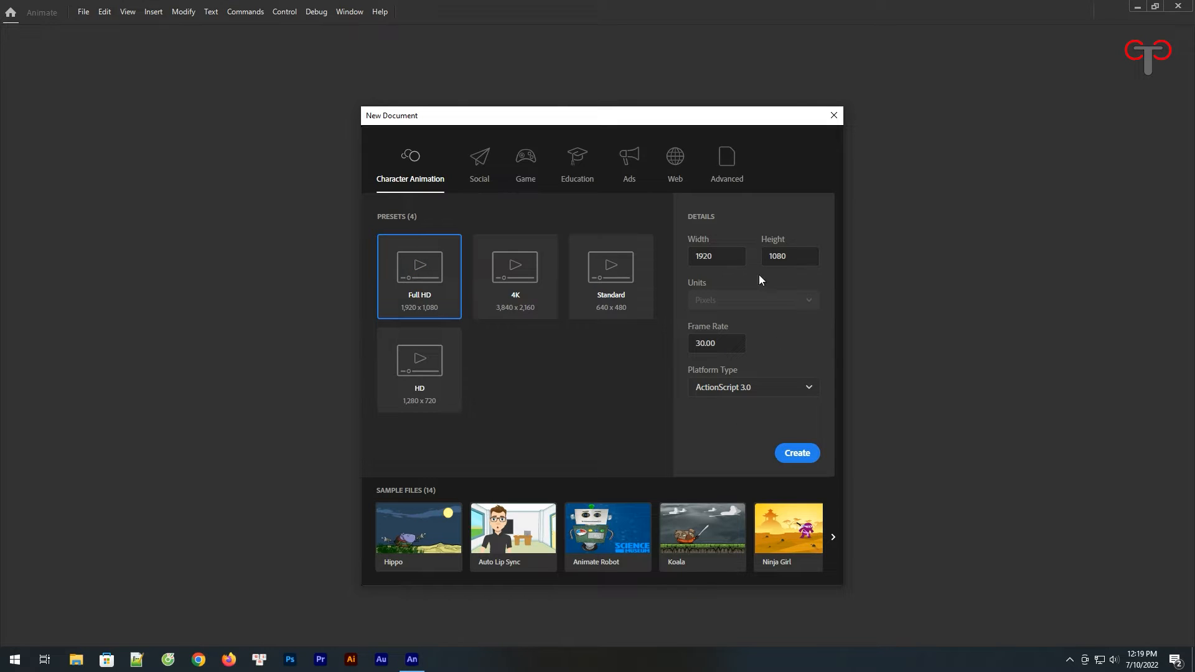
Step: Create a new 1920 x 1080 ActionScript 3.0 document with a frame rate of 30 fps
left_click(782, 256)
left_click(726, 343)
left_click(804, 455)
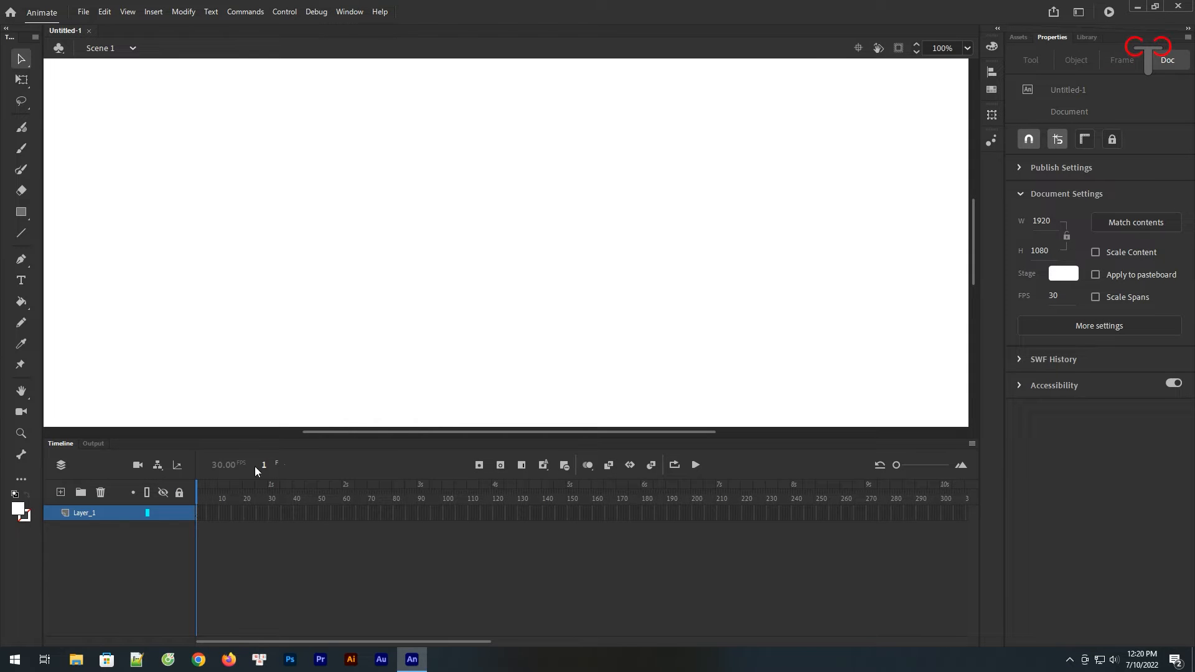
Step: Set the stage background colour to light blue
left_click_drag(902, 465, 911, 465)
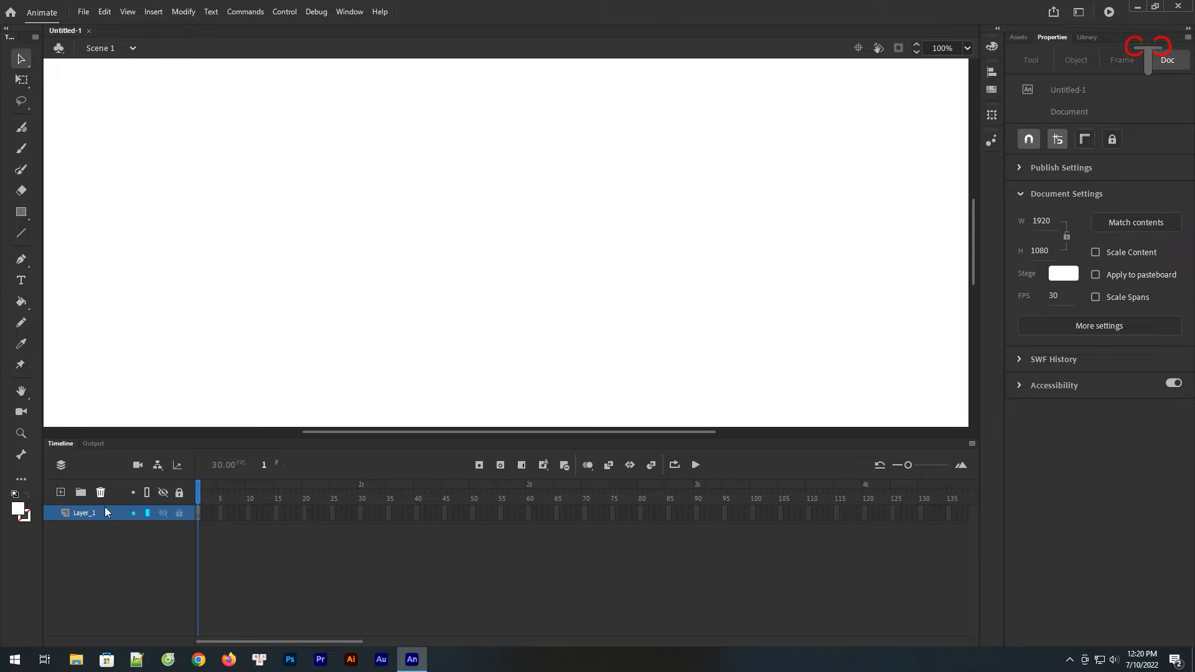
left_click(967, 48)
left_click(991, 65)
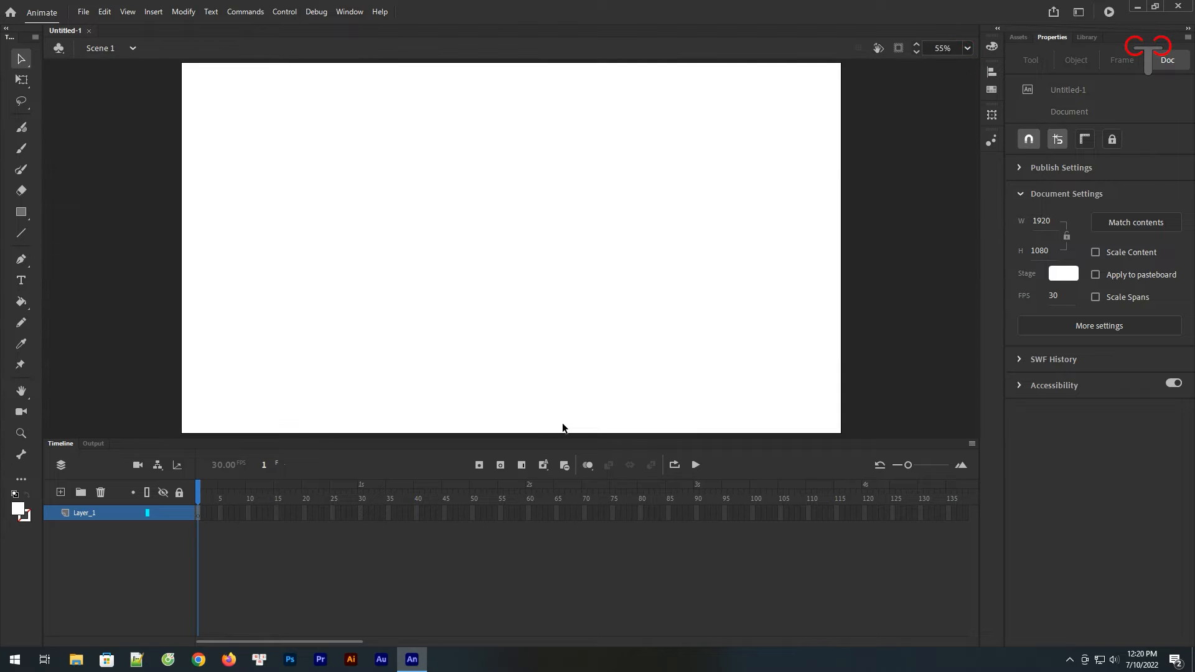
left_click_drag(569, 439, 577, 494)
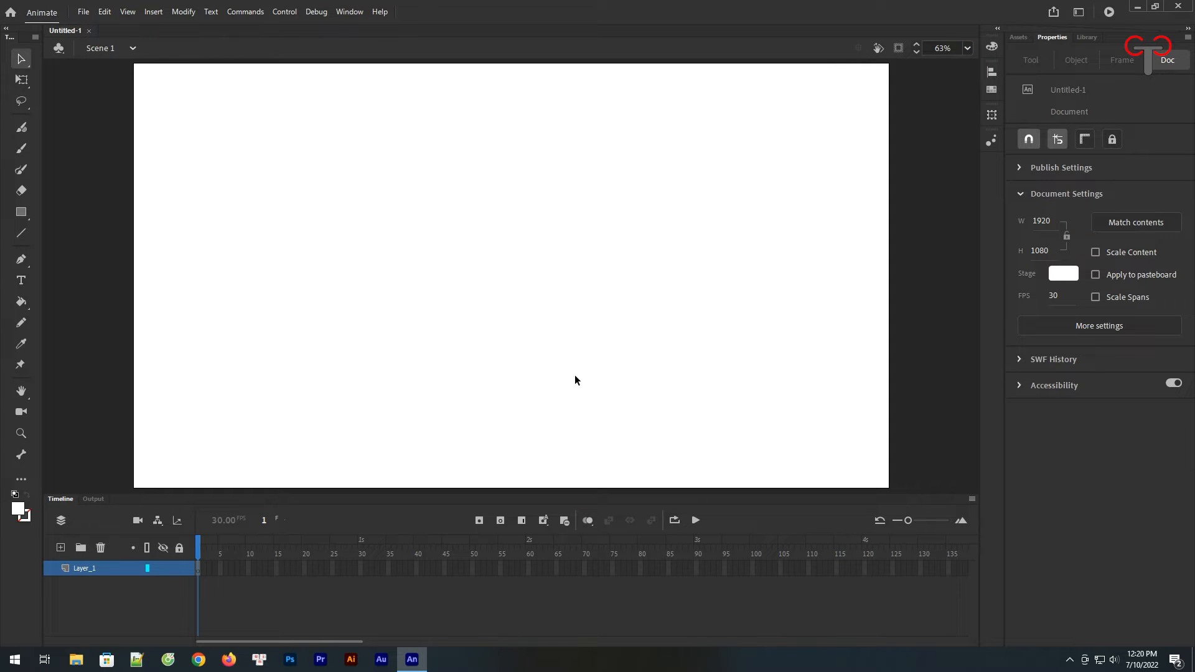
left_click(1065, 274)
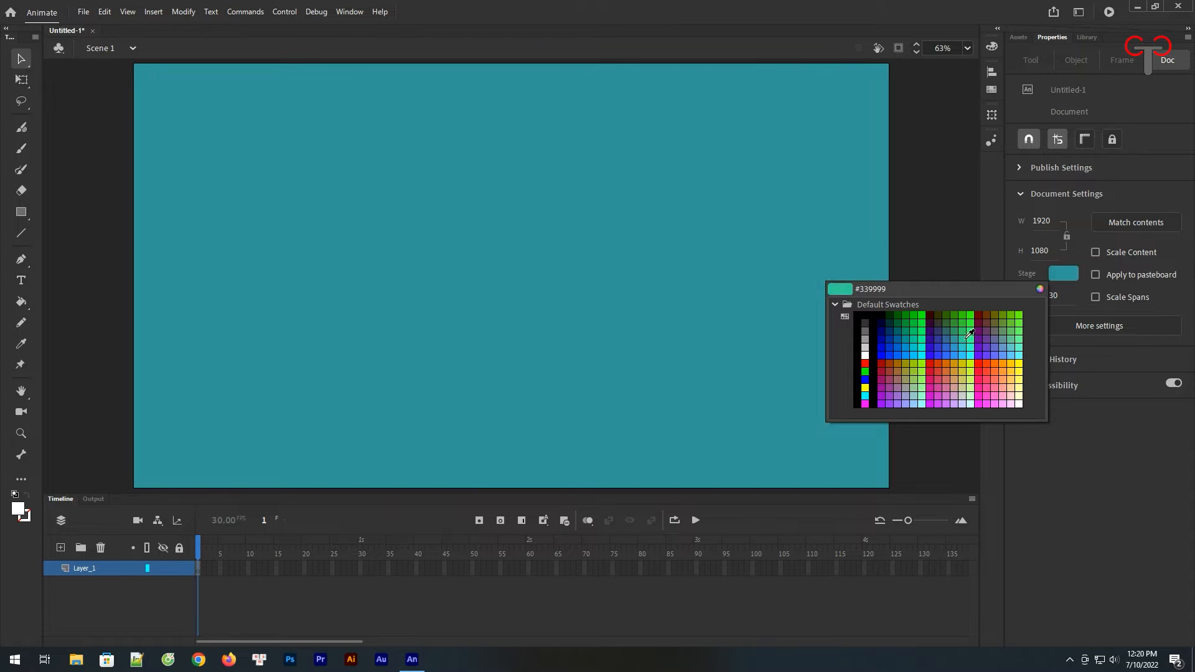
left_click(1003, 355)
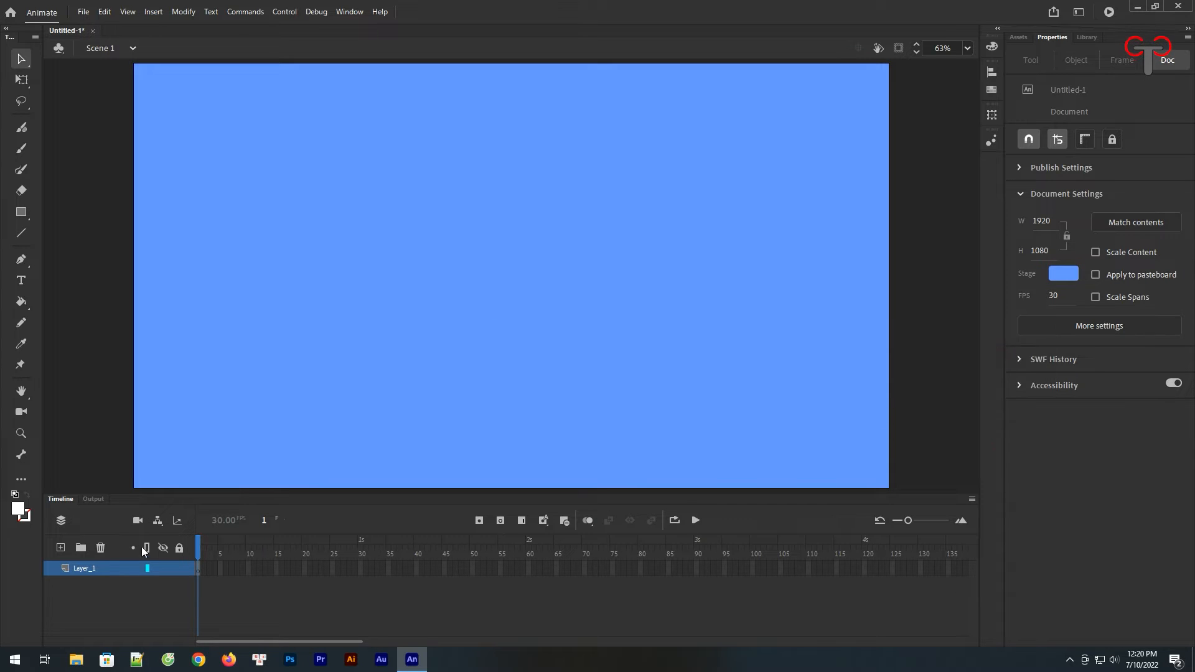
Step: Draw an unfilled circle about 500 px across with a white stroke, using the Oval tool in object drawing mode
left_click(28, 498)
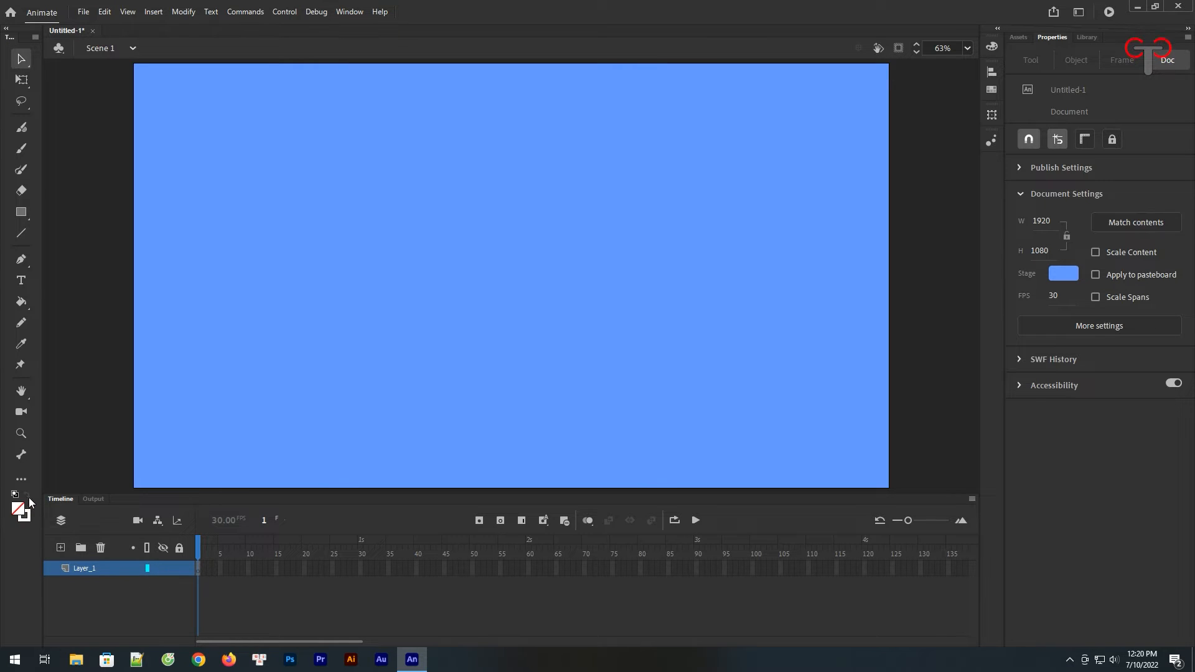
left_click(28, 214)
left_click(63, 253)
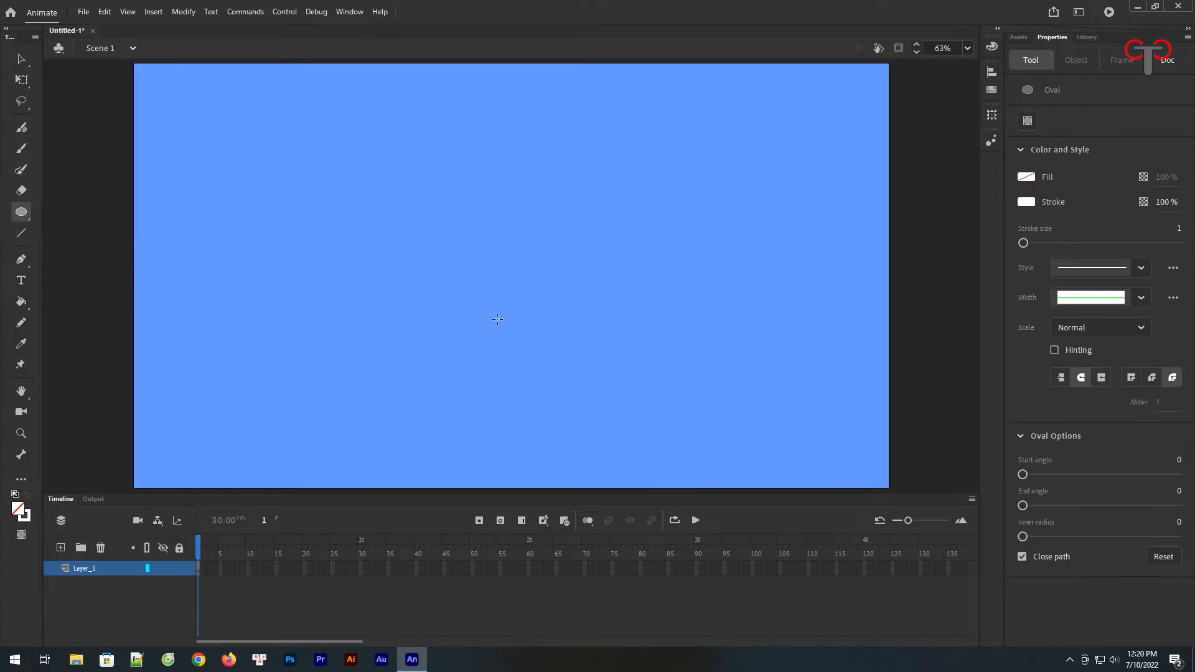
left_click(22, 537)
left_click_drag(483, 251, 577, 353)
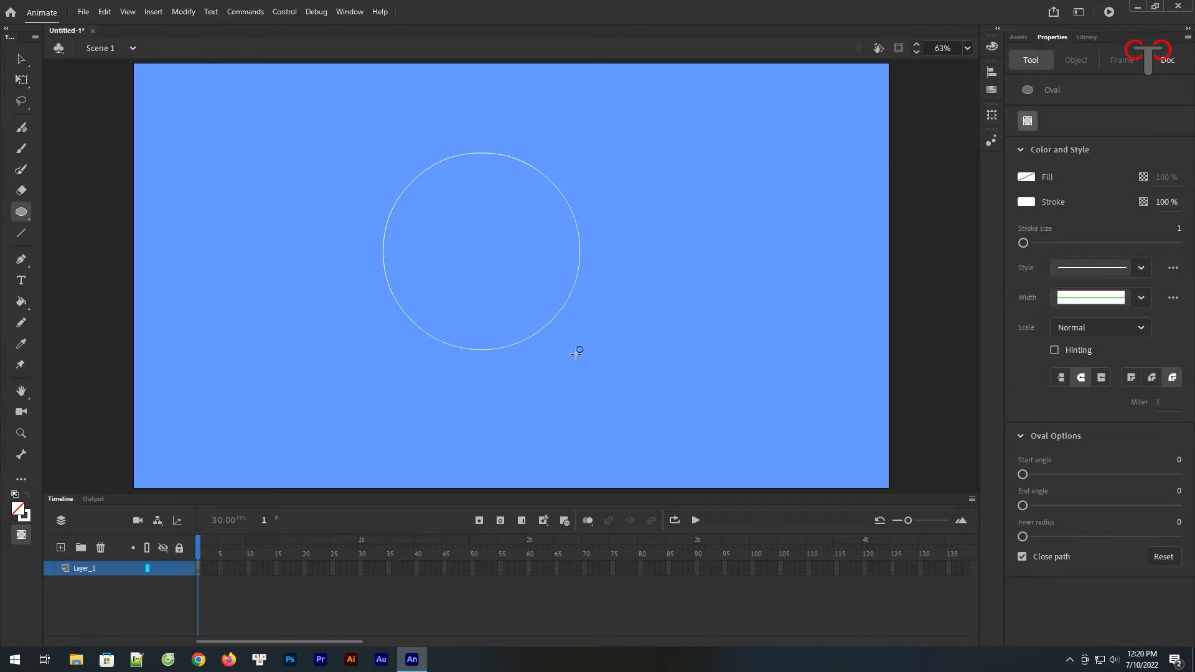
Step: Centre the circle on the stage both horizontally and vertically
left_click(23, 60)
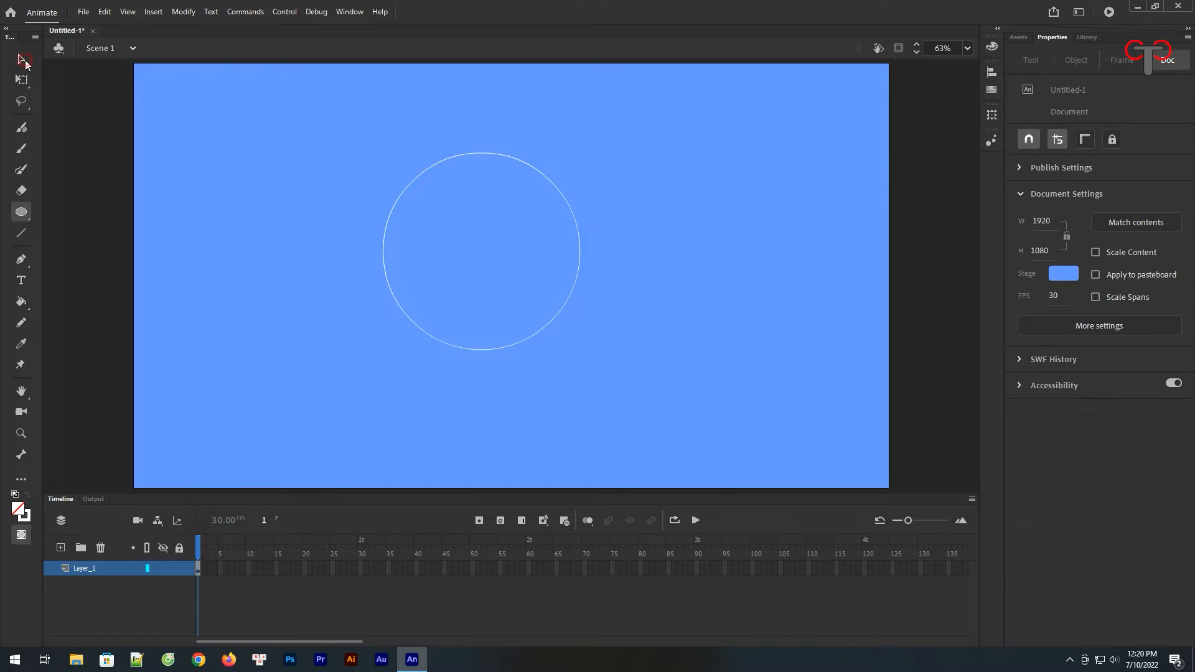
left_click(992, 73)
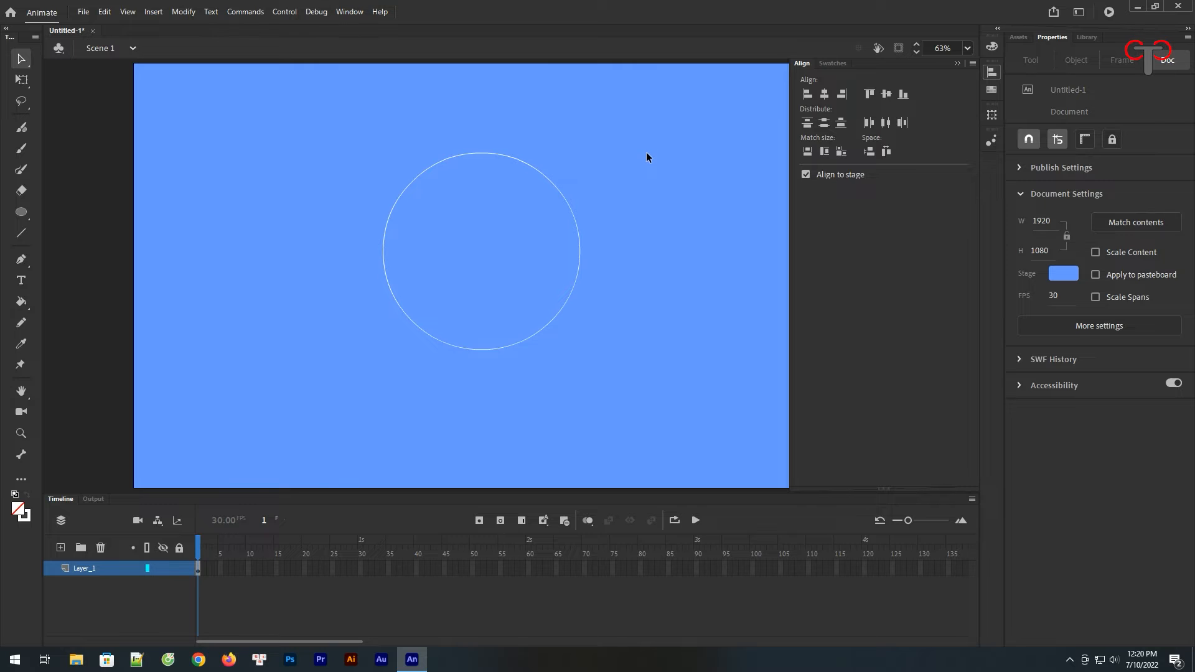
left_click_drag(651, 117, 307, 408)
left_click(992, 73)
left_click(825, 94)
left_click(887, 94)
left_click(715, 203)
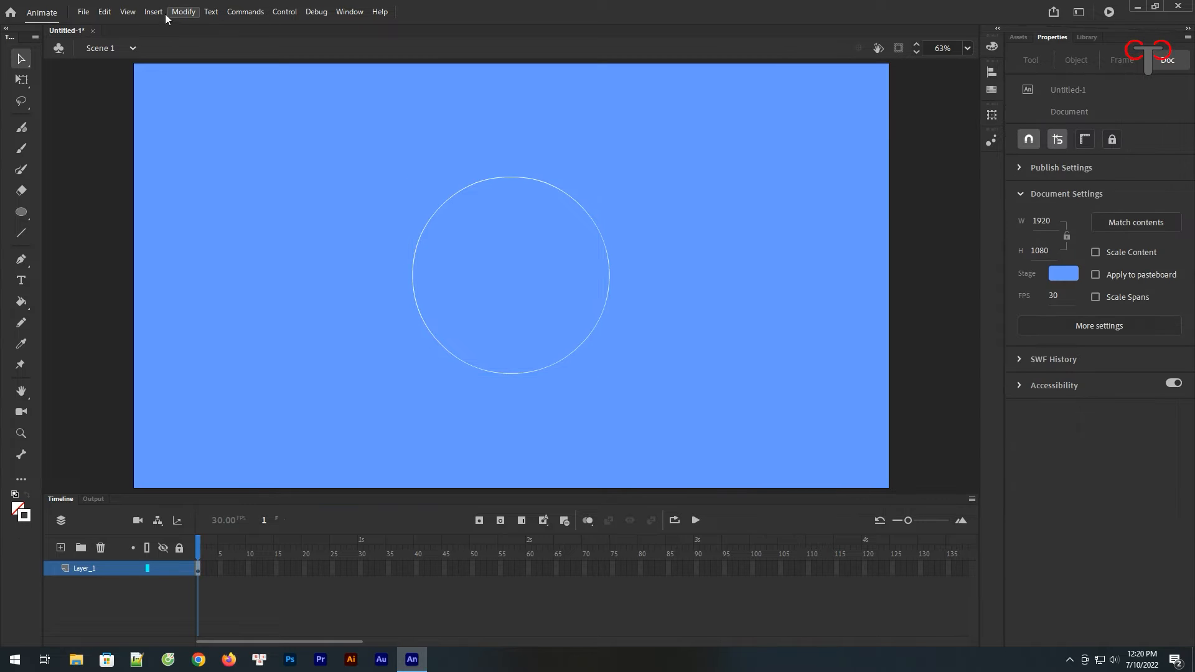
Step: Show the rulers and place a vertical and a horizontal guide crossing at the circle's centre
left_click(127, 12)
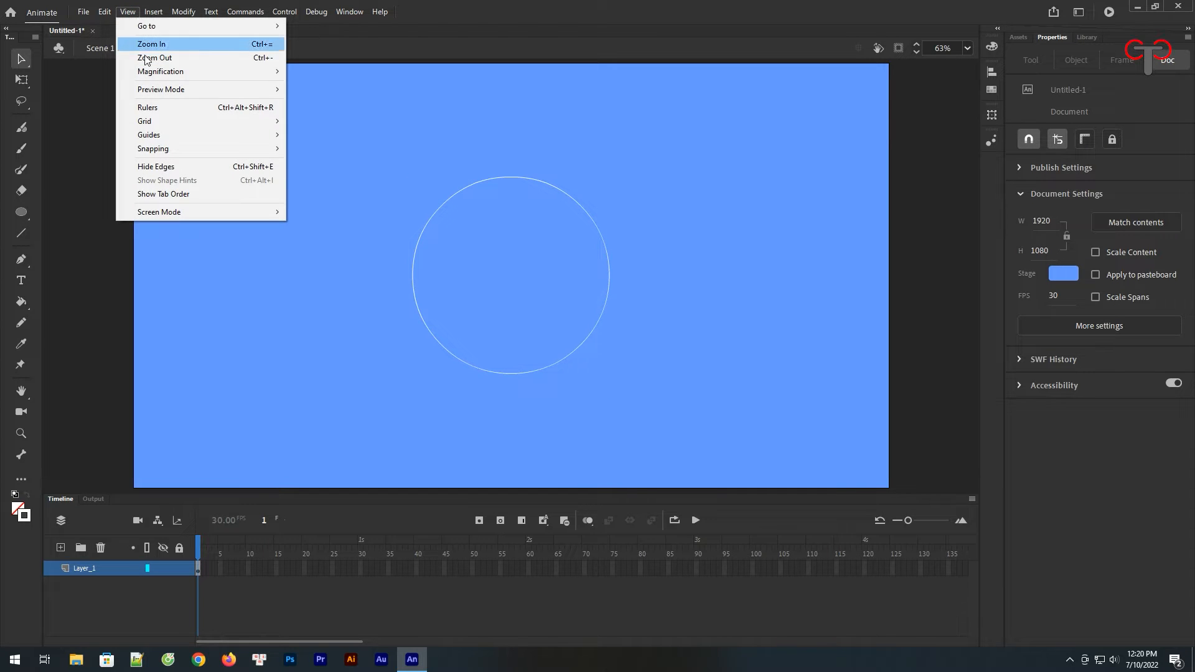
left_click(164, 107)
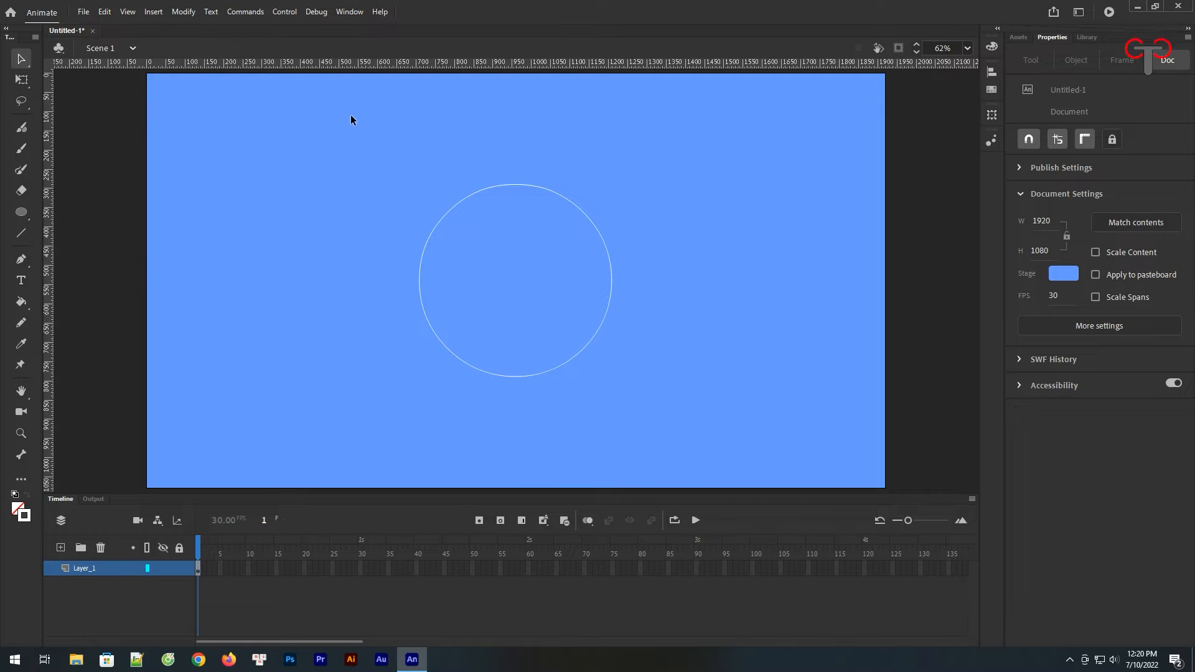
left_click_drag(52, 268, 517, 252)
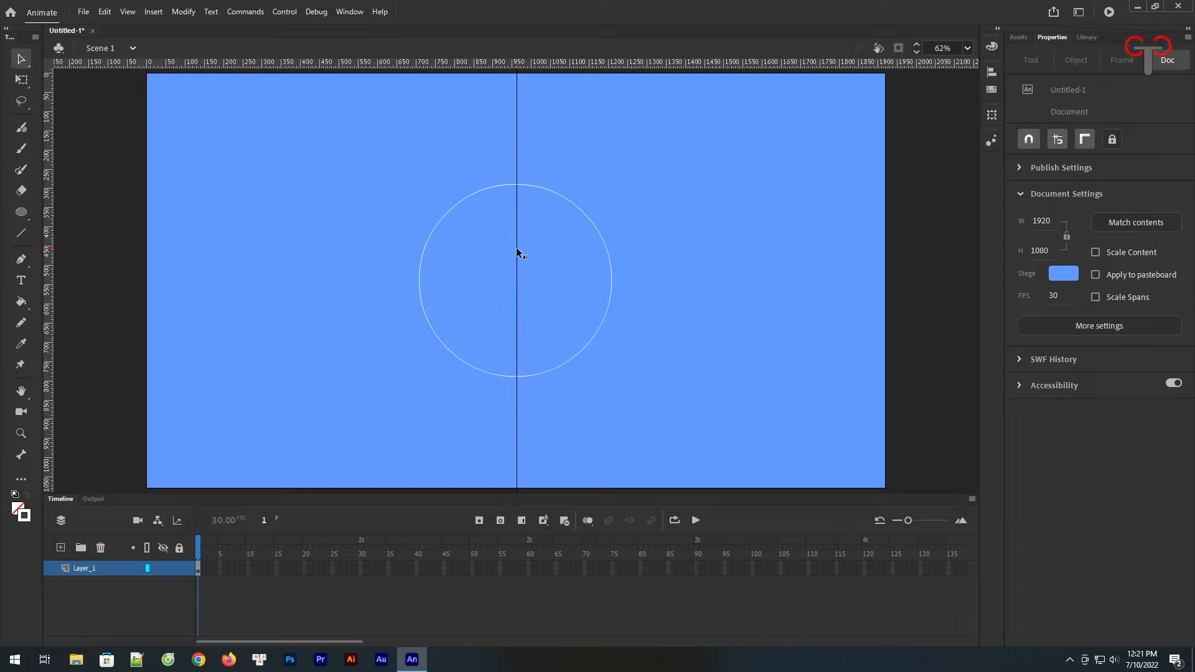
left_click_drag(517, 252, 517, 251)
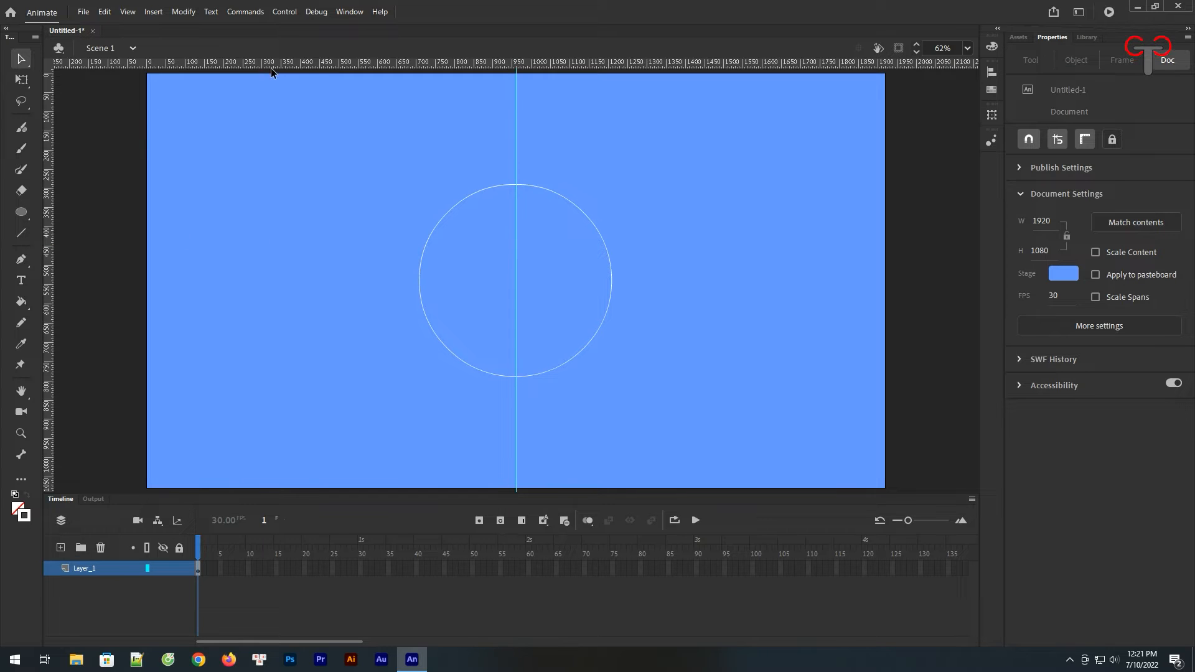
left_click_drag(314, 65, 279, 291)
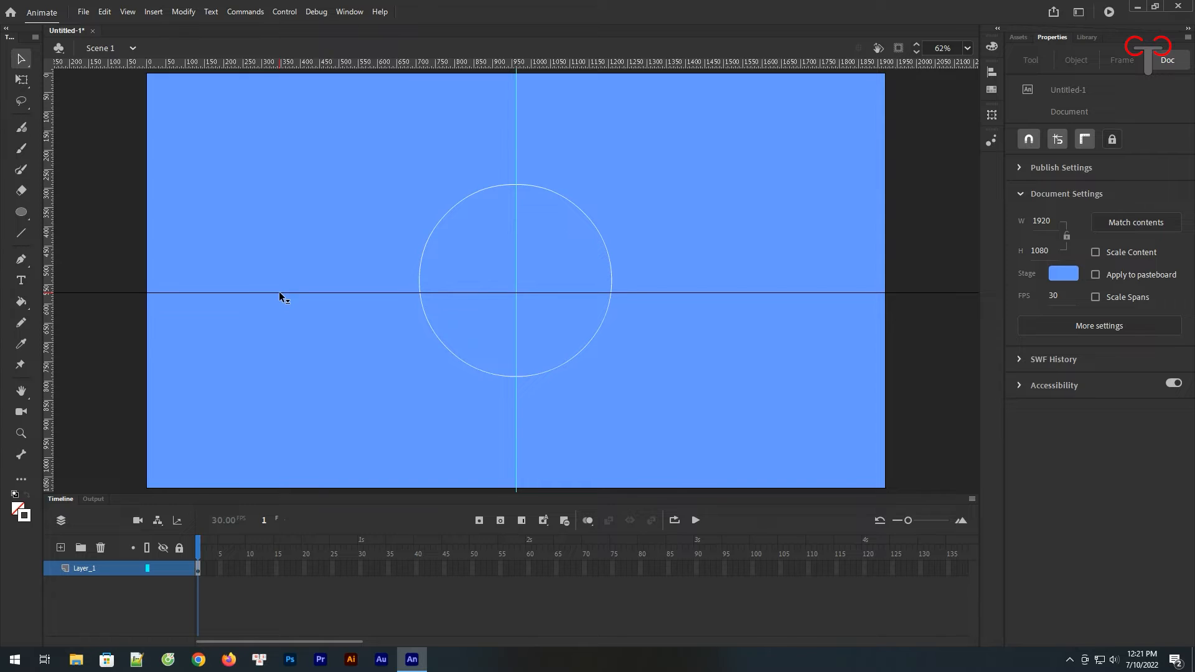
left_click_drag(279, 292, 286, 280)
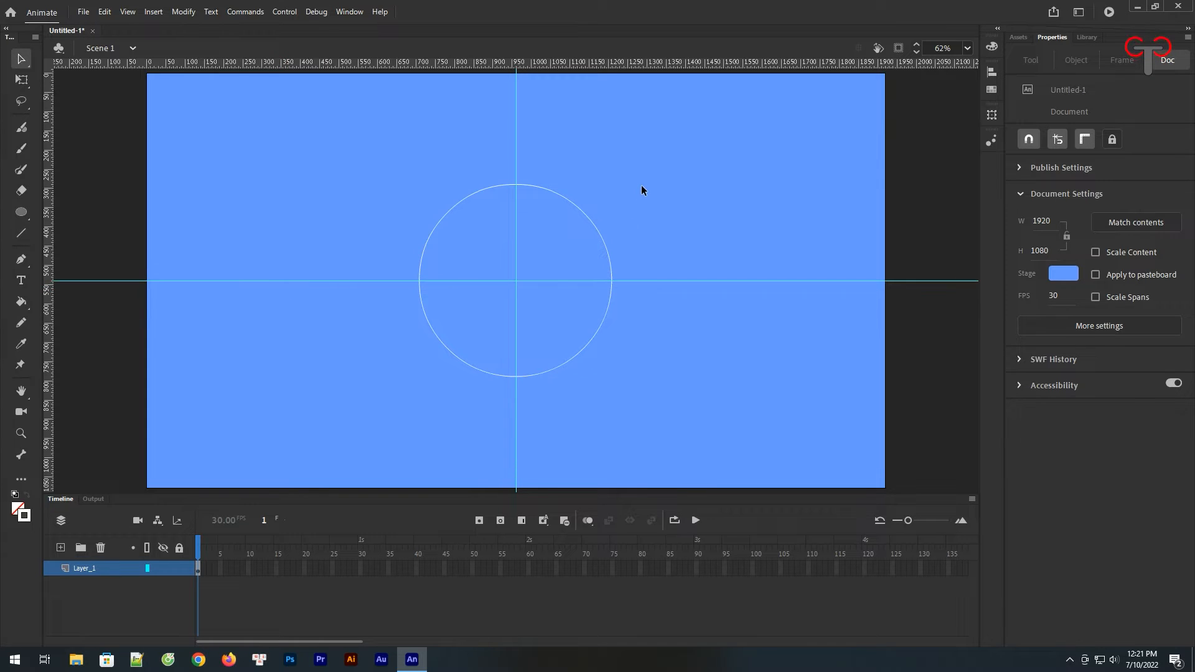
Step: Lock the circle's layer and extend its frames to frame 300
left_click(181, 569)
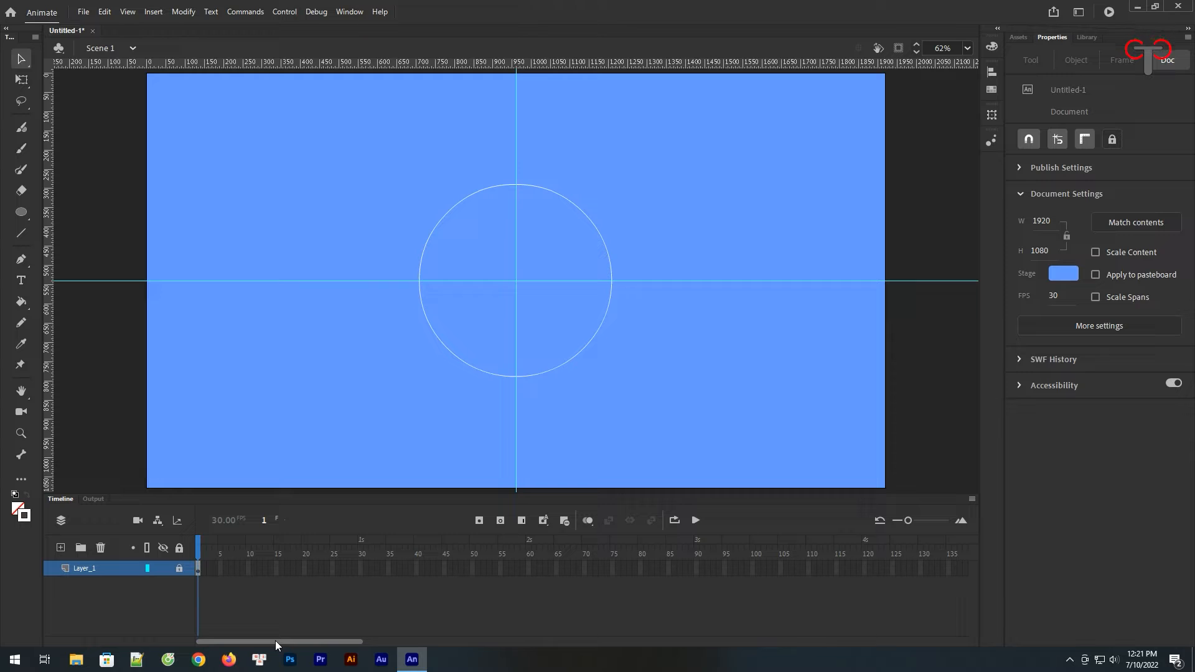
left_click_drag(276, 641, 585, 642)
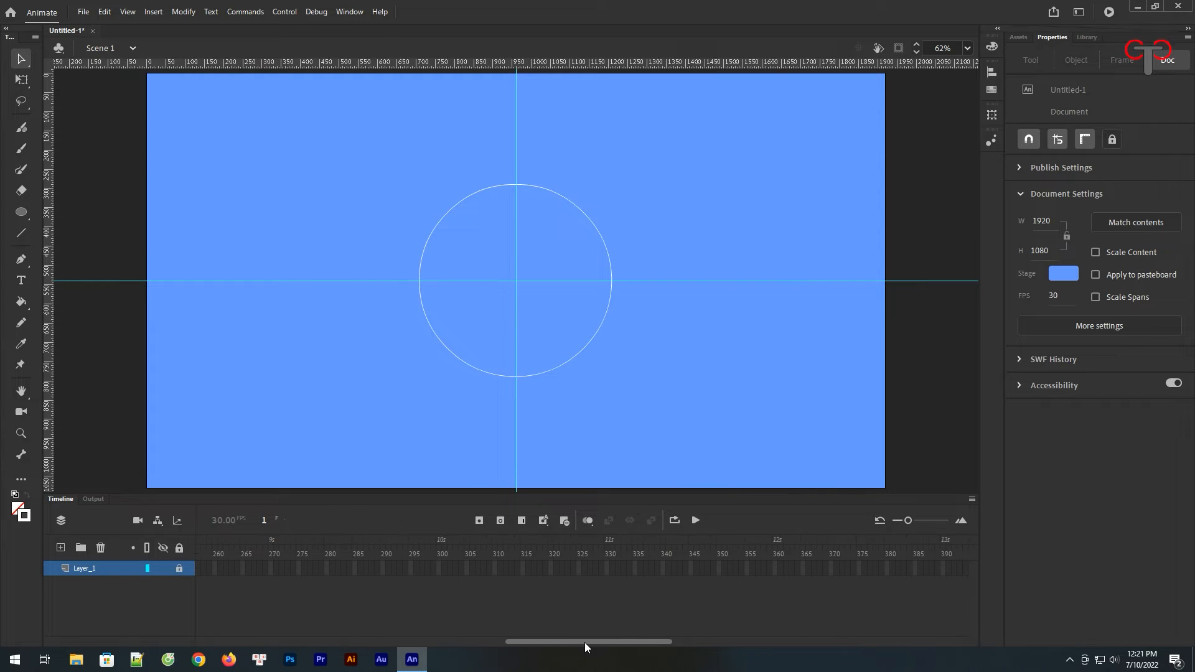
left_click(440, 568)
left_click(522, 520)
left_click_drag(494, 640, 224, 640)
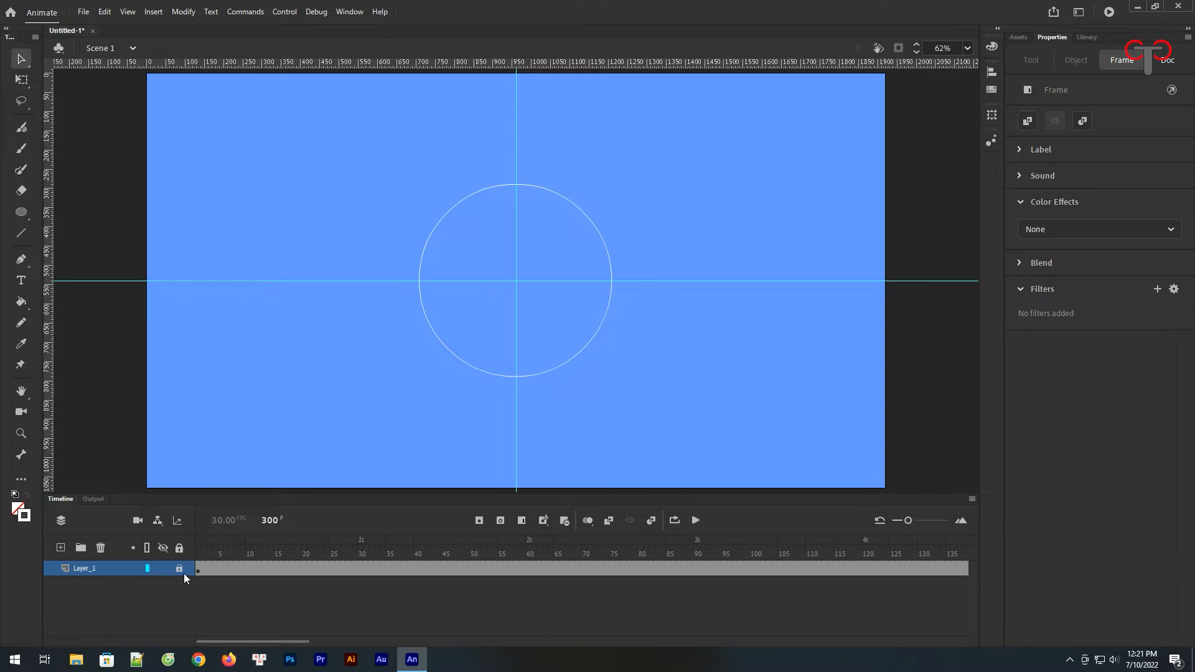
Step: On a new layer, draw a white ellipse without stroke, about 61.5 x 19.2 px, centred on the vertical guide just inside the circle's upper edge
left_click(61, 548)
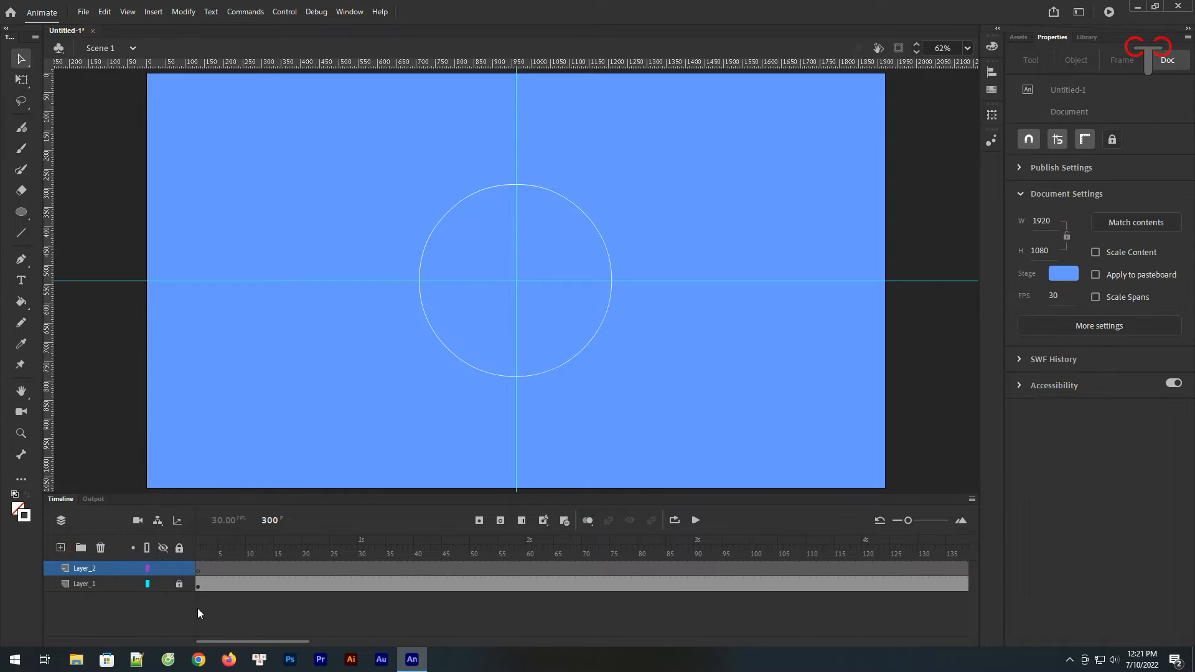
left_click(202, 571)
left_click(26, 519)
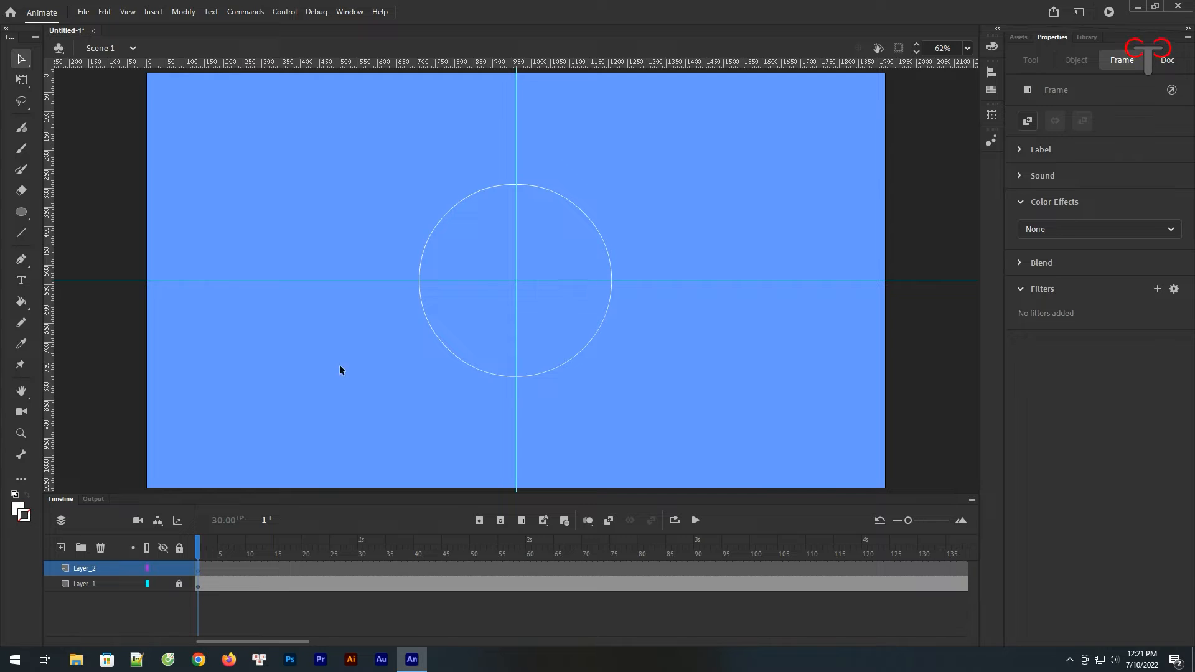
left_click(21, 434)
left_click_drag(450, 159, 573, 216)
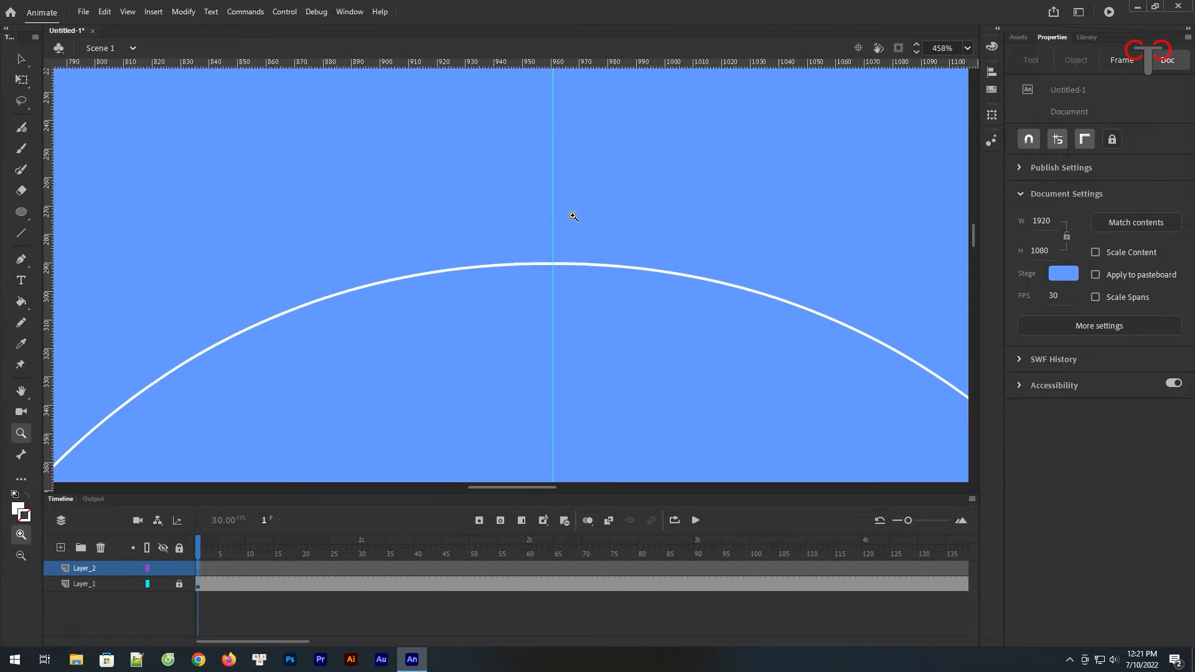
left_click(20, 214)
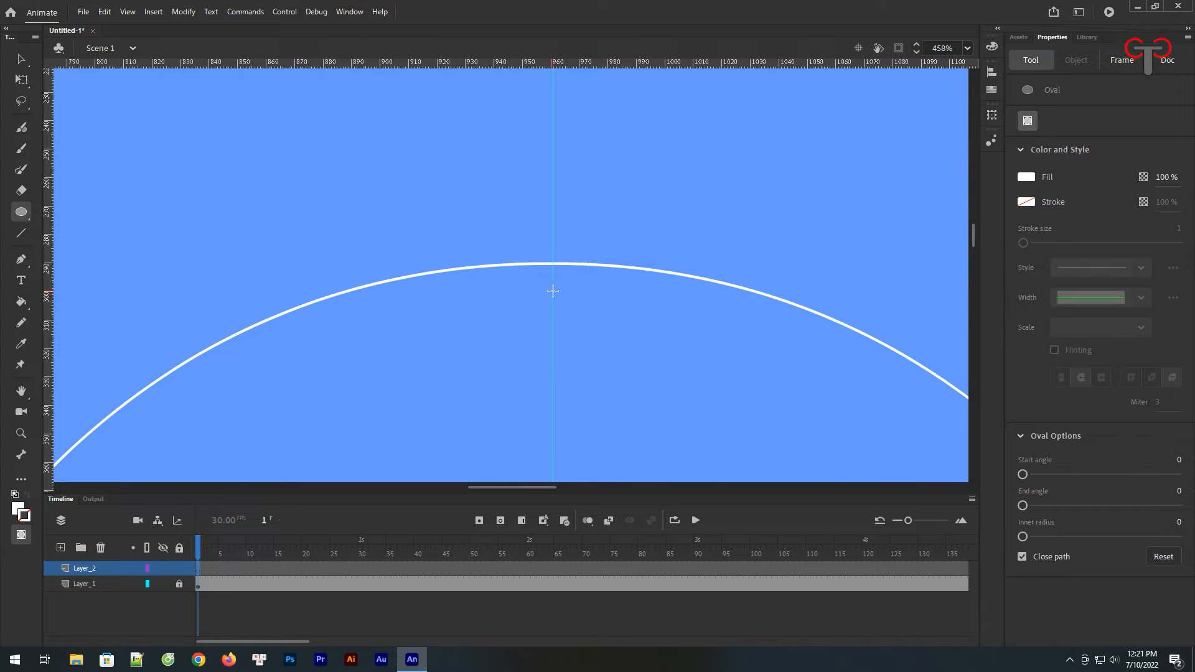
left_click_drag(553, 290, 631, 319)
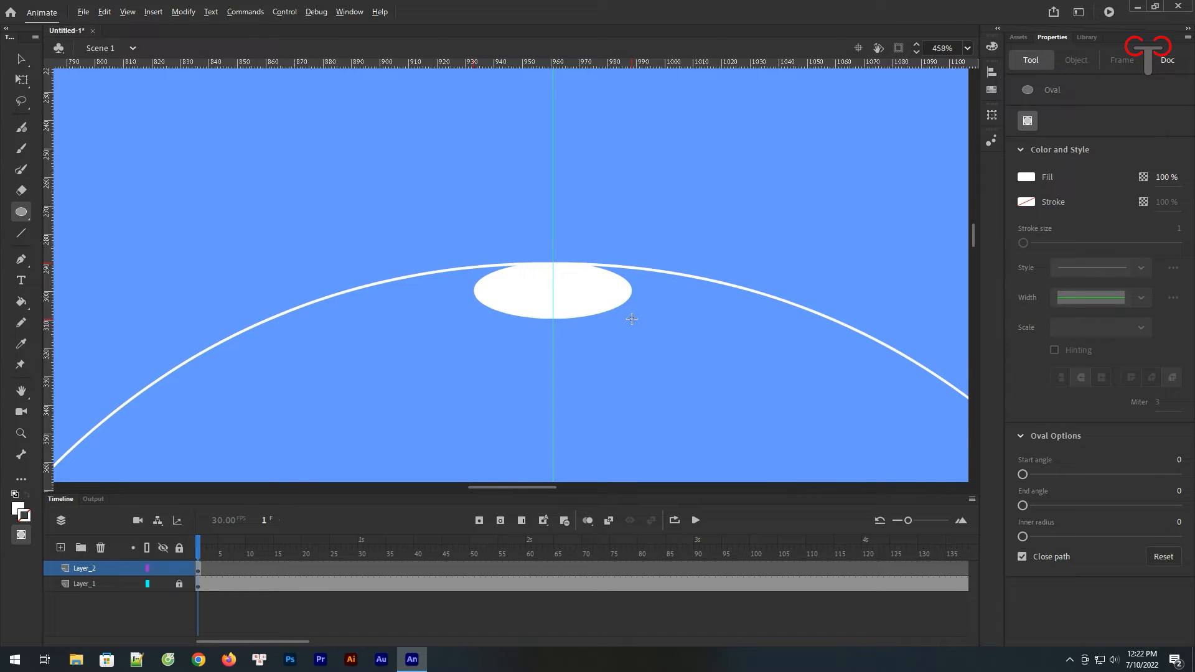
left_click_drag(632, 318, 641, 318)
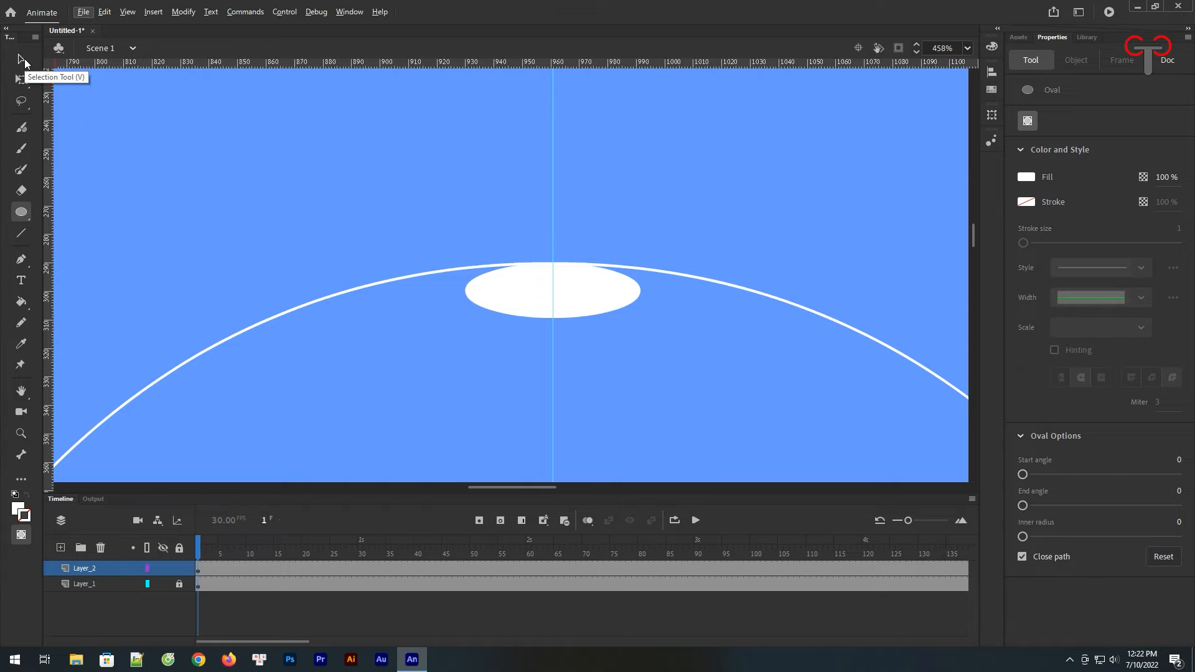
Step: Add a Drop Shadow filter to the frame containing the white ellipse
left_click(21, 59)
left_click(600, 301)
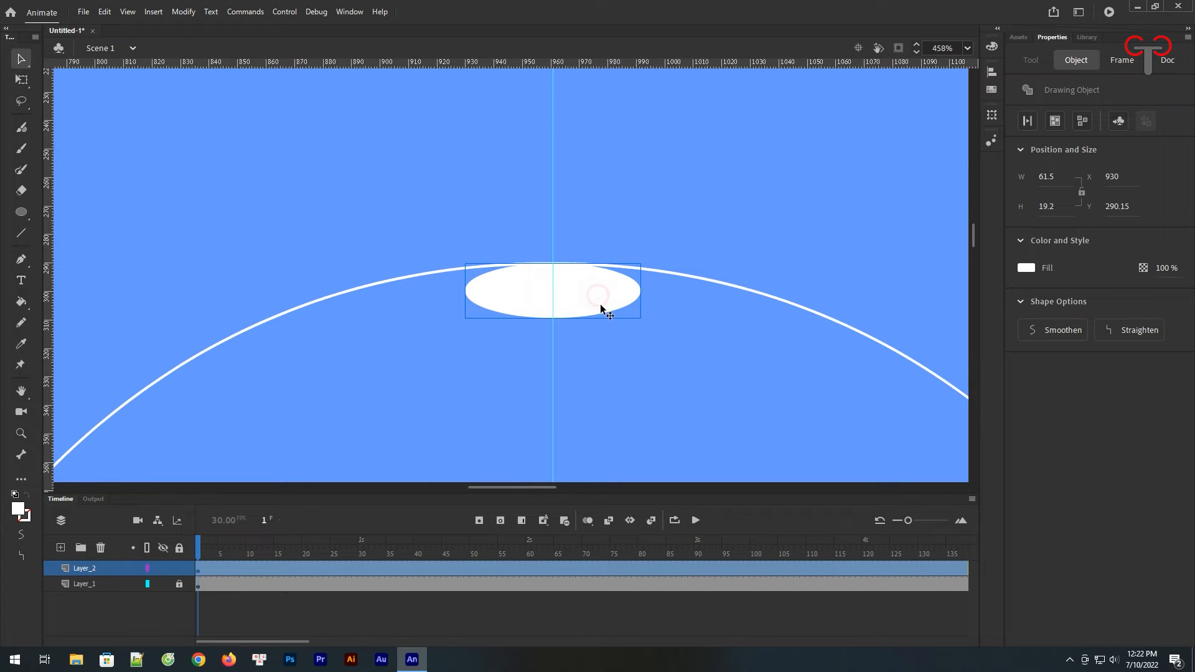
left_click(1113, 61)
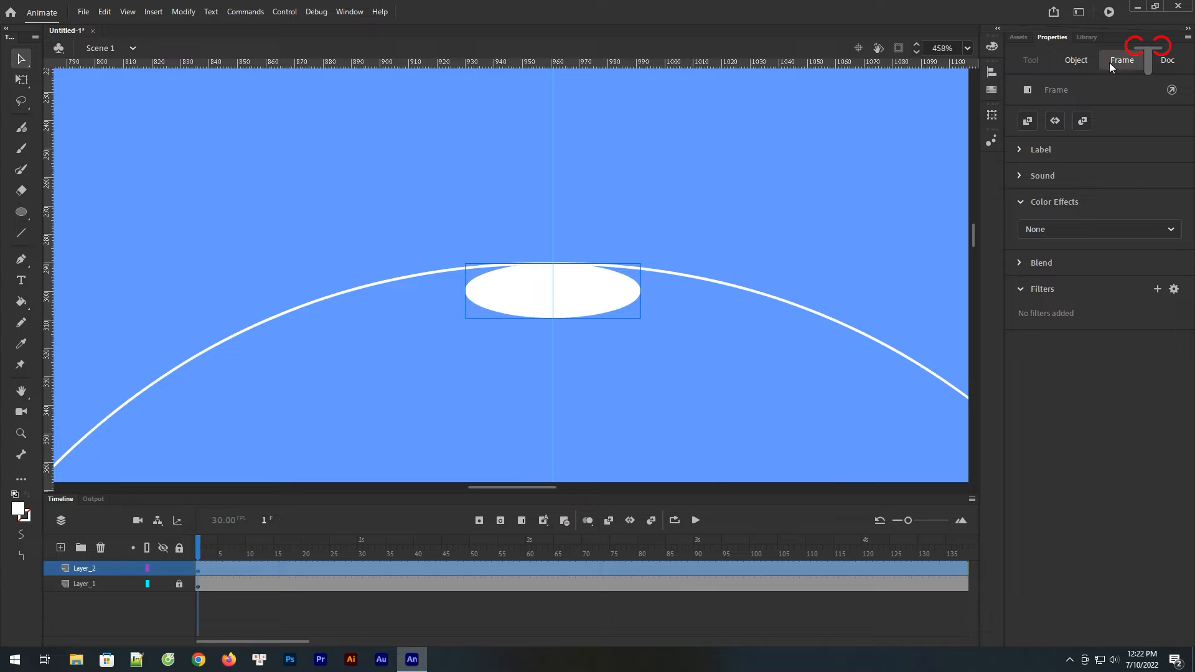
left_click(1157, 289)
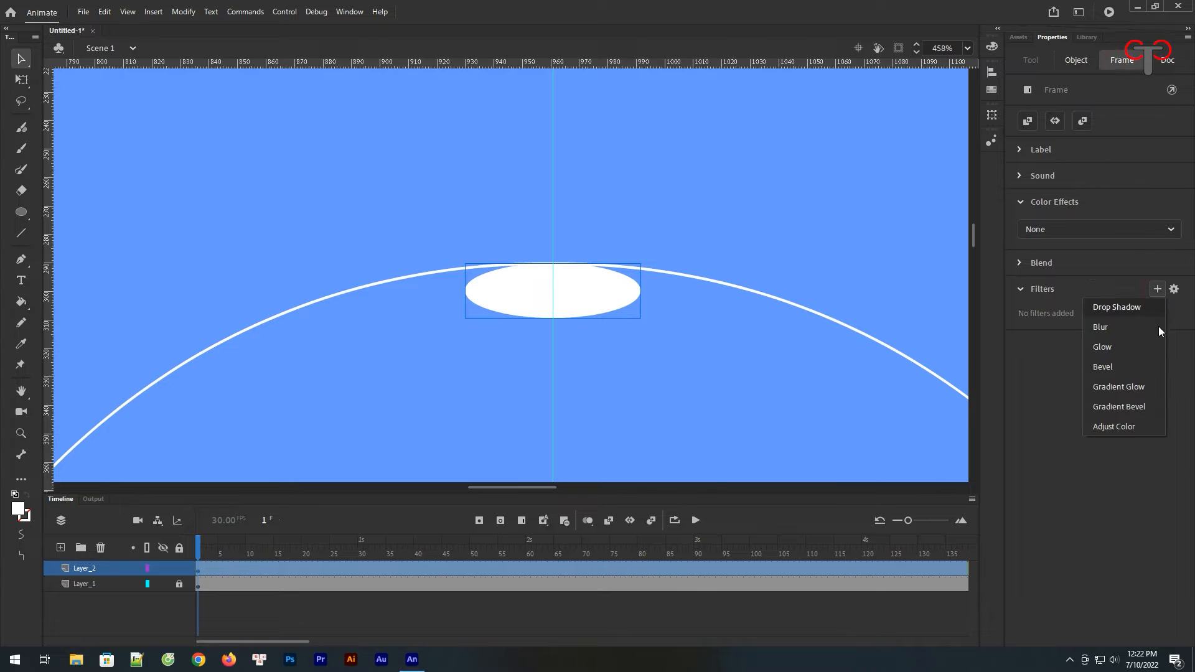
left_click(1118, 308)
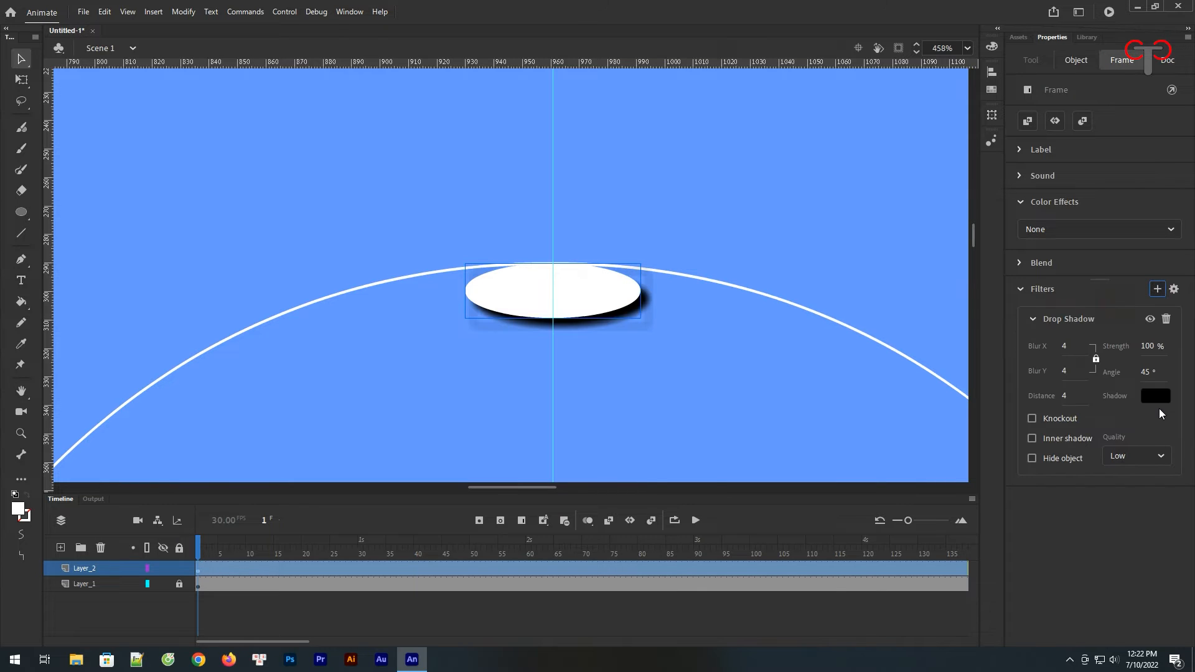
Step: Set the drop shadow's angle to 90°, strength to 30 % and distance to 3
left_click(1065, 396)
left_click(1147, 372)
type("90")
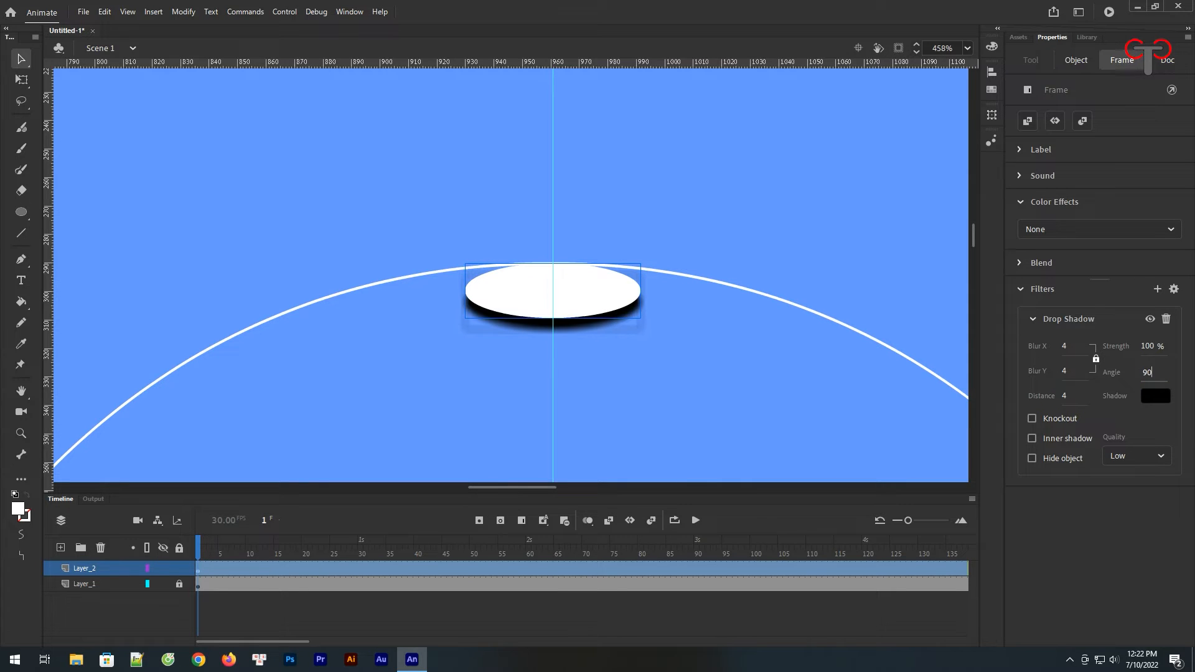
left_click_drag(1153, 349, 1110, 352)
left_click(1149, 347)
type("30")
left_click(1066, 397)
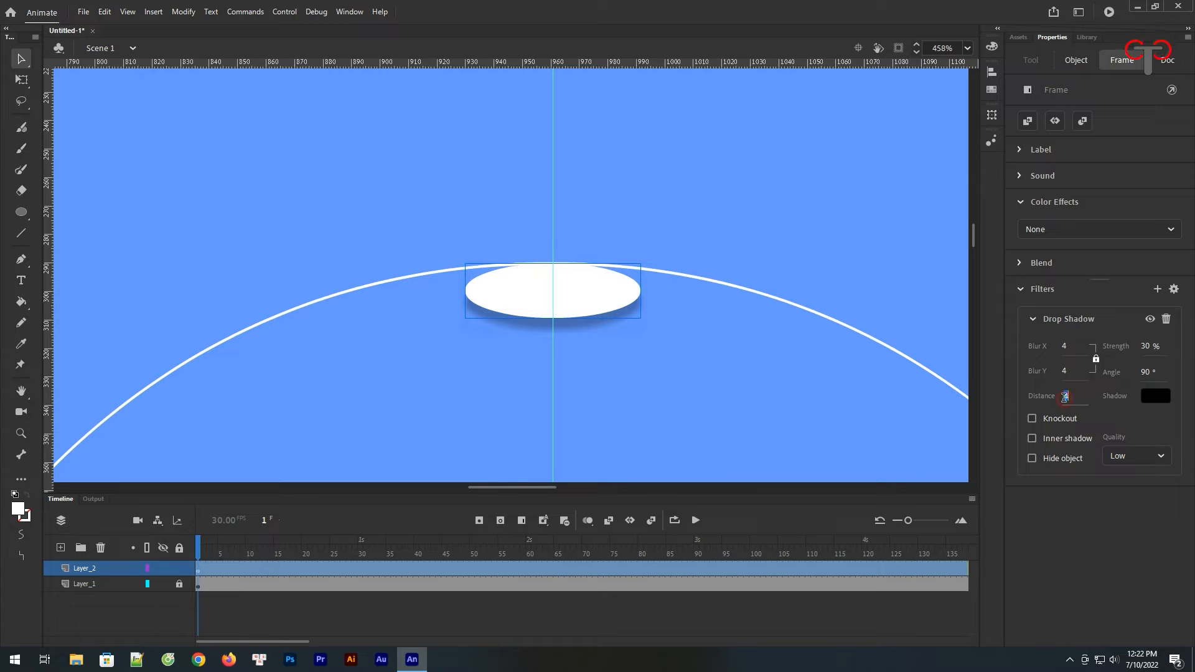
type("3")
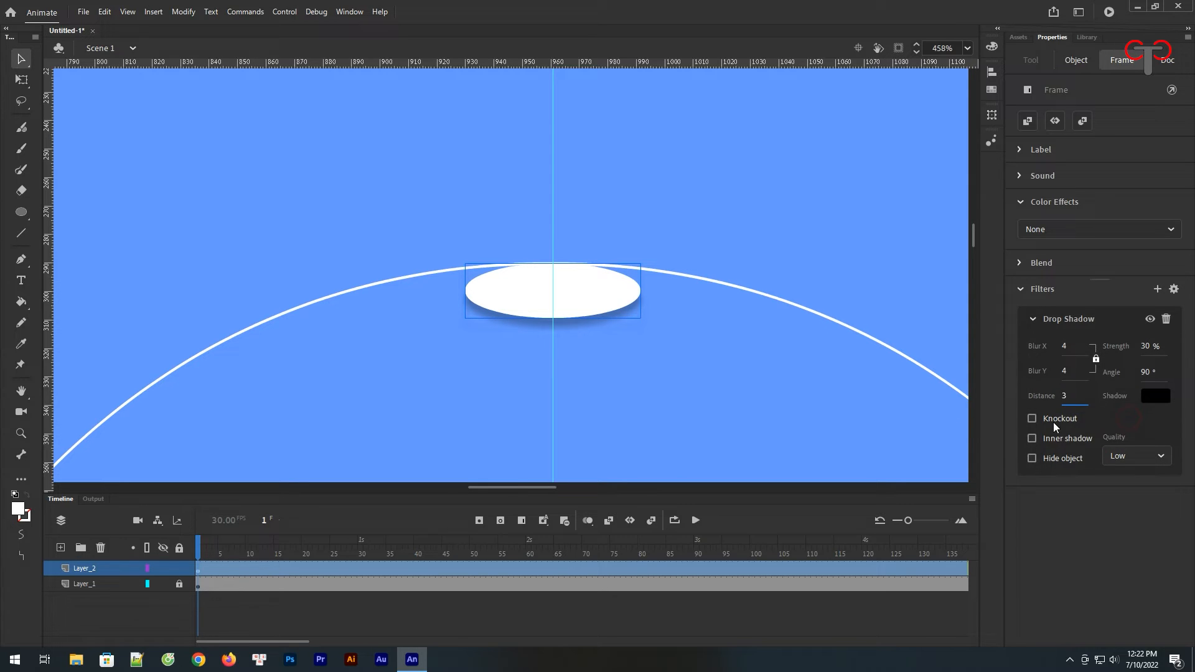
left_click(719, 241)
key("ctrl+2")
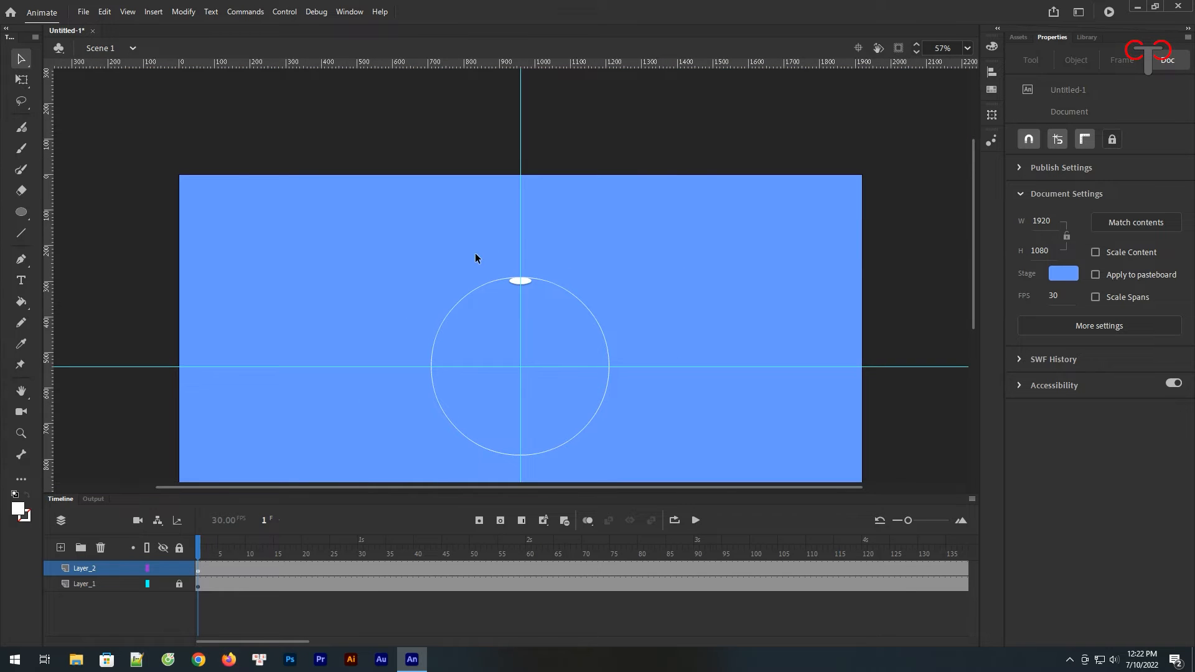
Step: Insert a keyframe at frame 10 on the ellipse's layer and move the ellipse straight down 9 px
left_click(21, 433)
left_click_drag(448, 252, 583, 325)
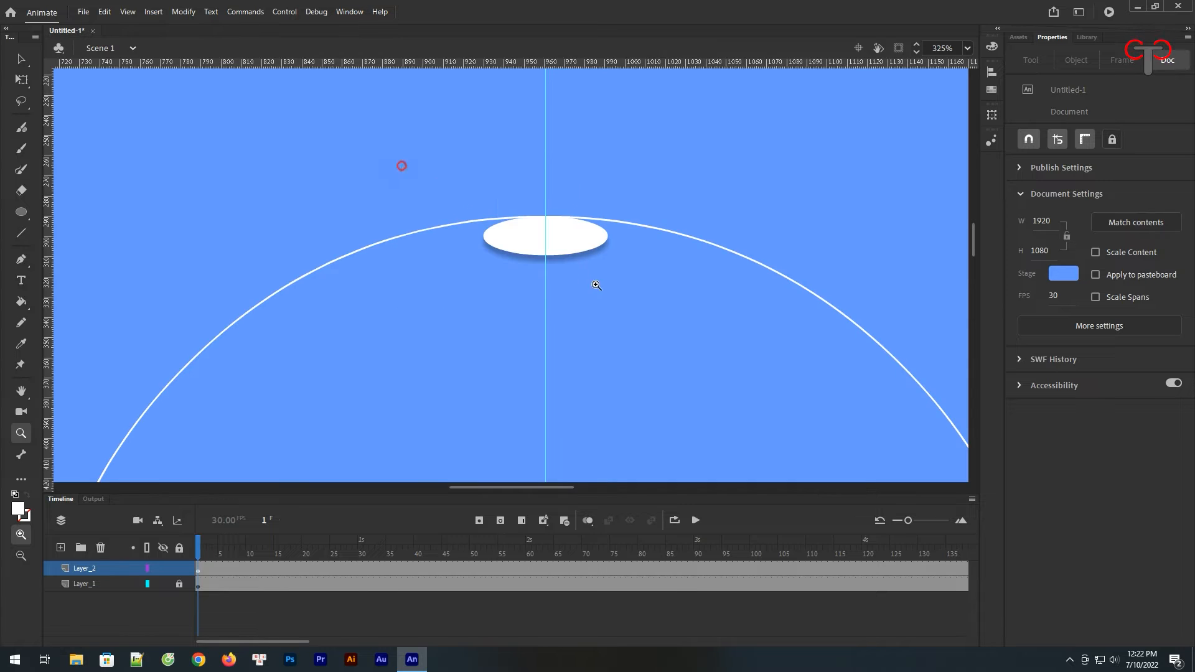
left_click_drag(401, 167, 685, 308)
left_click_drag(563, 313, 549, 206)
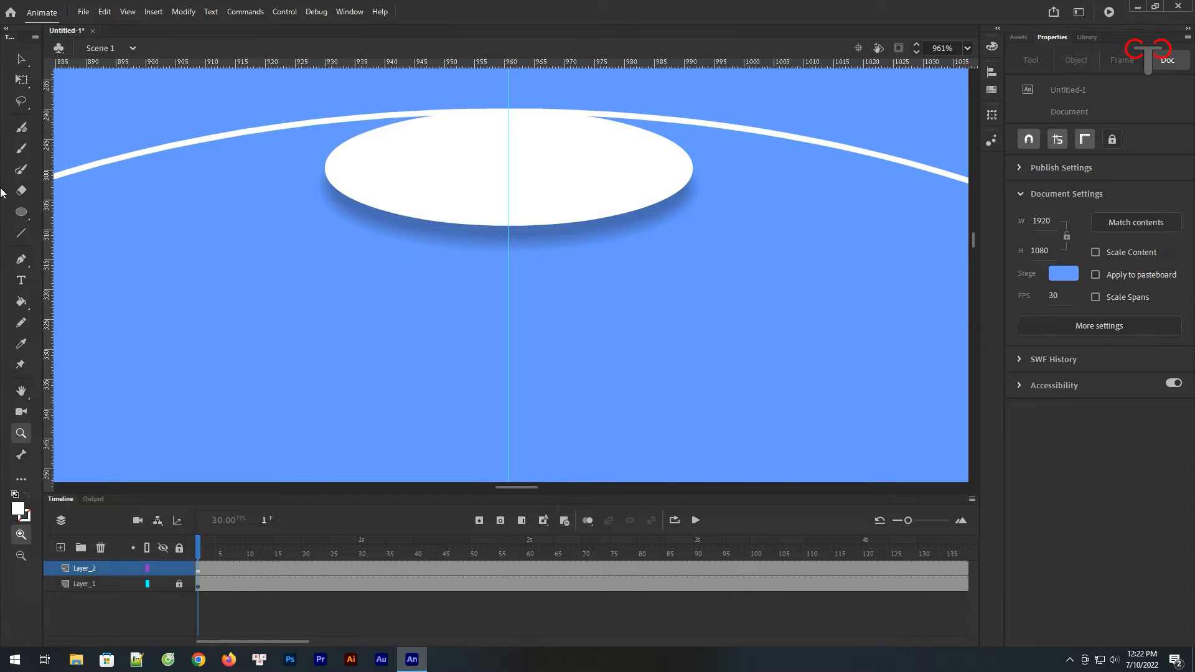
left_click(21, 58)
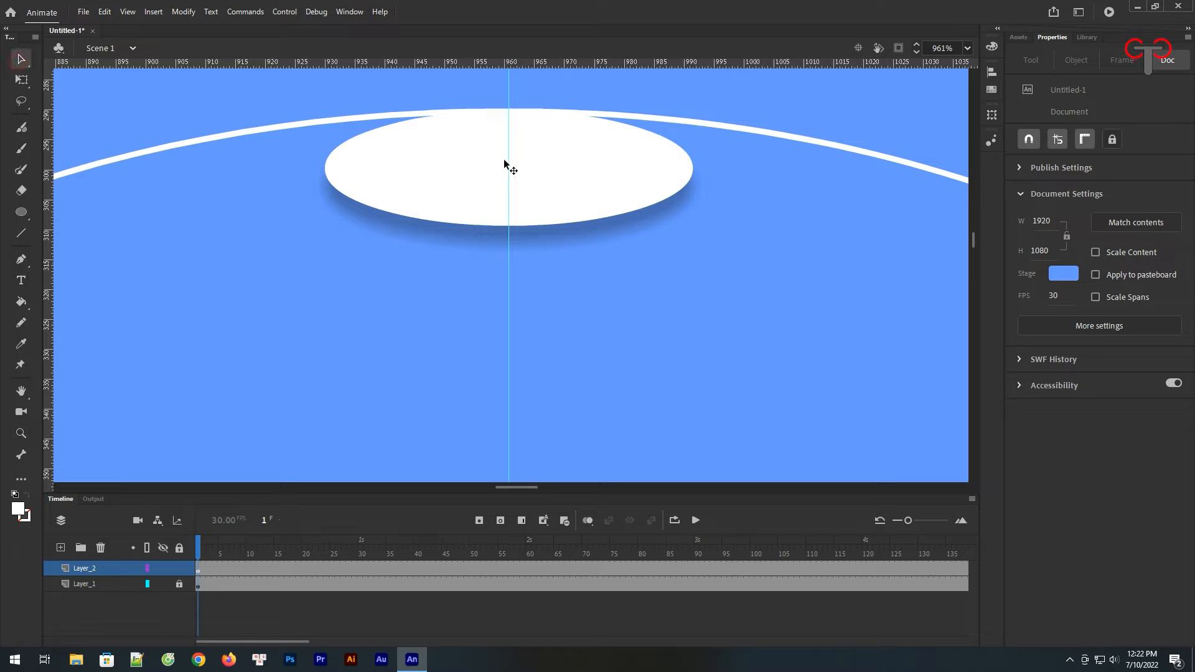
left_click(556, 163)
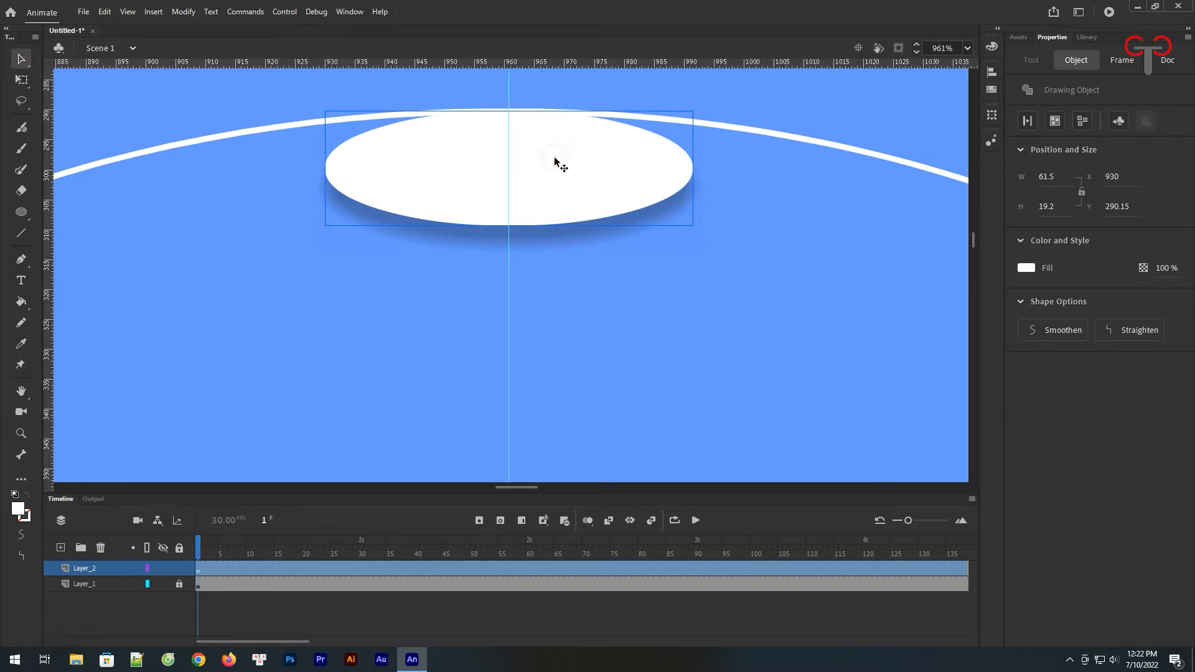
left_click(248, 584)
left_click(479, 521)
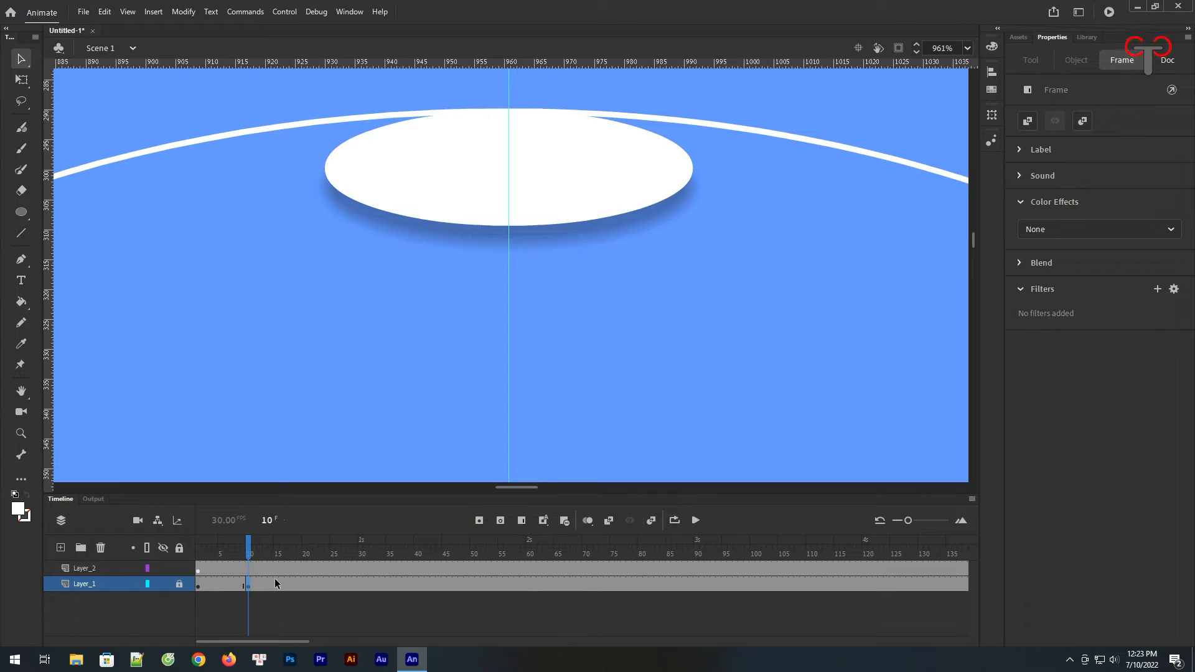
left_click(249, 571)
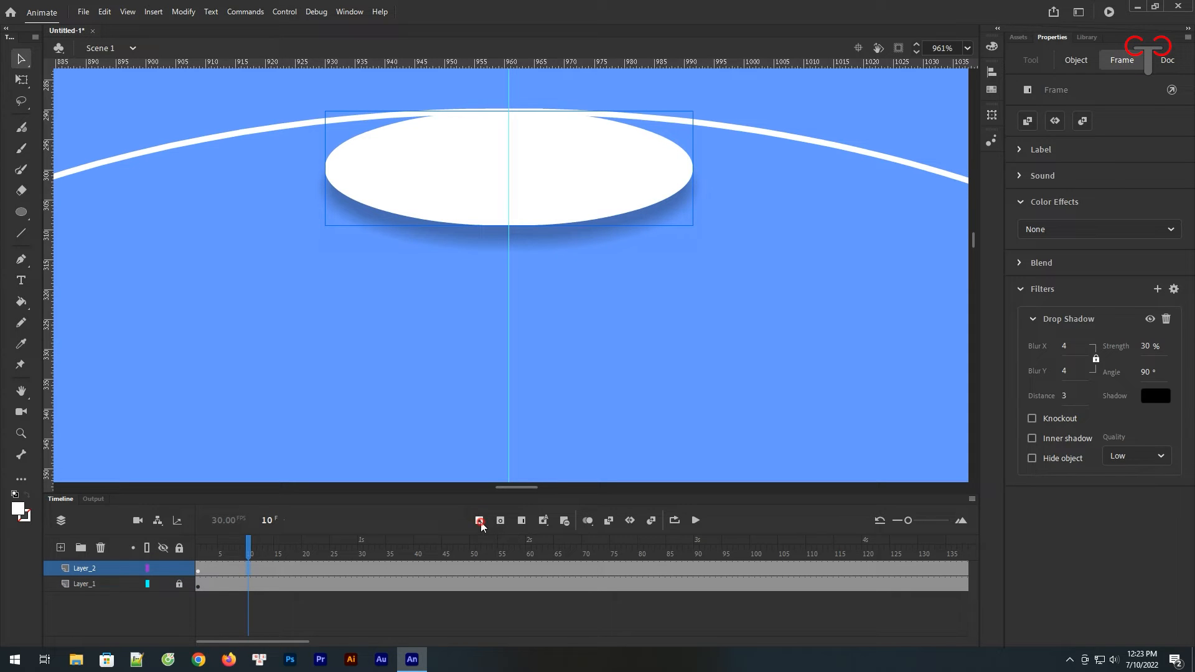
key("Down")
key("Down")
key("Down")
key("Down")
key("Down")
key("Down")
key("Down")
key("Down")
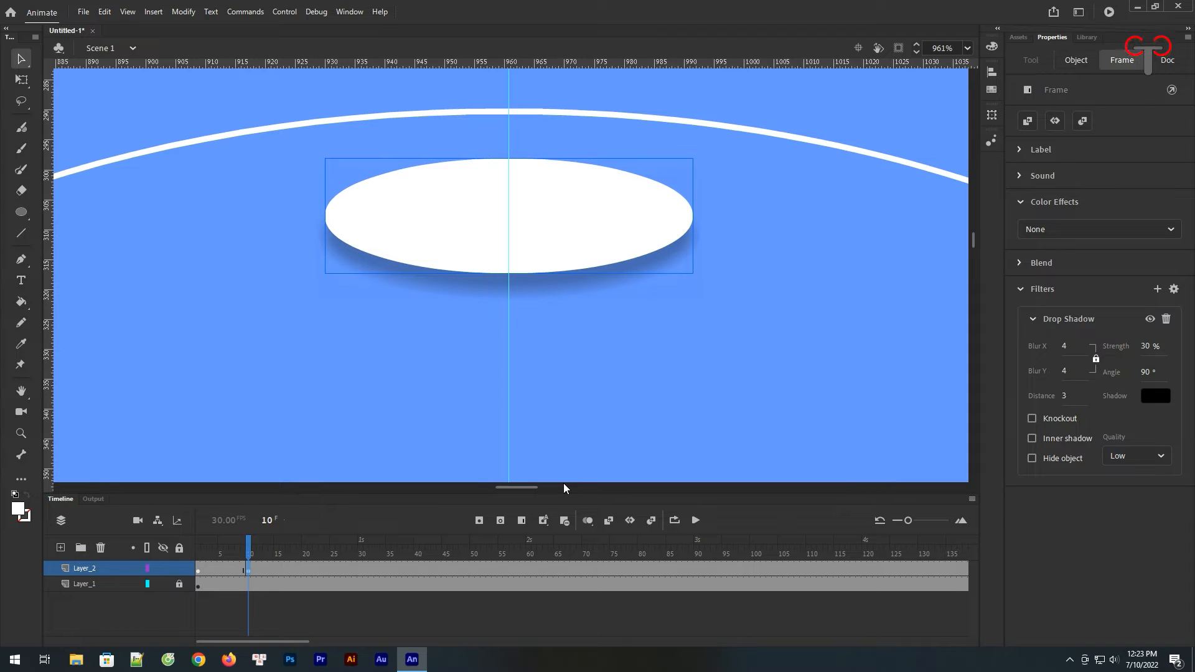
key("Down")
Step: Enlarge the frame 10 ellipse proportionally about its centre to about 186 x 58 px, so its ends meet the circle
key("ctrl+minus")
key("ctrl+minus")
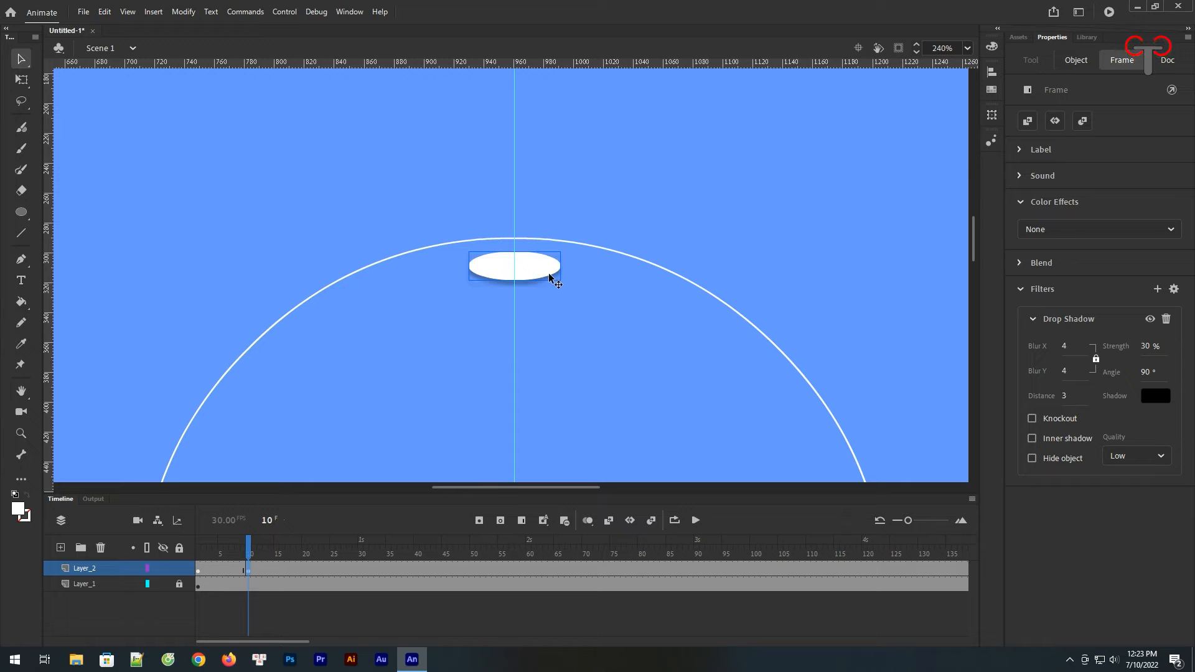
left_click(21, 79)
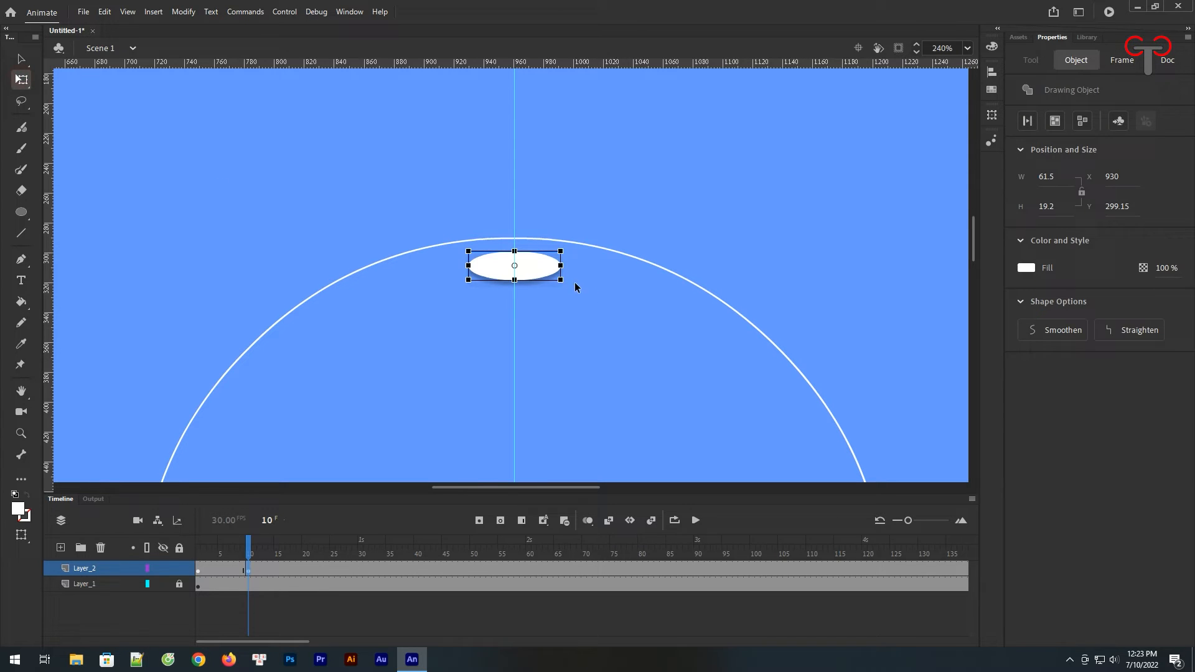
left_click_drag(567, 283, 656, 319)
Step: At a new frame 30 keyframe, move the ellipse down about 32 px and enlarge it proportionally to about 301 x 94 px, ends on the circle
key("space")
left_click_drag(582, 451, 588, 335)
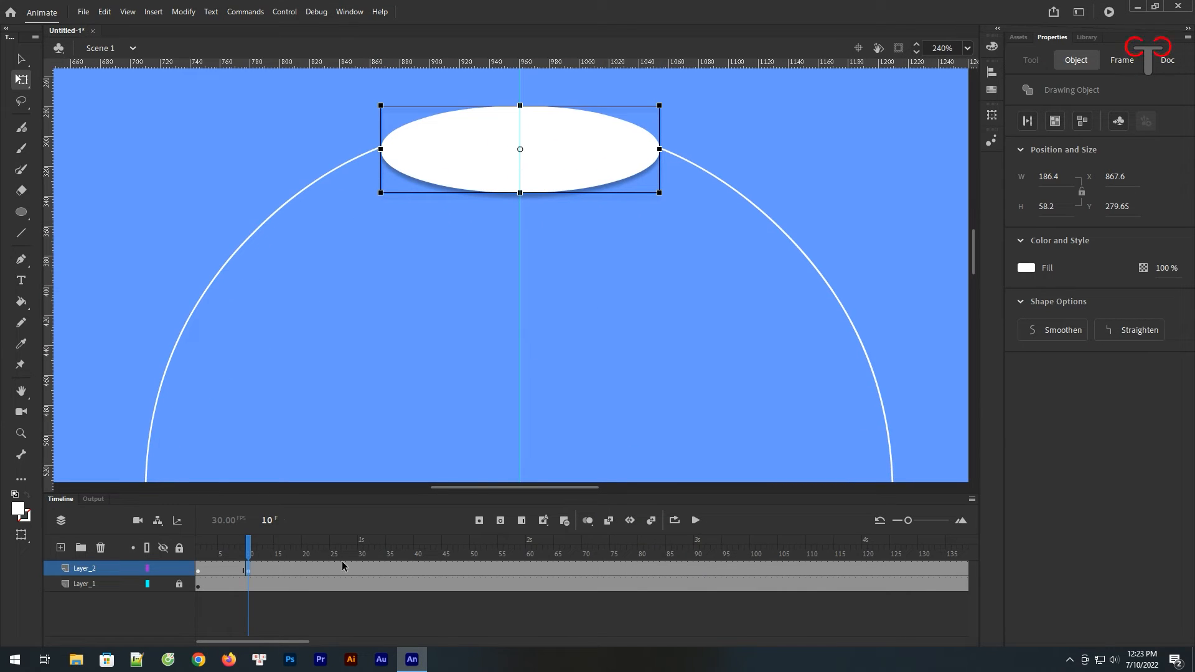
left_click(360, 568)
left_click(479, 522)
key("Down")
key("Down")
key("Down")
key("Down")
key("Down")
key("Down")
key("Down")
key("Down")
key("Down")
key("Down")
key("Down")
key("Down")
key("Down")
key("Down")
key("Down")
key("Down")
key("Down")
key("Down")
key("Down")
key("Down")
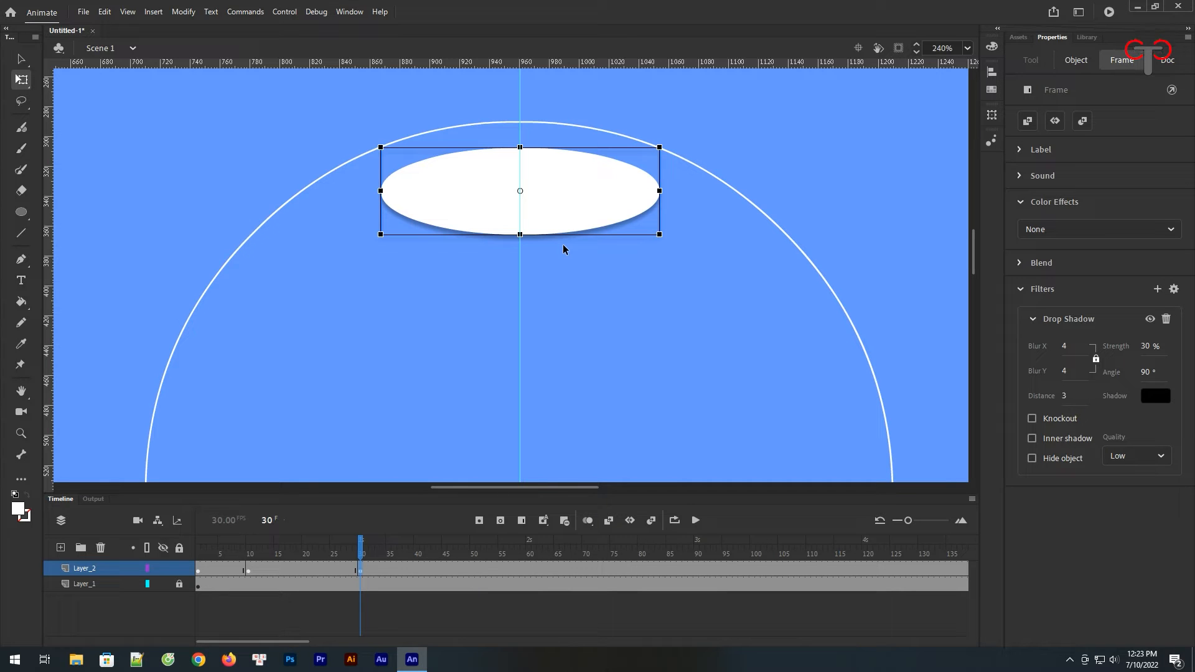
key("shift+Down")
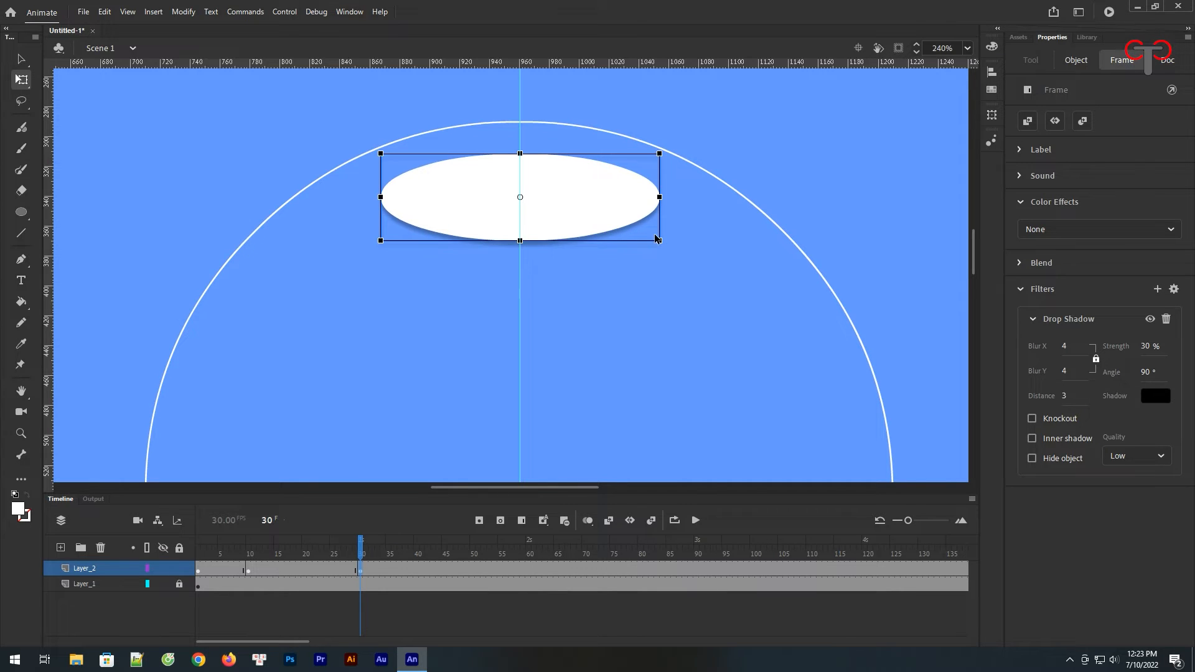
left_click_drag(660, 241, 747, 277)
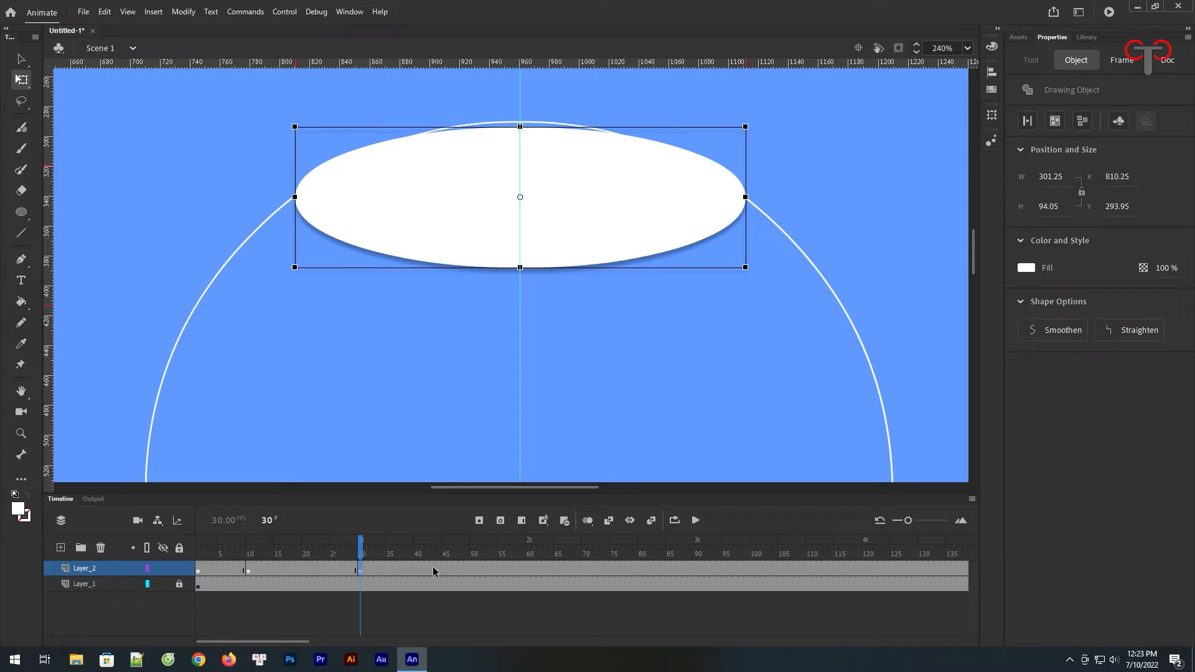
Step: At a new frame 60 keyframe, move the ellipse down about 32 px and enlarge it proportionally to about 372 x 116 px, ends on the circle
left_click(529, 570)
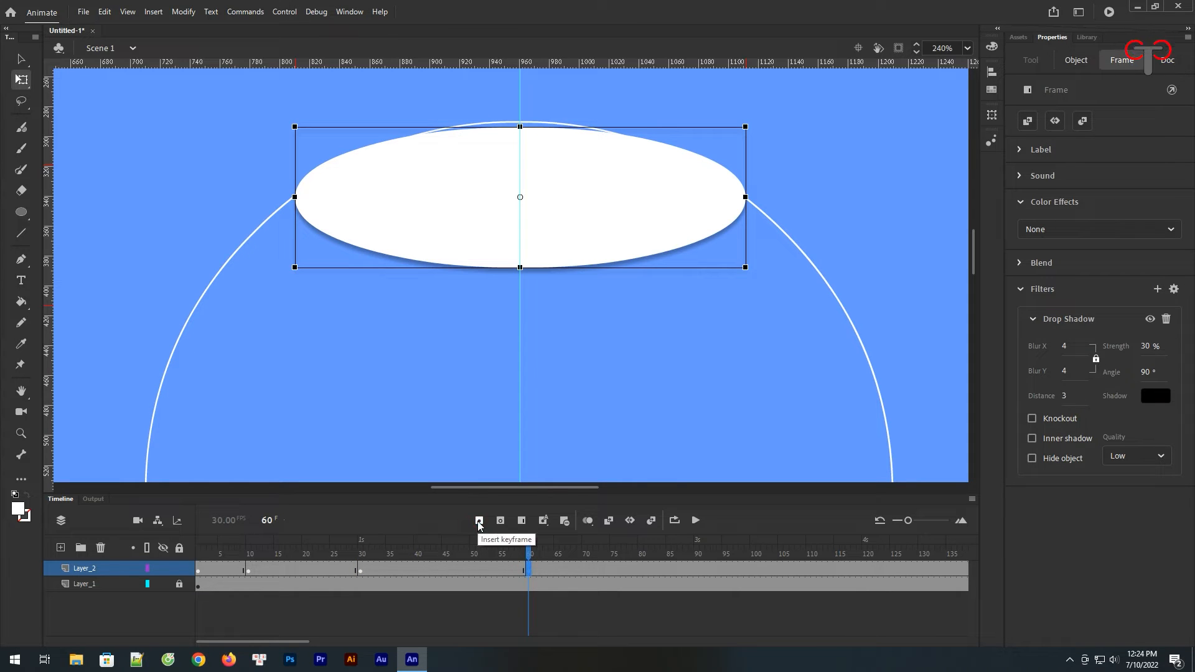
key("Down")
key("Down")
key("Down")
key("Down")
key("Down")
key("Down")
key("Down")
key("Down")
key("Down")
key("Down")
key("Down")
key("Down")
key("Down")
key("Down")
key("Down")
key("Down")
key("Down")
key("Down")
key("Down")
key("Down")
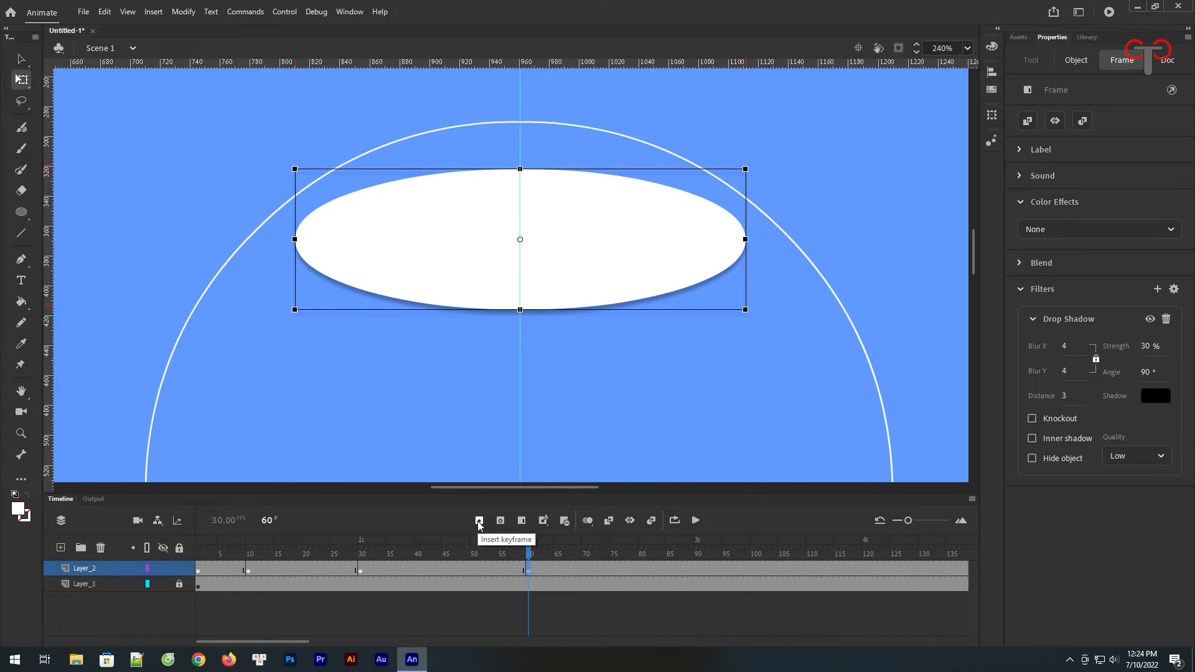
key("Down")
key("Down")
key("Down")
key("Down")
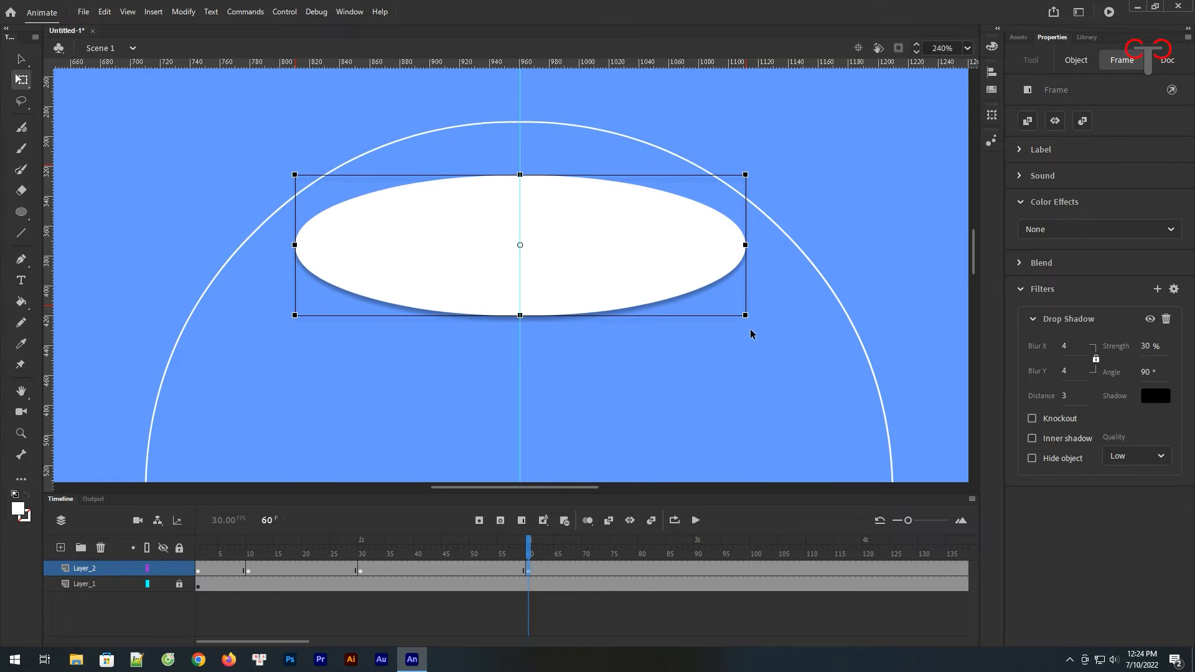
left_click_drag(753, 321, 802, 338)
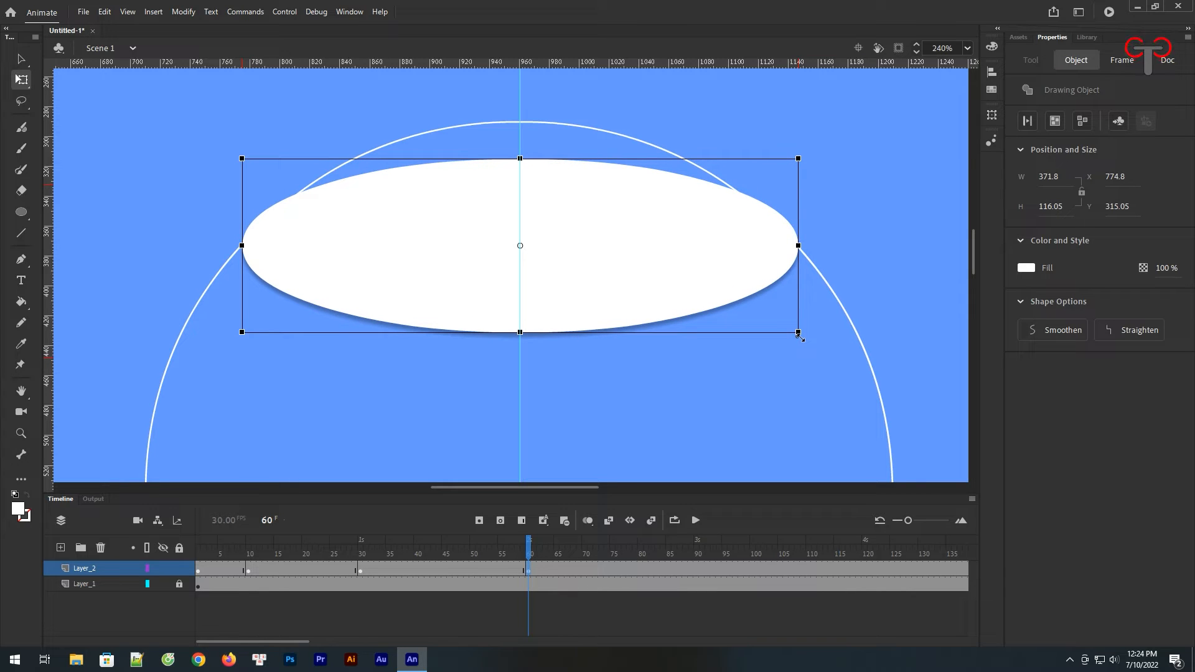
Step: At a new frame 90 keyframe, move the ellipse down about 36 px and enlarge it proportionally to about 425 x 133 px, ends on the circle
left_click(696, 569)
left_click(479, 521)
left_click_drag(589, 442, 558, 318)
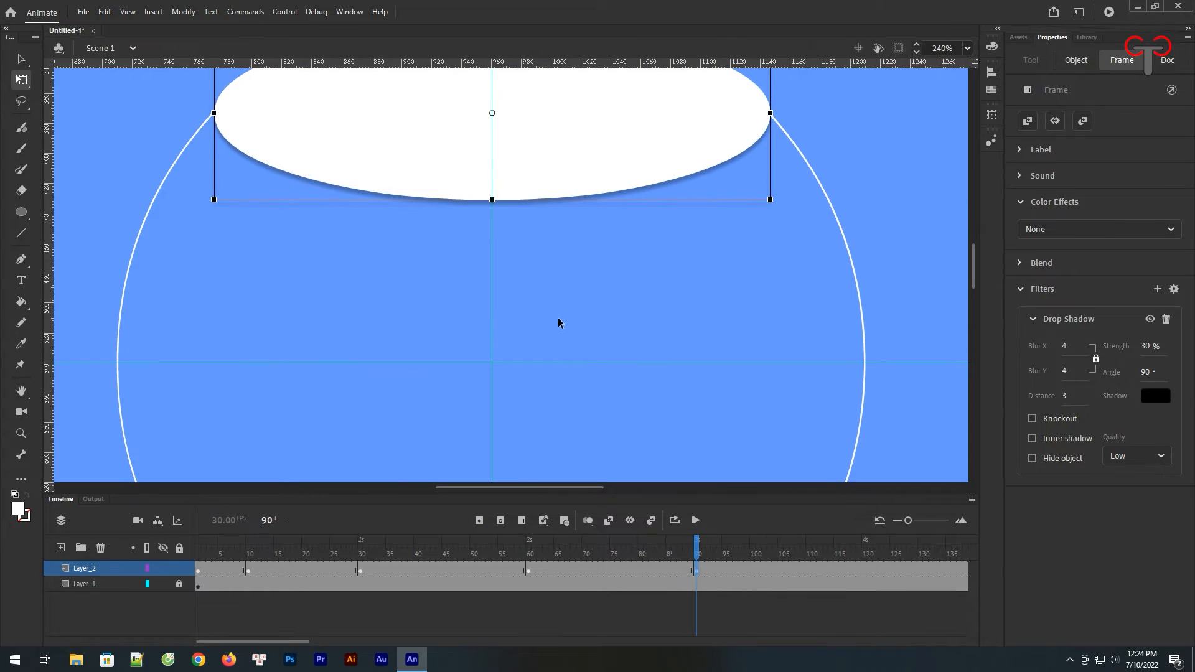
key("Down")
key("Down")
key("Down")
key("Down")
key("Down")
key("Down")
key("Down")
key("Down")
key("Down")
key("Down")
key("Down")
key("Down")
key("Down")
key("Down")
key("Down")
key("Down")
key("Down")
key("Down")
key("Down")
key("Down")
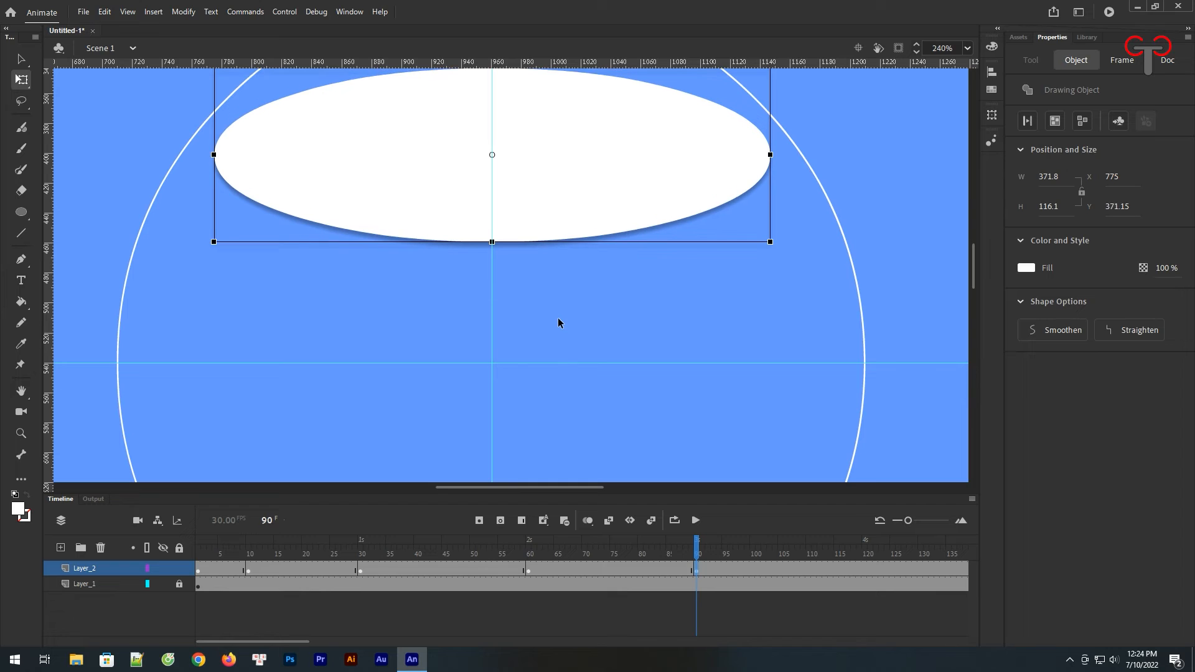
key("shift+Down")
key("shift+Down")
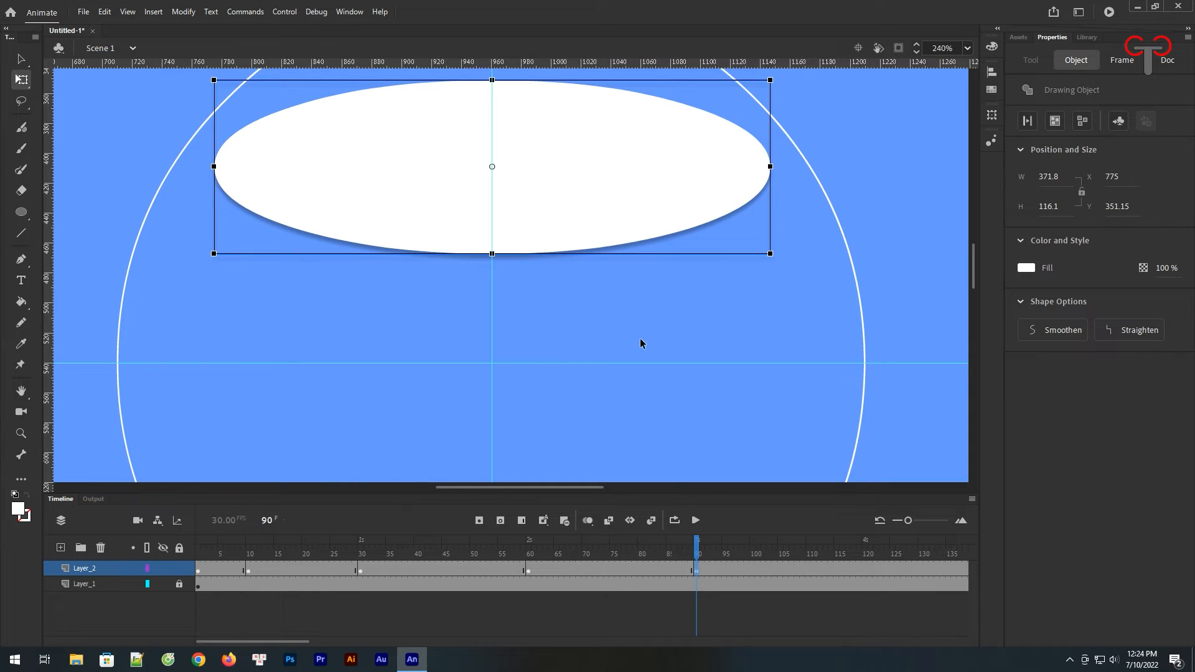
left_click_drag(771, 254, 811, 273)
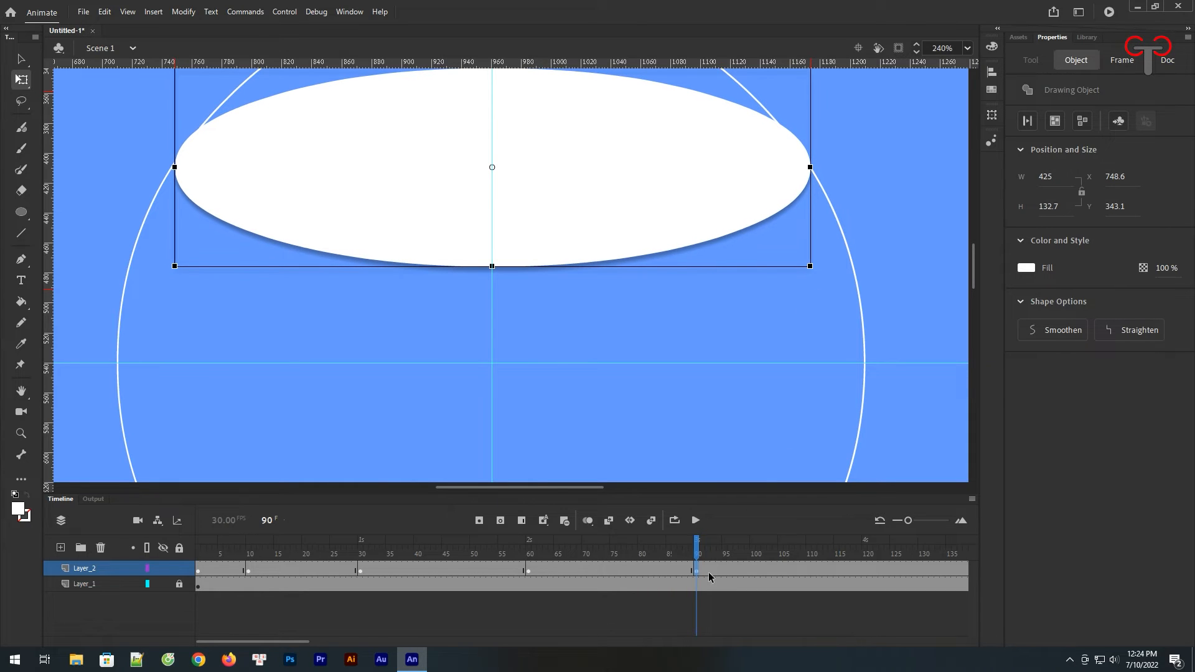
Step: At a new frame 120 keyframe, move the ellipse down about 44 px and enlarge it proportionally to about 470 x 147 px
left_click(865, 571)
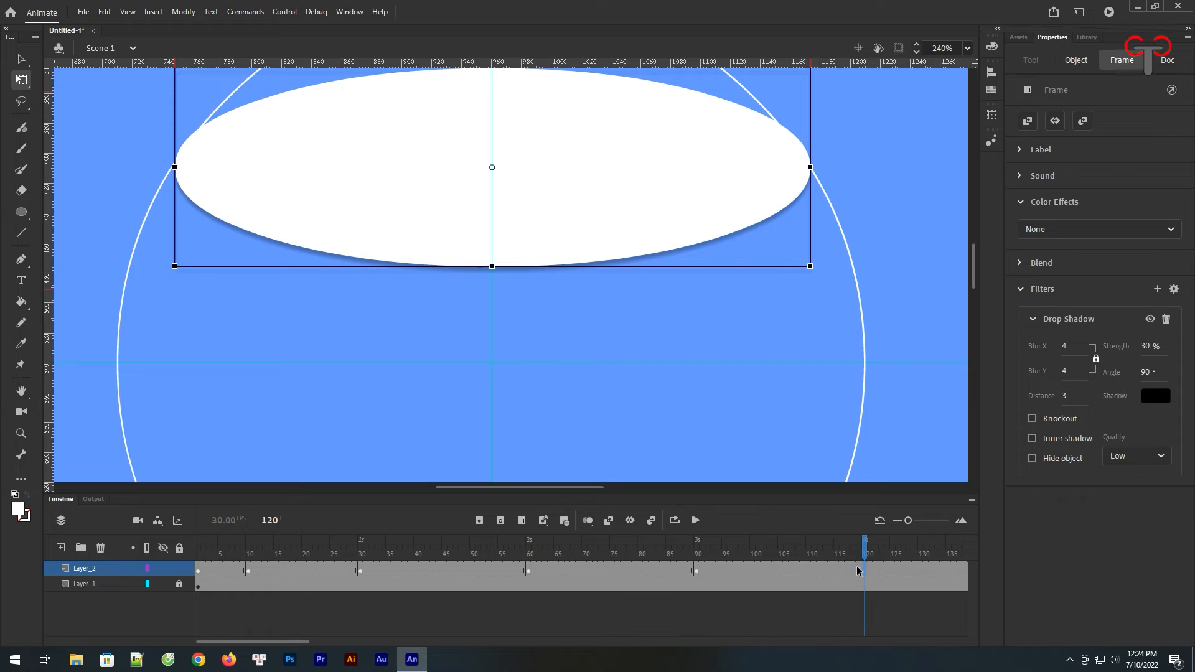
left_click(480, 521)
key("Down")
key("Down")
key("Down")
key("Down")
key("Down")
key("Down")
key("Down")
key("Down")
key("Down")
key("Down")
key("Down")
key("Down")
key("Down")
key("Down")
key("Down")
key("Down")
key("Down")
key("Down")
key("Down")
key("Down")
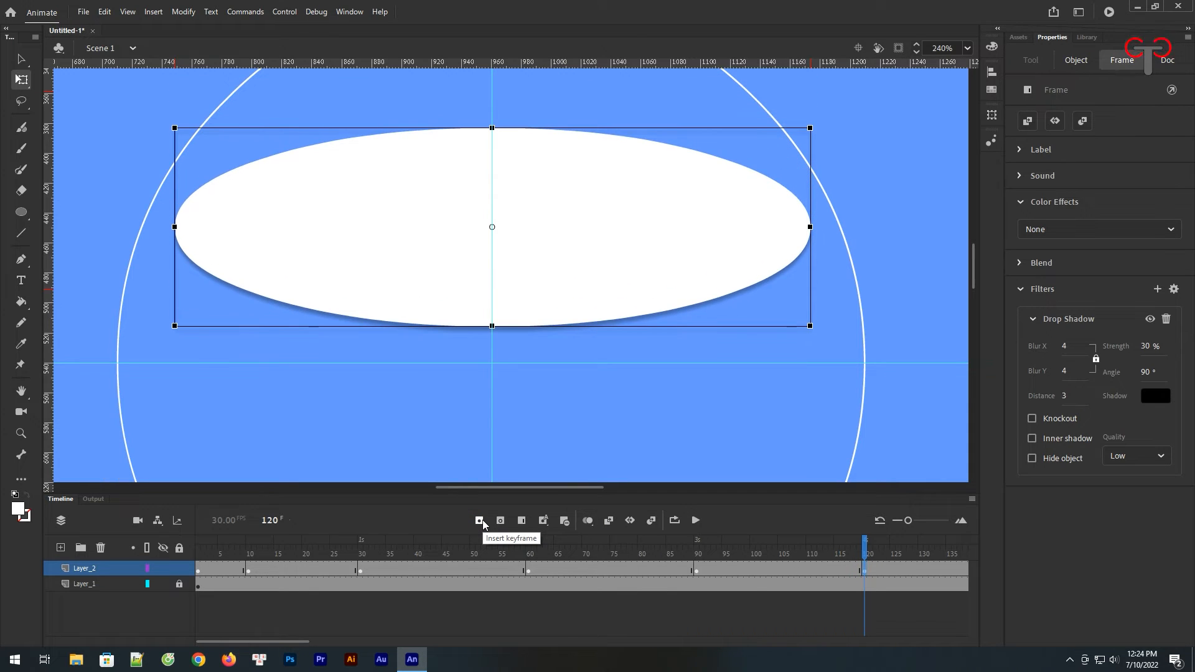
key("Down")
key("Down")
key("Down")
key("Down")
left_click_drag(810, 333, 844, 343)
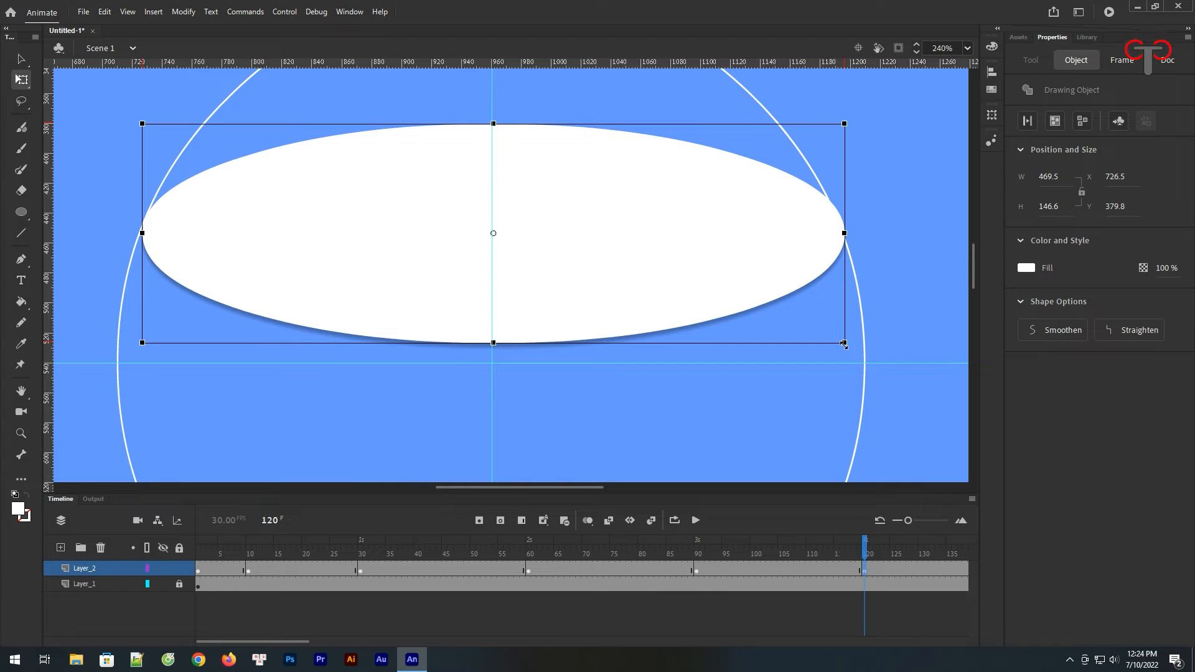
left_click_drag(844, 344, 845, 344)
Step: At a new frame 150 keyframe, centre the ellipse on the guides' intersection and enlarge it to about 501 x 156 px, spanning the circle's width
left_click_drag(309, 642, 364, 648)
left_click(674, 572)
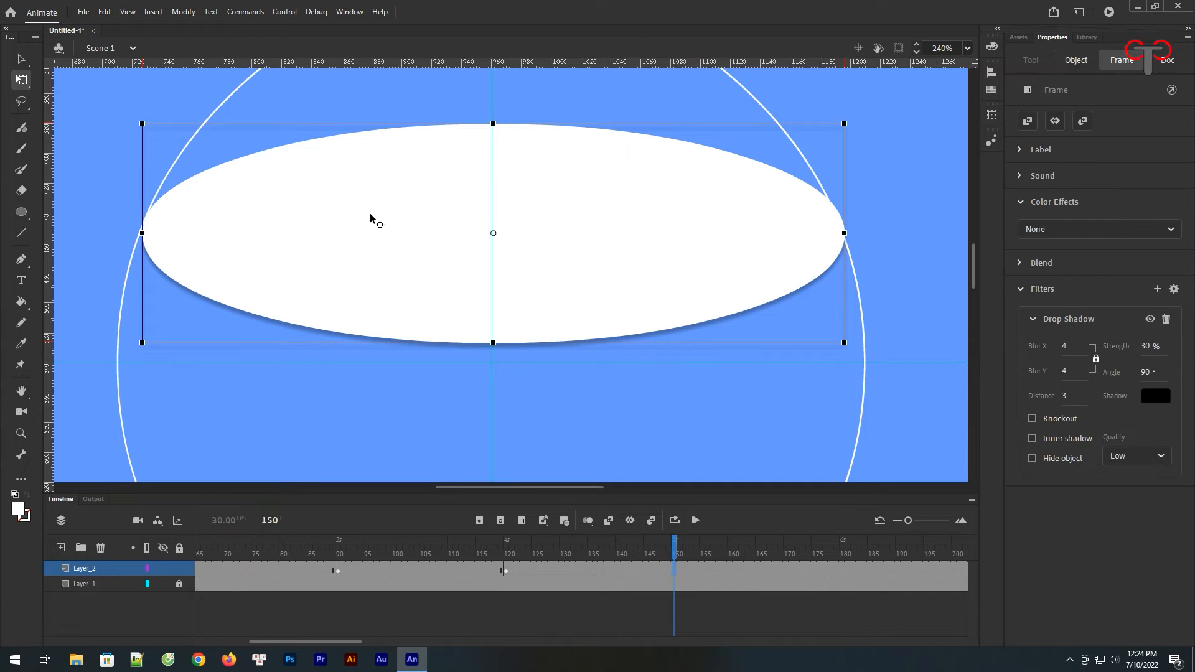
left_click(478, 521)
key("shift+Down")
key("shift+Down")
key("shift+Down")
key("shift+Down")
key("shift+Down")
key("shift+Down")
key("shift+Down")
key("shift+Down")
key("Down")
key("Down")
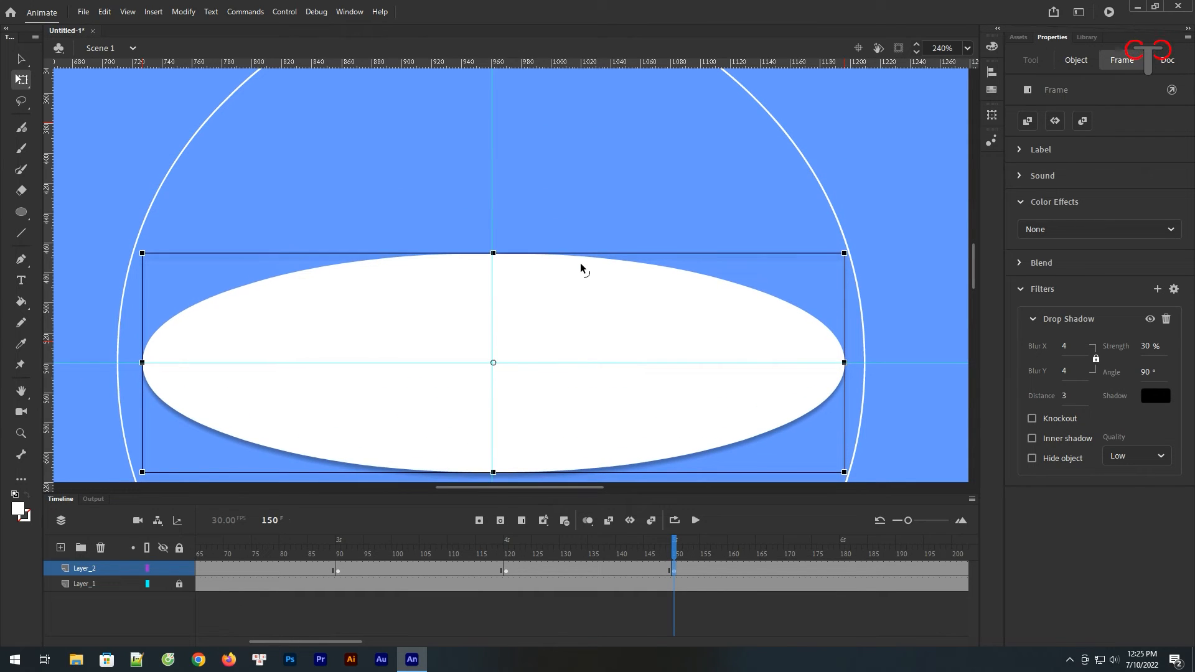
key("Left")
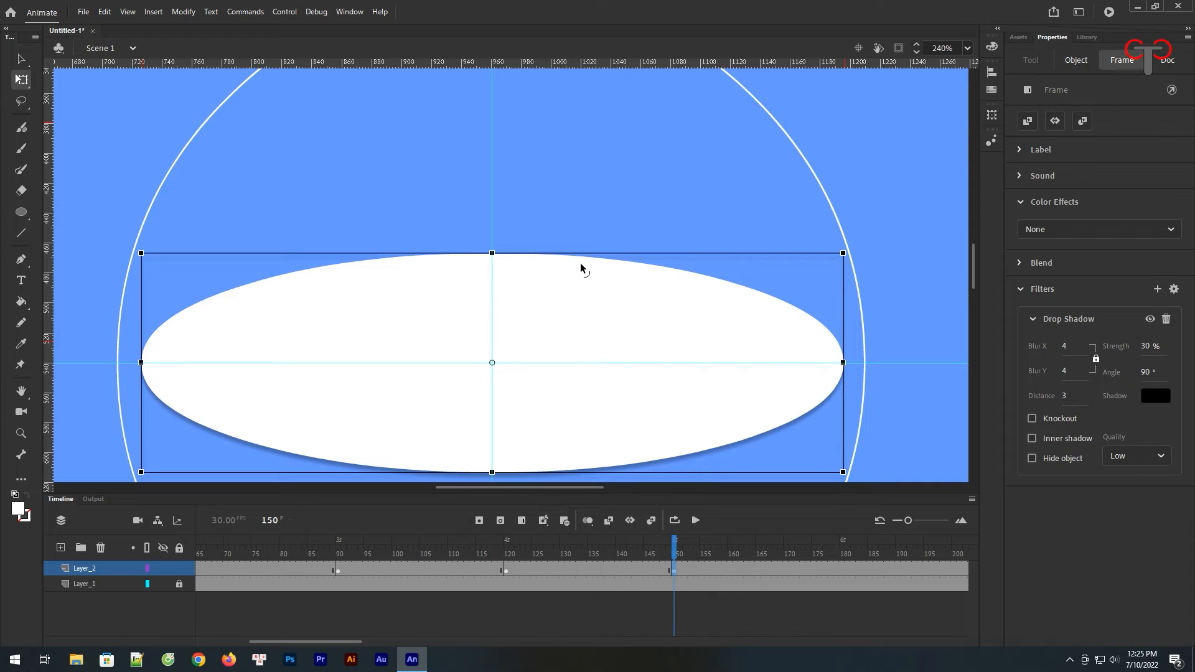
left_click_drag(843, 473, 867, 486)
key("Left")
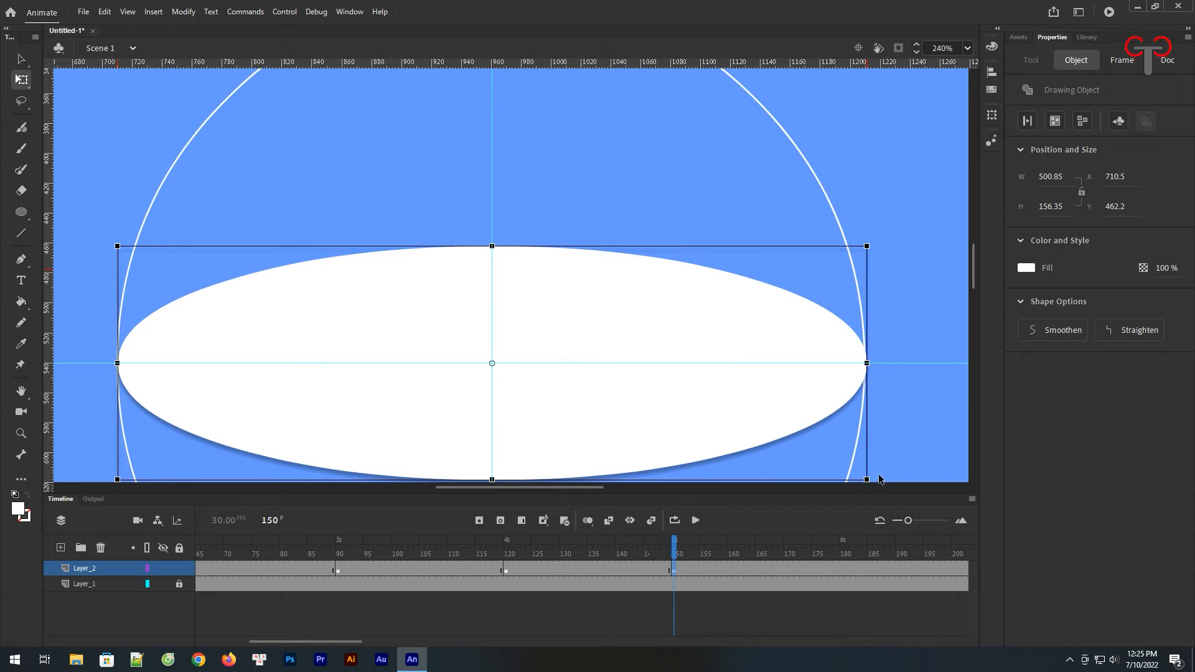
Step: At the frame 120 keyframe, nudge the ellipse 1 px left onto the vertical guide and about 8 px down
left_click(505, 570)
key("Left")
key("Down")
key("Down")
key("Down")
key("Down")
key("Down")
key("Down")
key("Down")
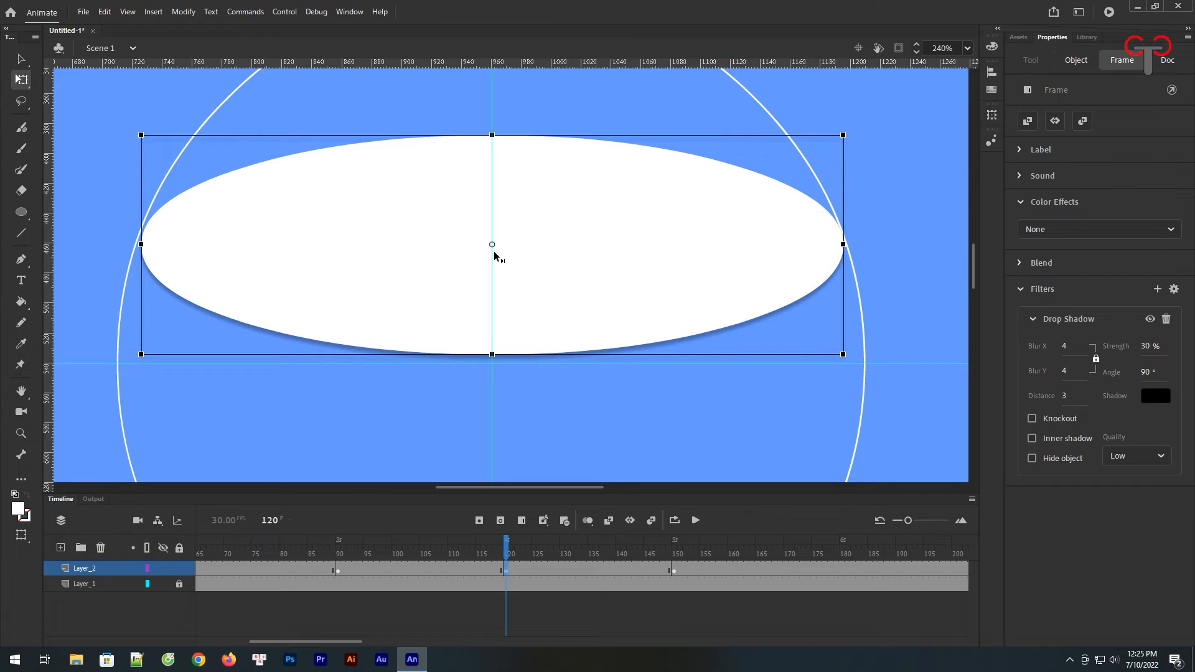
key("Down")
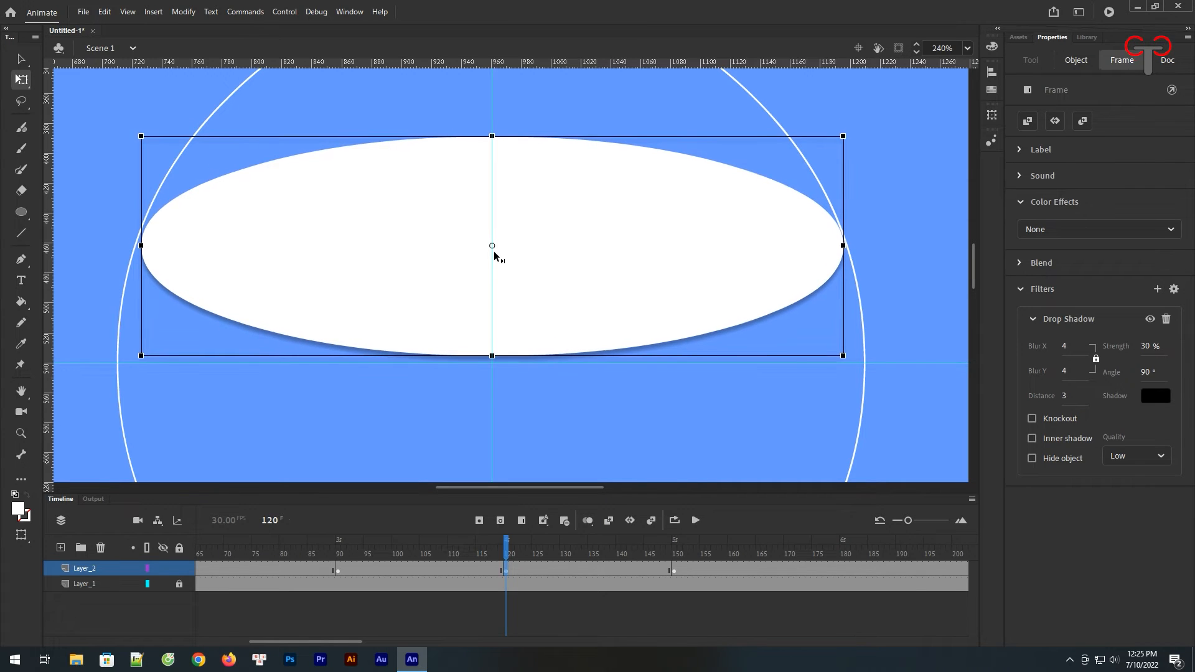
Step: At the frame 120 keyframe, enlarge the ellipse to about 476 x 149 px and nudge it down so its lower edge meets the horizontal guide
left_click_drag(843, 356, 848, 359)
key("Down")
key("Down")
key("Down")
key("Down")
key("Down")
key("Down")
key("Down")
key("Left")
key("Down")
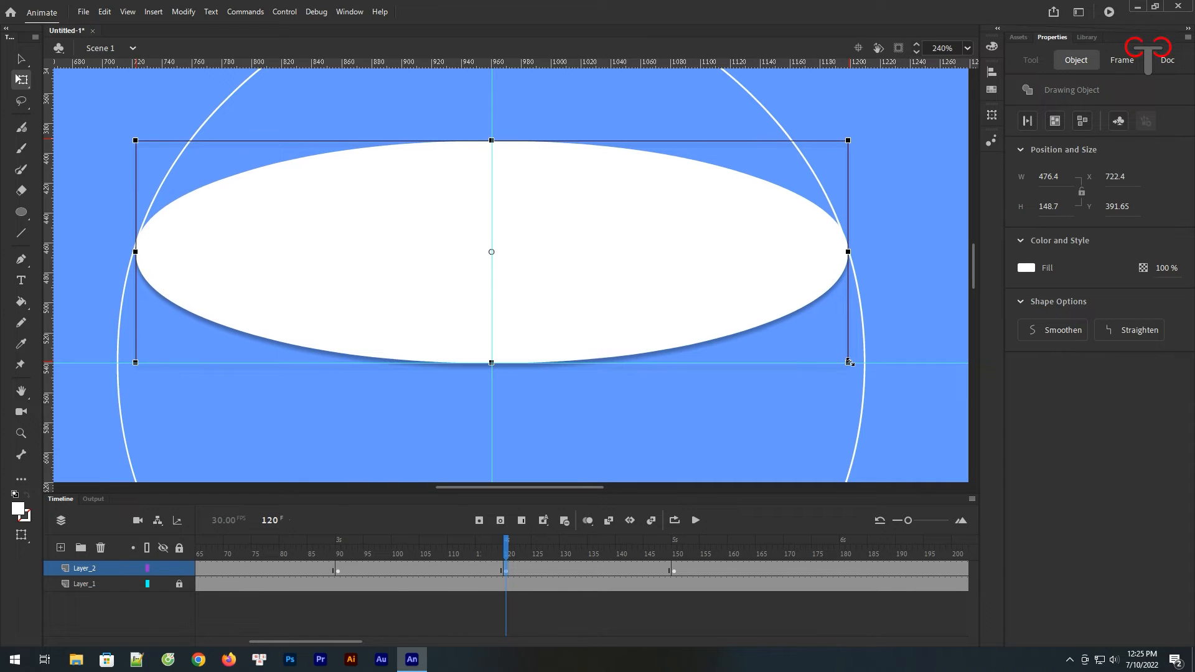
Step: Copy the frame 120 keyframe to frame 180 and move its ellipse down about 152 px, ends on the circle's lower half
left_click(339, 569)
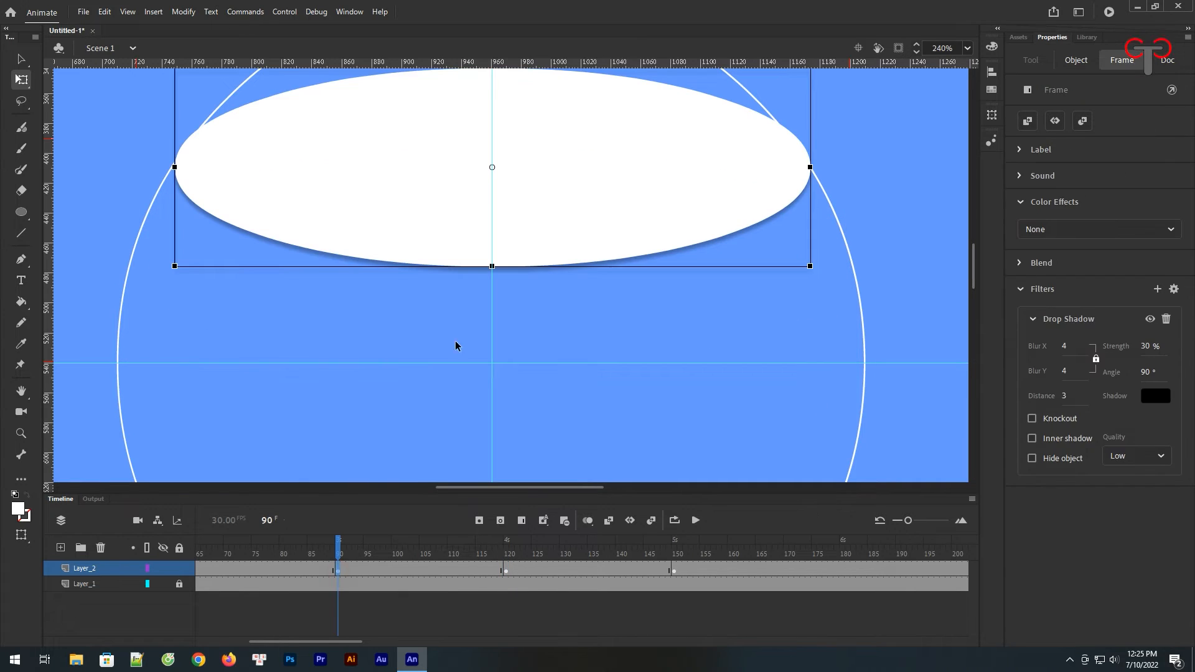
scroll(694, 290, "up", 3)
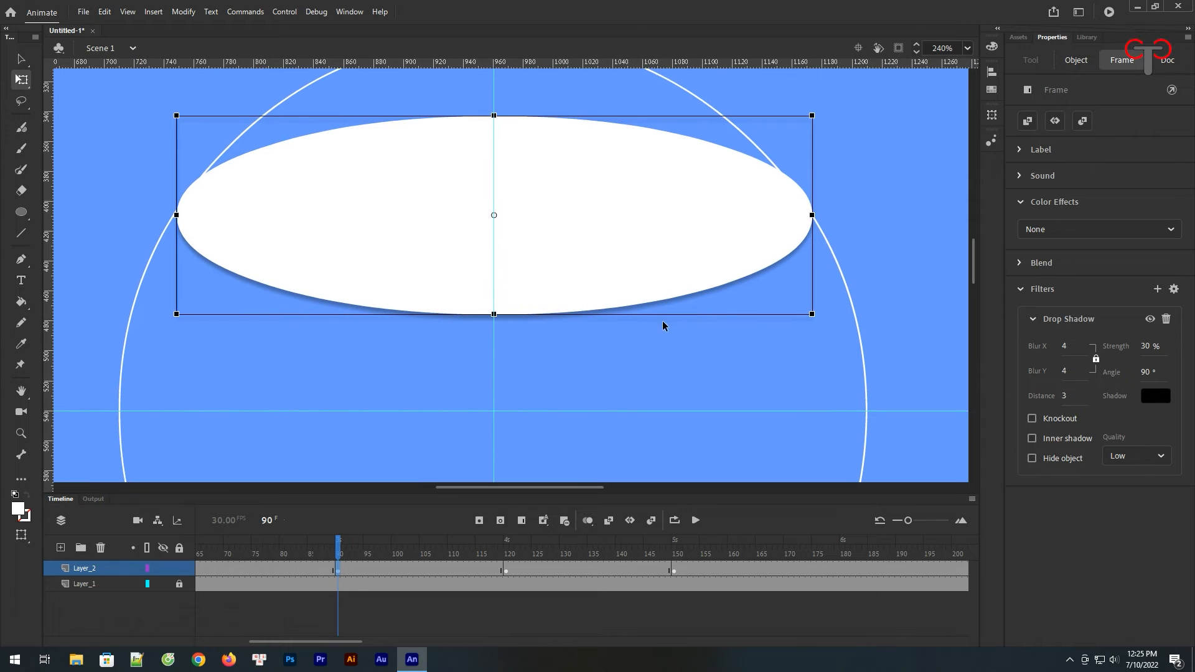
key("ctrl+minus")
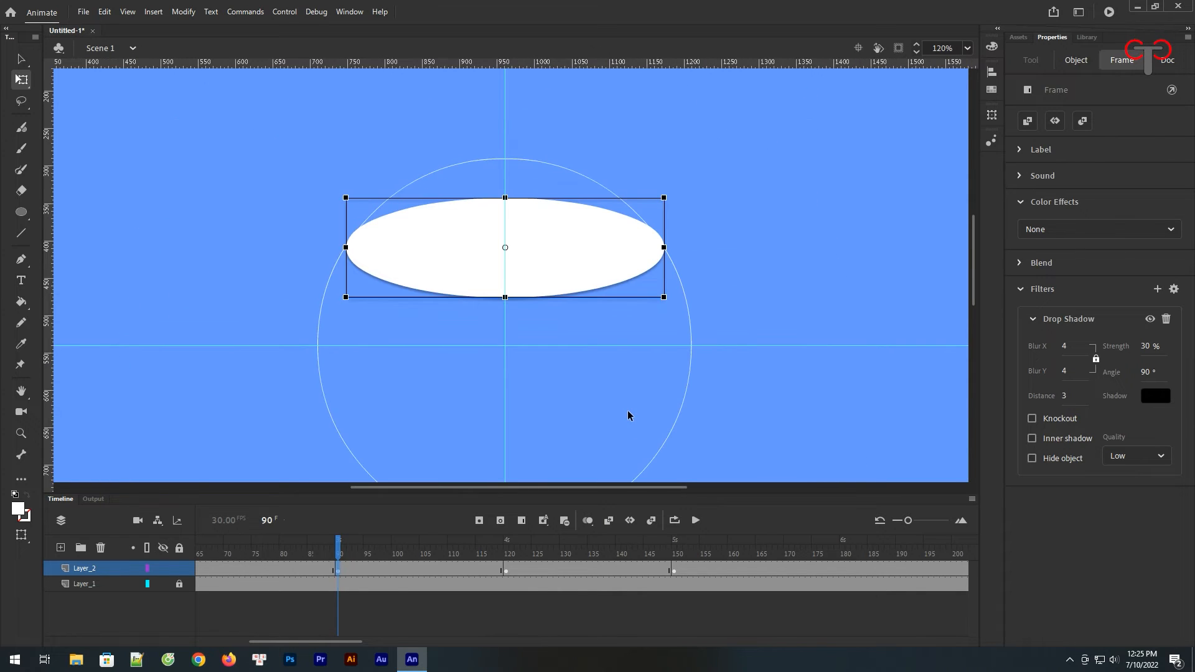
left_click_drag(603, 424, 521, 340)
left_click_drag(575, 300, 607, 336)
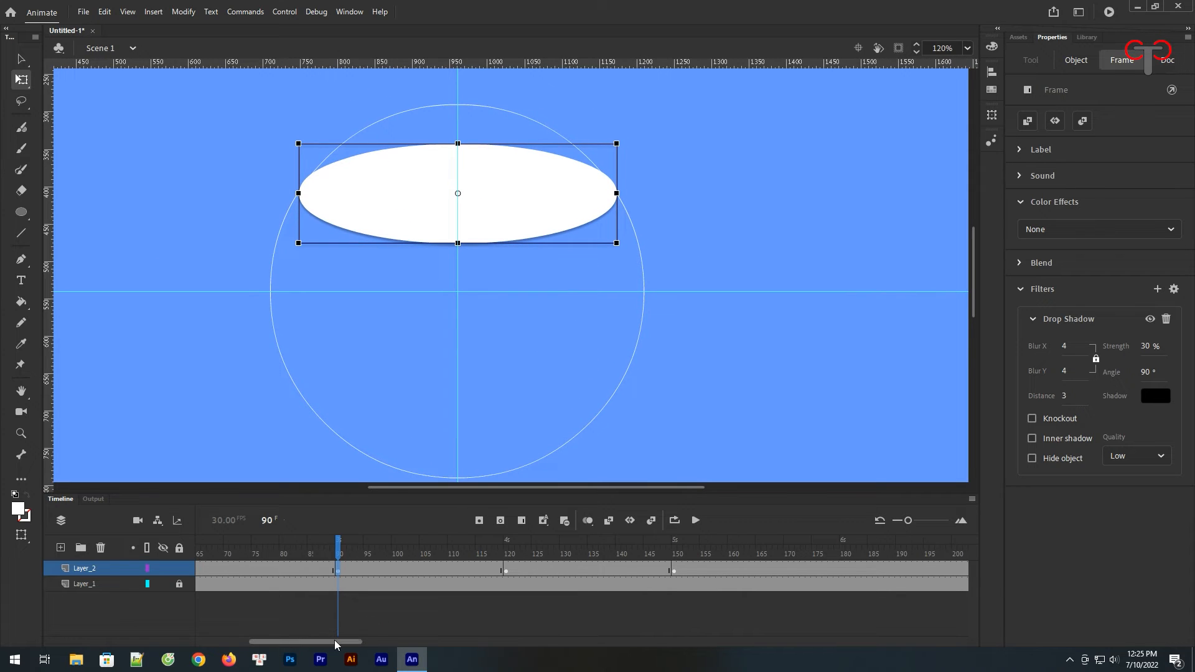
left_click_drag(909, 520, 897, 522)
mouse_move(327, 644)
left_mouse_down()
mouse_move(260, 643)
mouse_move(315, 640)
left_mouse_up()
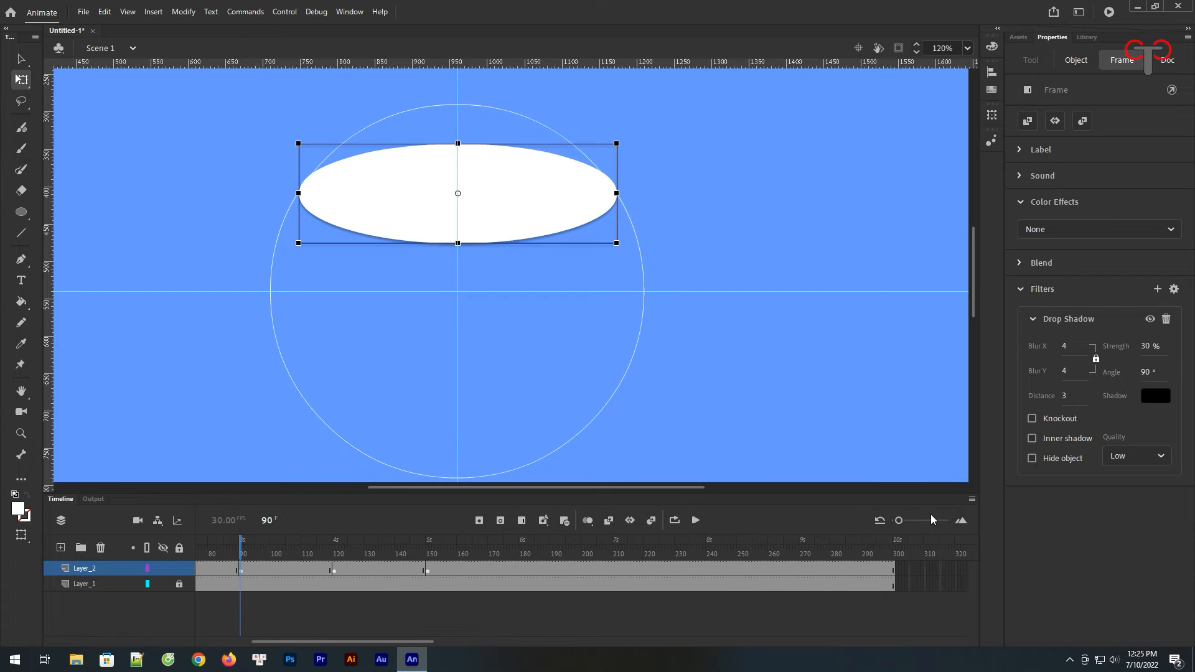
left_click_drag(903, 522, 900, 522)
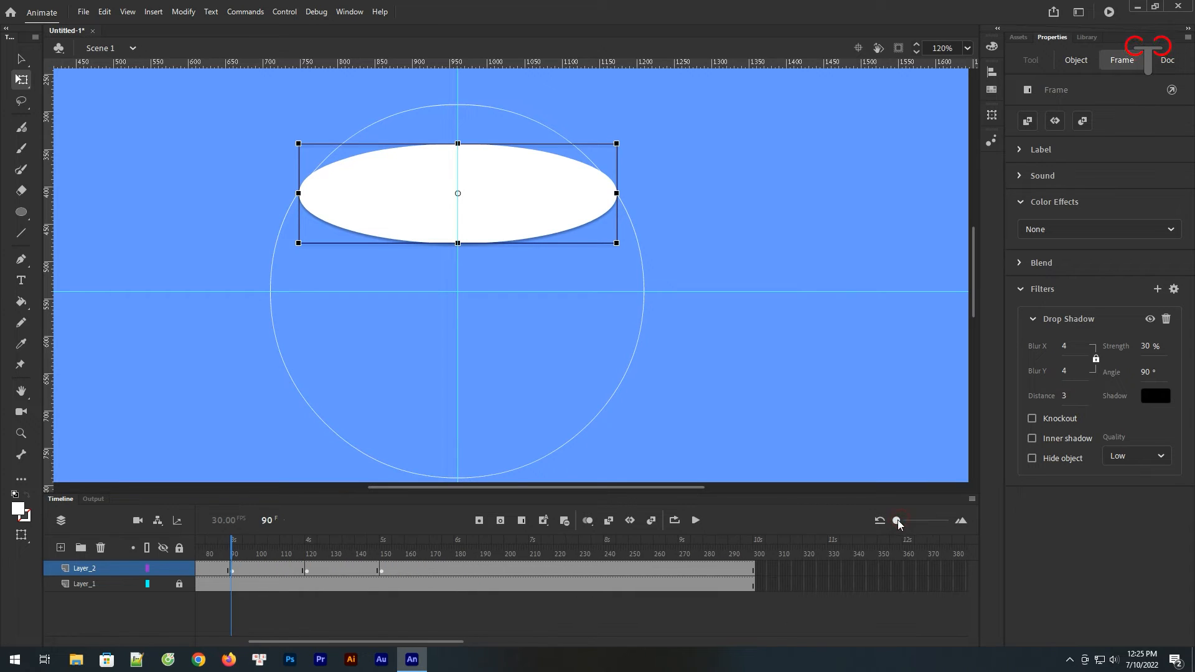
left_click(307, 571)
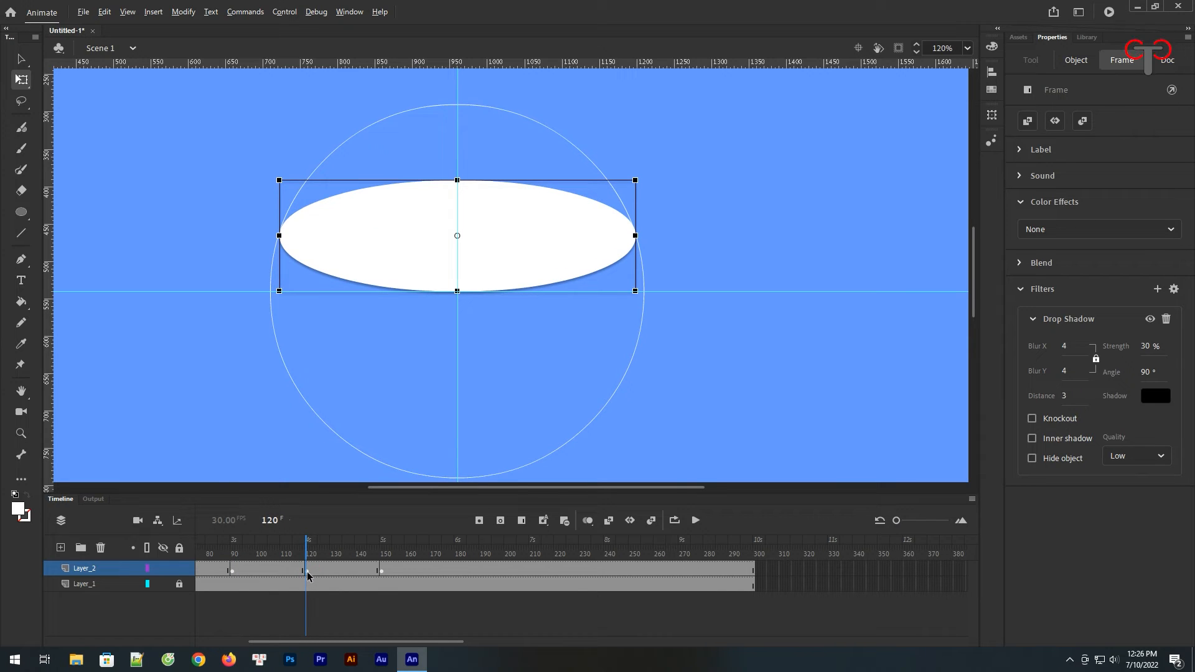
left_click(455, 570)
key("shift+Down")
key("shift+Down")
key("shift+Down")
key("shift+Down")
key("shift+Down")
key("shift+Down")
key("shift+Down")
key("shift+Down")
key("shift+Down")
key("shift+Down")
key("shift+Down")
key("shift+Down")
key("shift+Down")
key("shift+Down")
key("shift+Down")
key("Up")
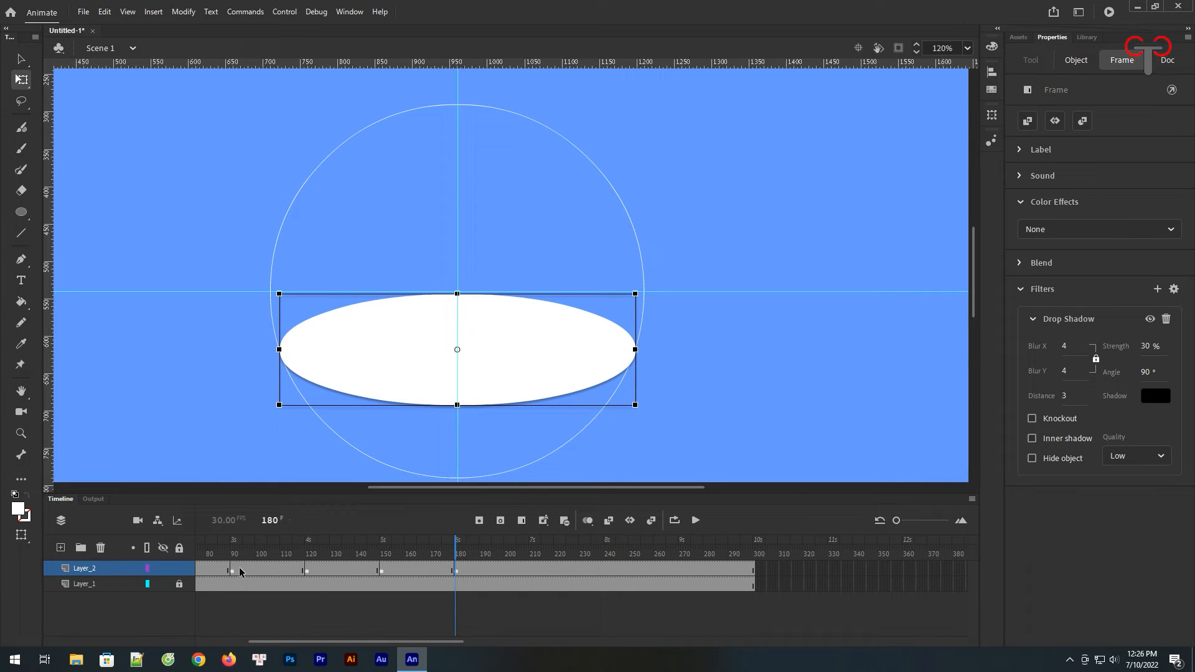
Step: Copy the frame 90 keyframe to frame 210 and move its ellipse down about 262 px, ends on the circle's lower half
left_click(233, 572)
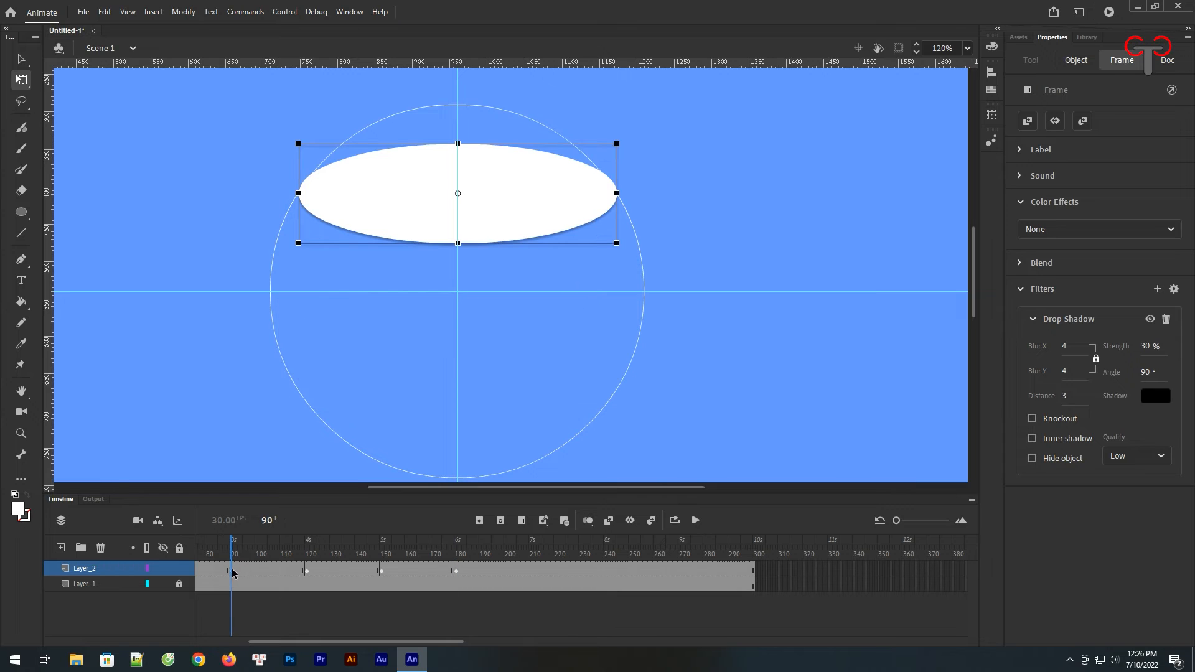
left_click_drag(230, 570, 530, 571)
key("shift+Down")
key("shift+Down")
key("shift+Down")
key("shift+Down")
key("shift+Down")
key("shift+Down")
key("shift+Down")
key("shift+Down")
key("shift+Down")
key("shift+Down")
key("shift+Down")
key("shift+Down")
key("shift+Down")
key("shift+Down")
key("shift+Down")
key("shift+Down")
key("shift+Down")
key("shift+Down")
key("shift+Down")
key("shift+Down")
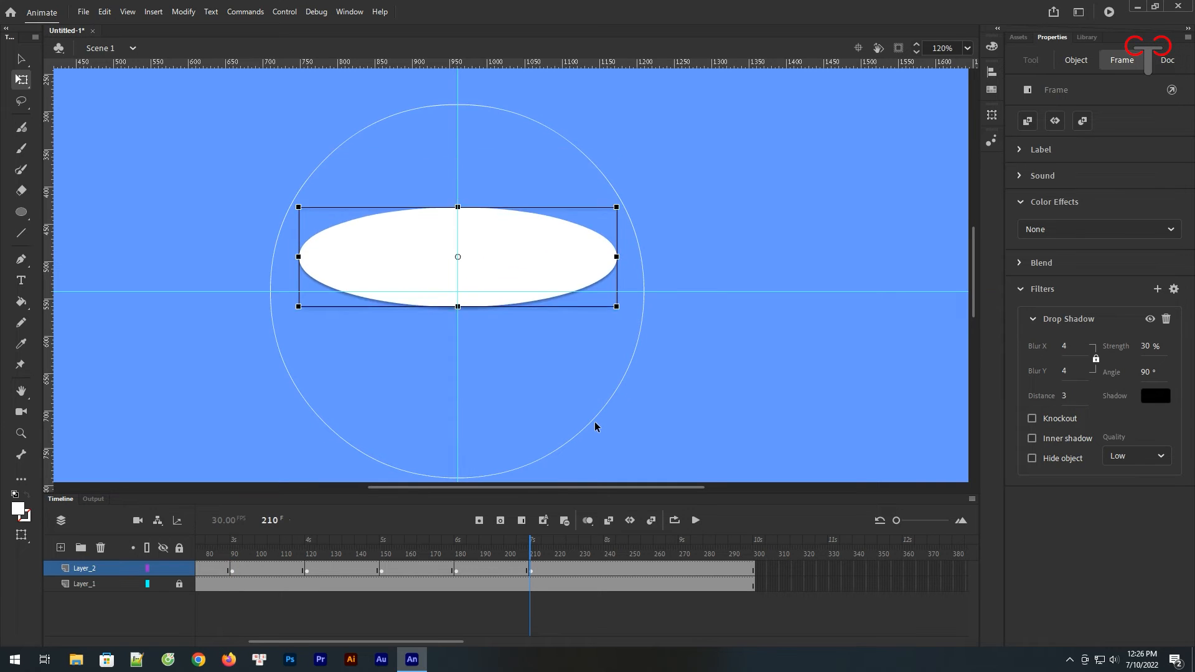
key("shift+Down")
key("shift+Down")
key("shift+Down")
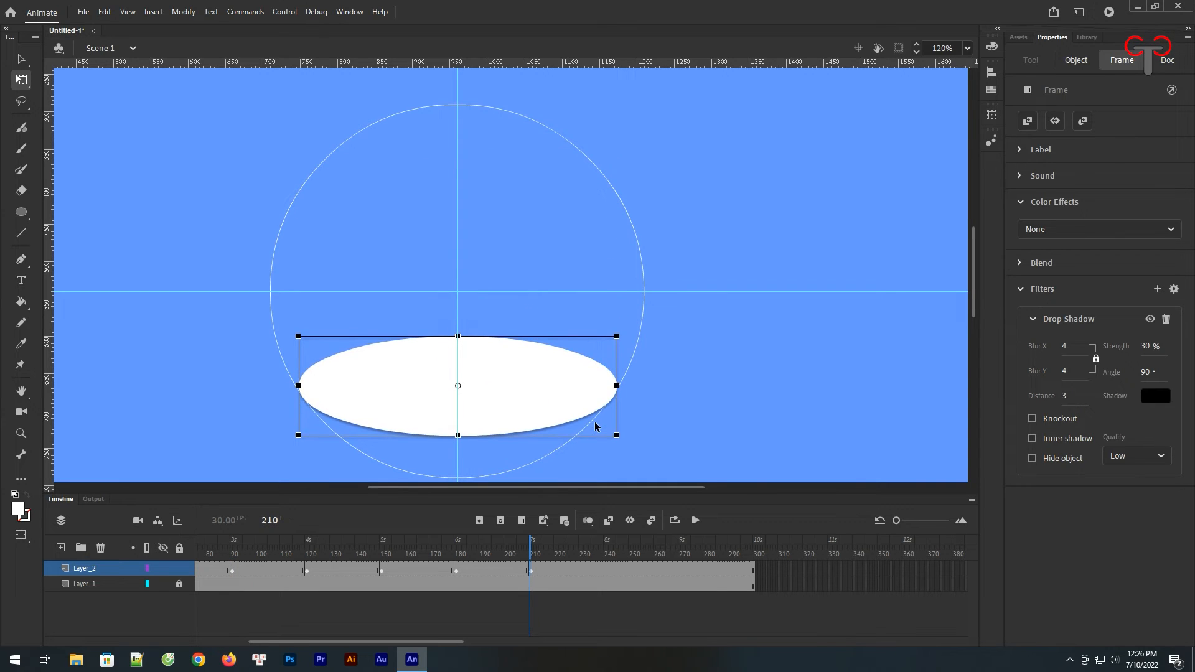
key("Up")
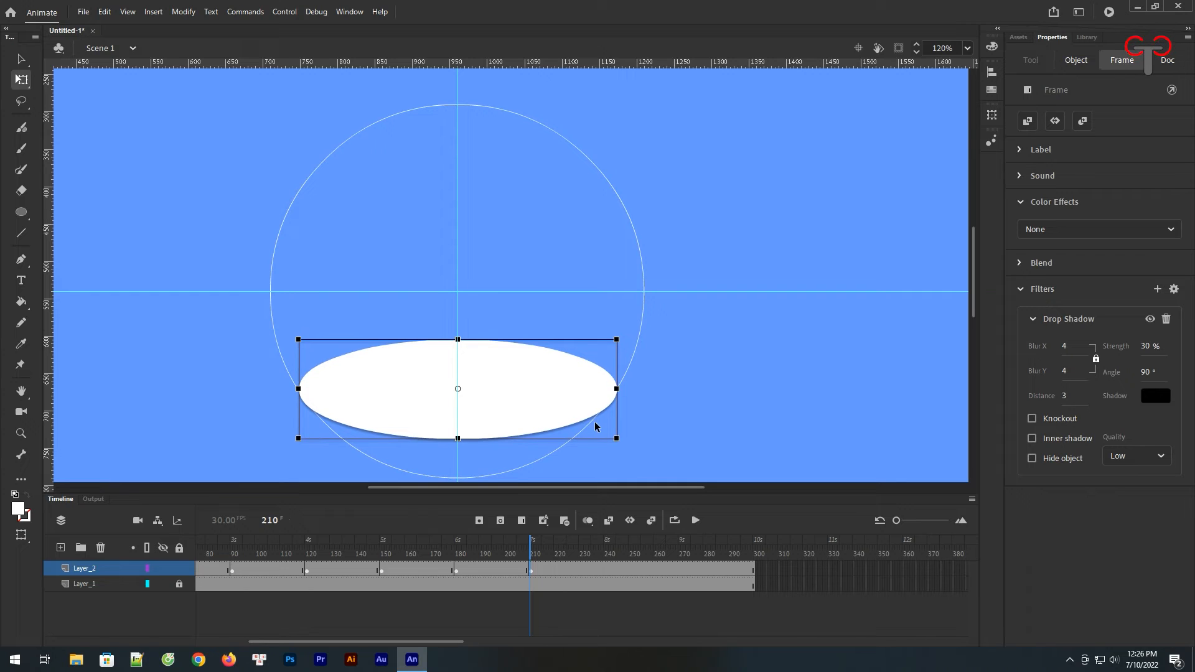
Step: Copy the frame 60 keyframe to frame 240 and move its ellipse down about 333 px, ends on the circle's lower half
left_click(380, 641)
left_click_drag(380, 645, 352, 646)
left_click(264, 570)
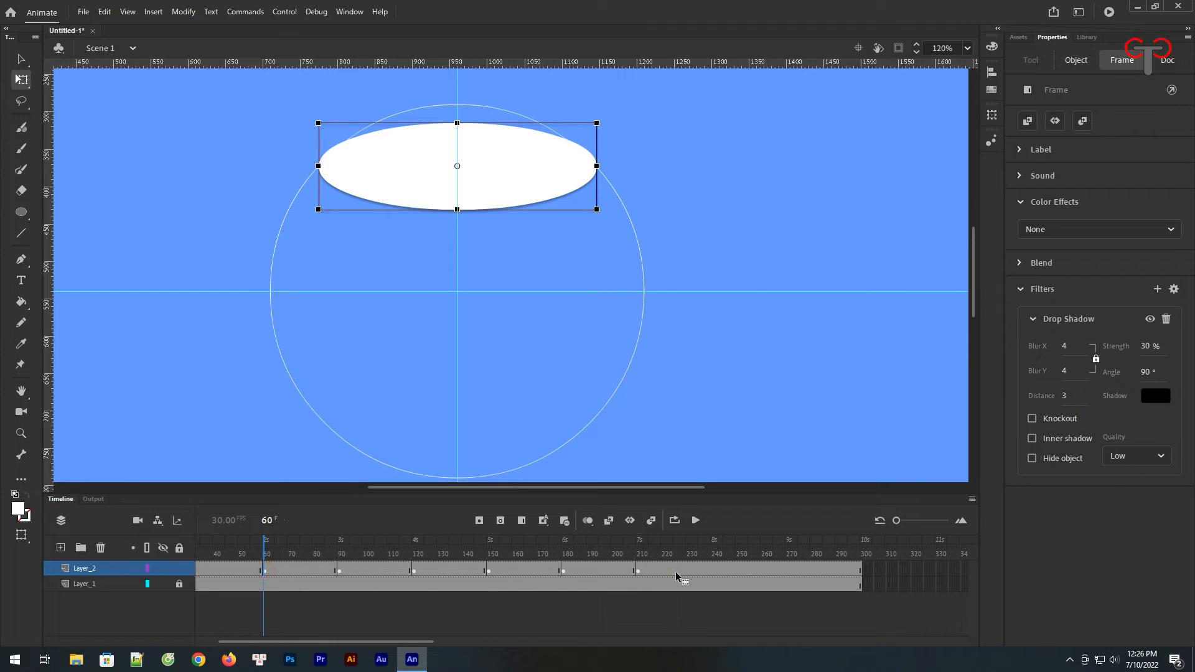
key("F6")
key("shift+Down")
key("shift+Down")
key("shift+Down")
key("shift+Down")
key("shift+Down")
key("shift+Down")
key("shift+Down")
key("shift+Down")
key("shift+Down")
key("shift+Down")
key("shift+Down")
key("shift+Down")
key("shift+Down")
key("shift+Down")
key("shift+Down")
key("shift+Down")
key("shift+Down")
key("shift+Down")
key("shift+Down")
key("shift+Down")
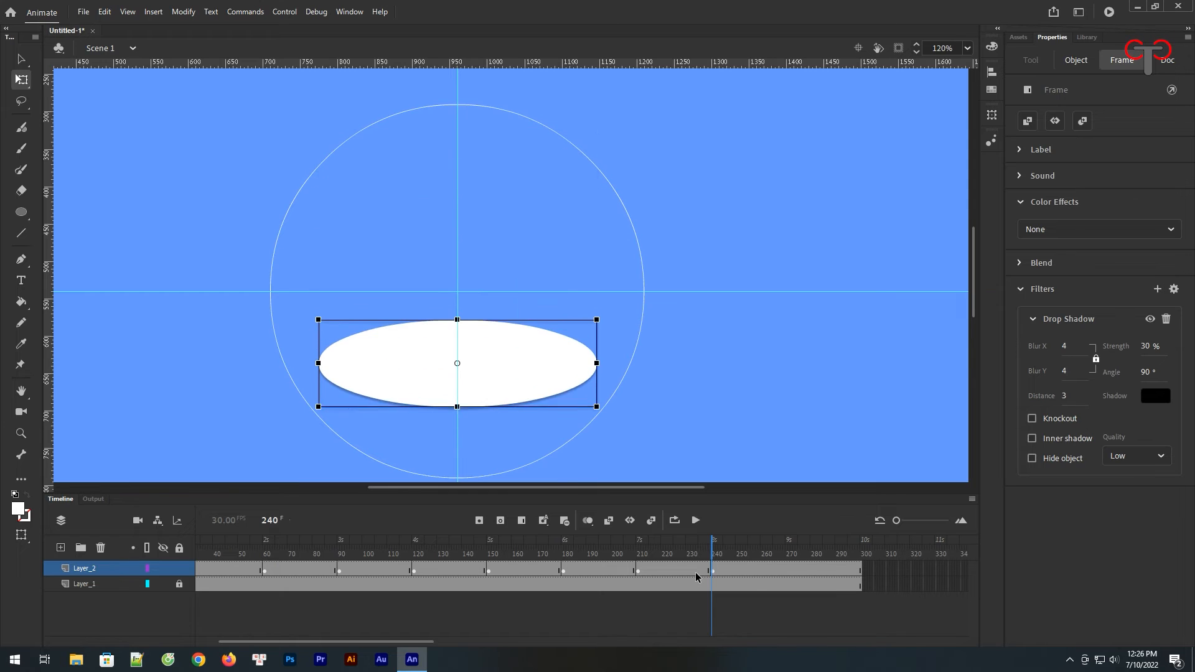
key("shift+Down")
key("shift+Down")
key("shift+Down")
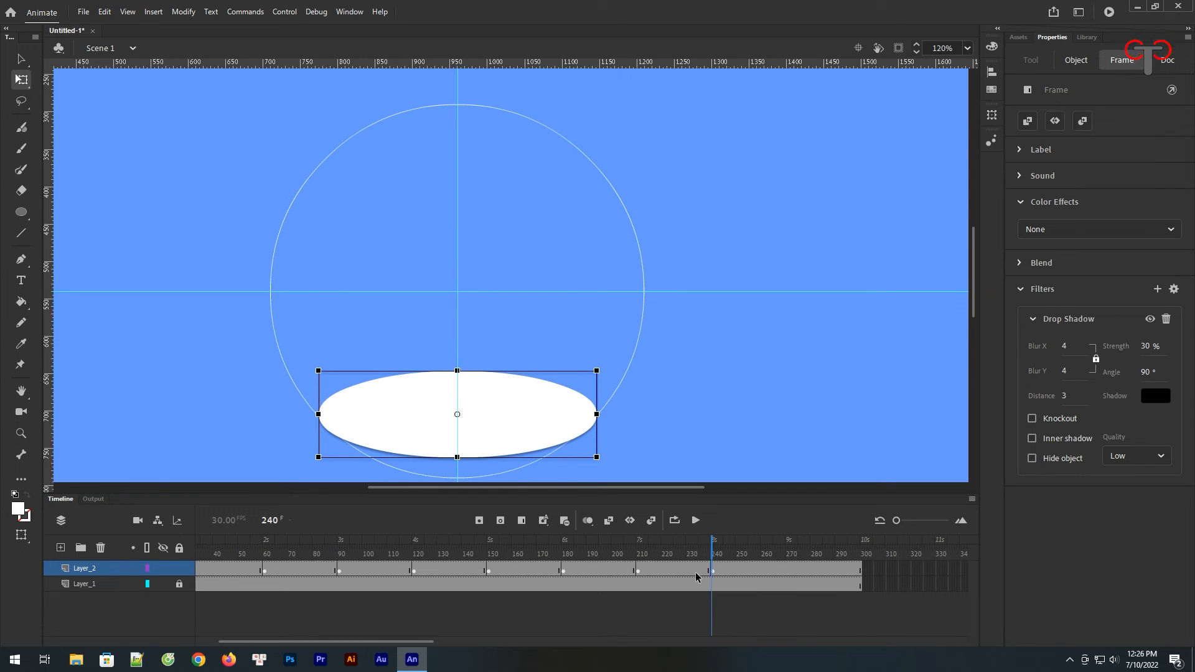
Step: Copy the frame 30 keyframe to frame 270 and move its ellipse down about 399 px, ends on the circle's lower half
left_click_drag(399, 642, 380, 644)
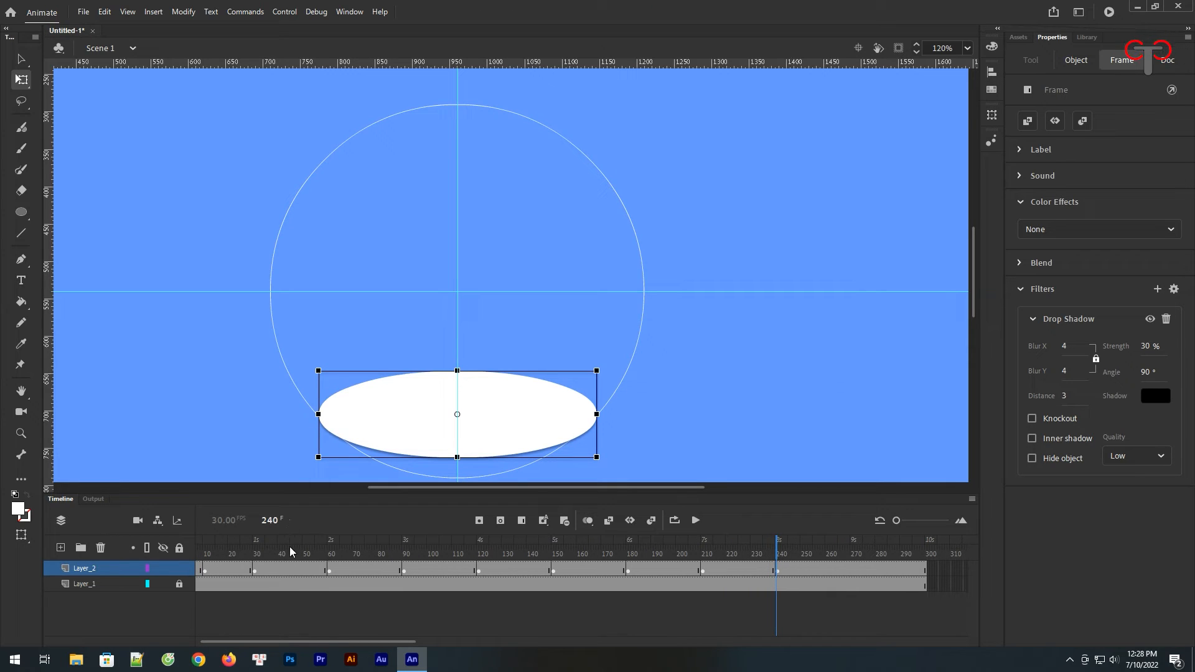
left_click(253, 571)
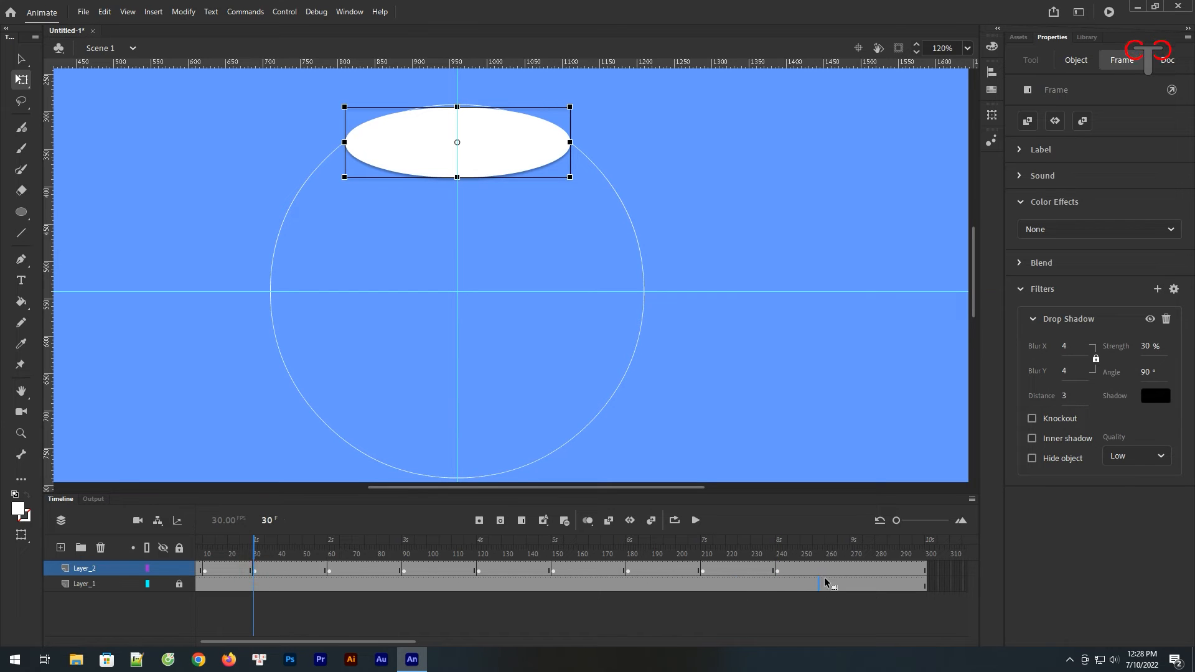
left_click(851, 569)
key("shift+Down")
key("shift+Down")
key("shift+Down")
key("shift+Down")
key("shift+Down")
key("shift+Down")
key("shift+Down")
key("shift+Down")
key("shift+Down")
key("shift+Down")
key("shift+Down")
key("shift+Down")
key("shift+Down")
key("shift+Down")
key("shift+Down")
key("shift+Down")
key("shift+Down")
key("shift+Down")
key("shift+Down")
key("shift+Down")
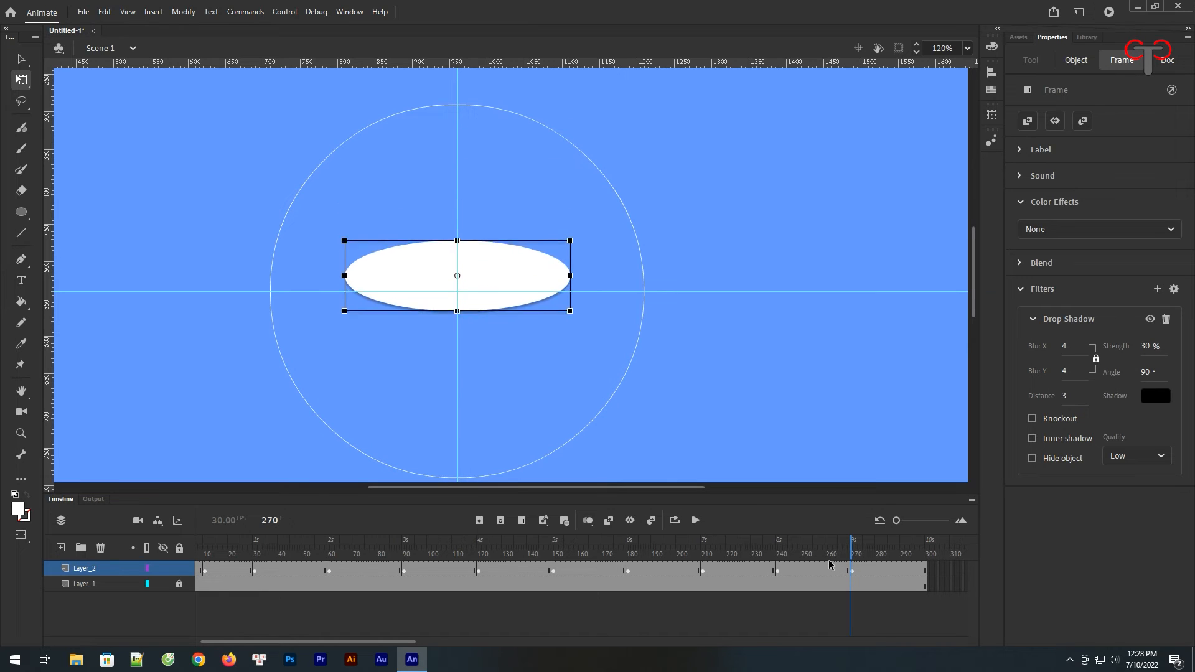
key("shift+Down")
key("shift+Down")
key("shift+Down")
key("shift+Down")
key("shift+Down")
key("shift+Down")
key("shift+Down")
key("shift+Down")
key("shift+Down")
key("shift+Down")
key("Up")
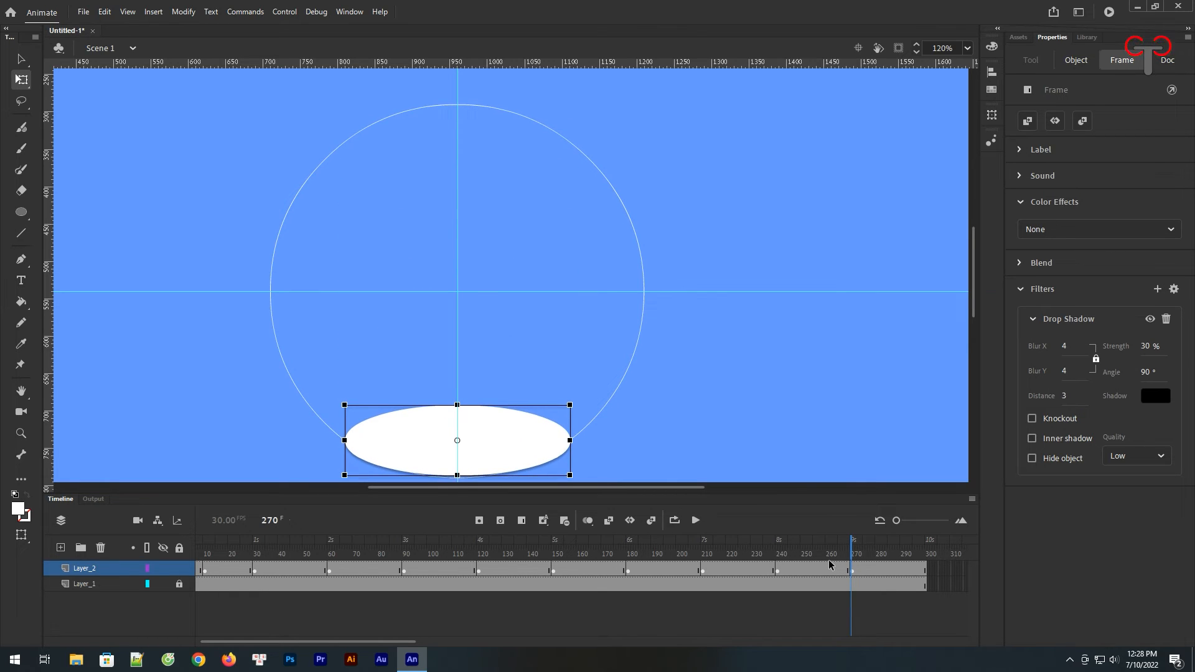
Step: Copy the frame 10 keyframe to frame 290 and move its ellipse down about 465 px to the circle's bottom, ends on the outline
left_click(205, 570)
left_click(205, 572)
left_click(203, 570)
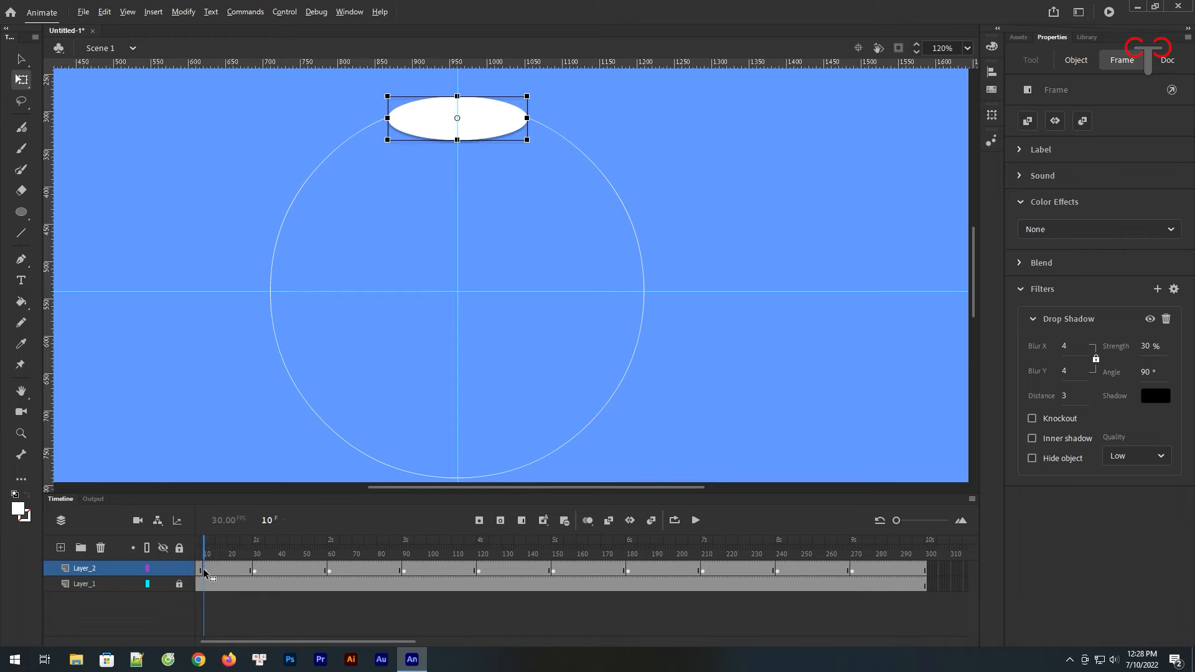
left_click(901, 564)
key("shift+Down")
key("shift+Down")
key("shift+Down")
key("shift+Down")
key("shift+Down")
key("shift+Down")
key("shift+Down")
key("shift+Down")
key("shift+Down")
key("shift+Down")
key("shift+Down")
key("shift+Down")
key("shift+Down")
key("shift+Down")
key("shift+Down")
key("shift+Down")
key("shift+Down")
key("shift+Down")
key("shift+Down")
key("shift+Down")
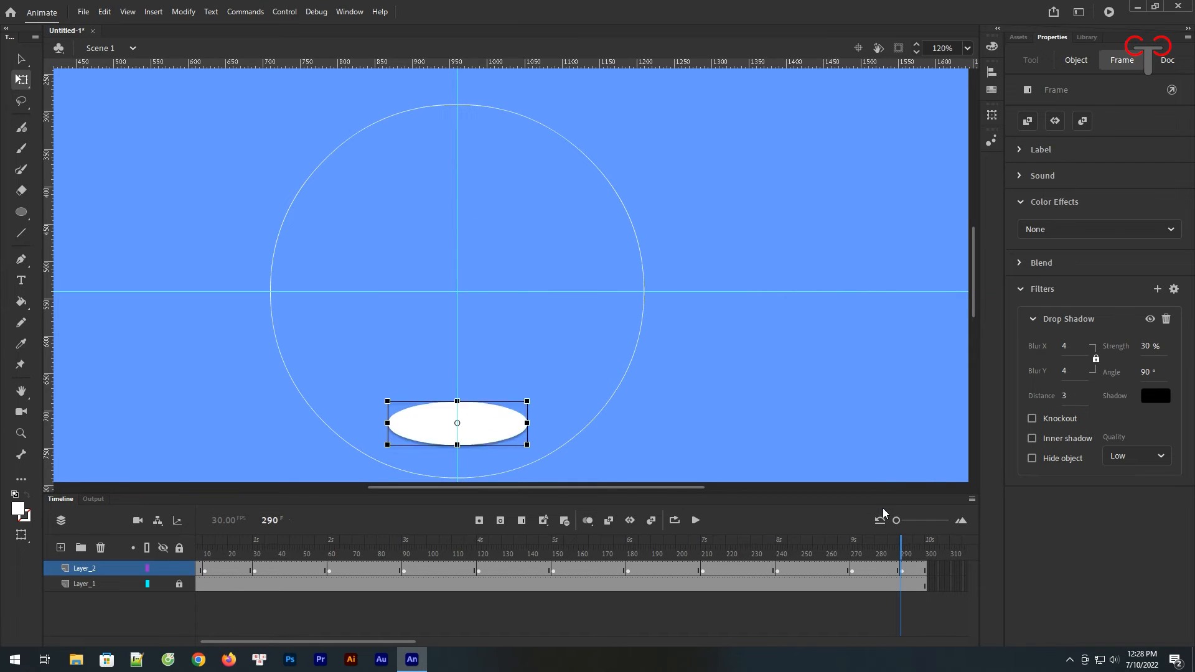
key("shift+Down")
key("shift+Down")
key("shift+Down")
key("shift+Down")
key("shift+Down")
key("Down")
key("Down")
key("Down")
key("Down")
key("Down")
key("Down")
key("Down")
key("Down")
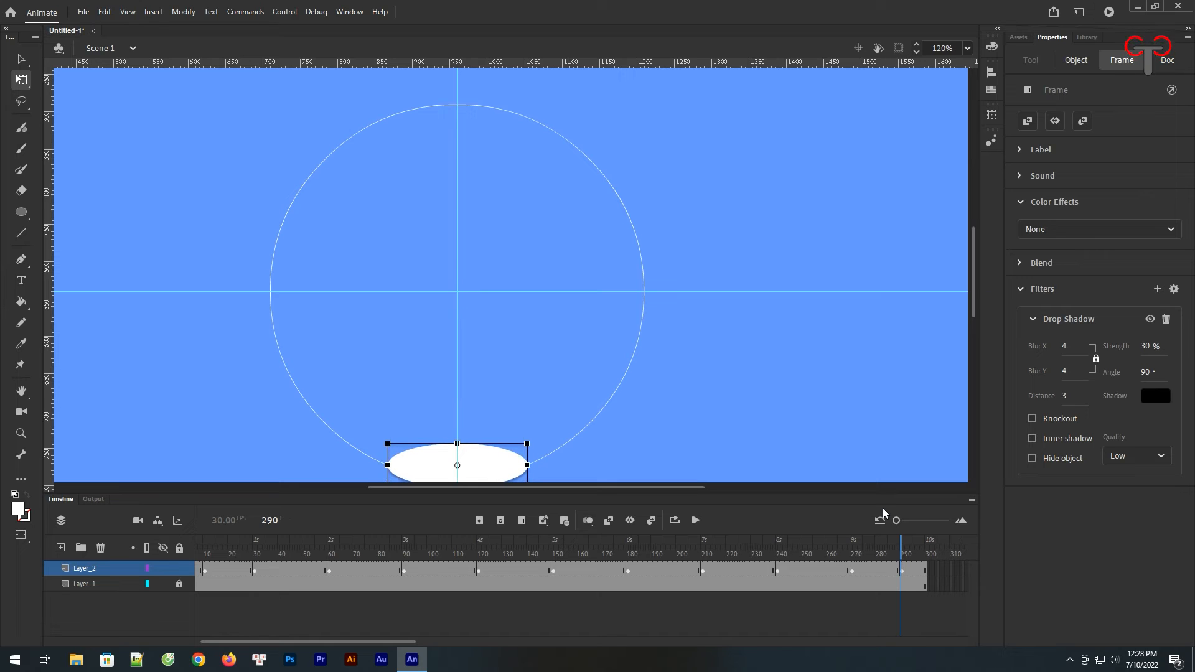
Step: Copy the frame 1 keyframe to frame 300 and move its ellipse down about 480 px to the circle's bottom edge
left_click_drag(376, 642, 351, 641)
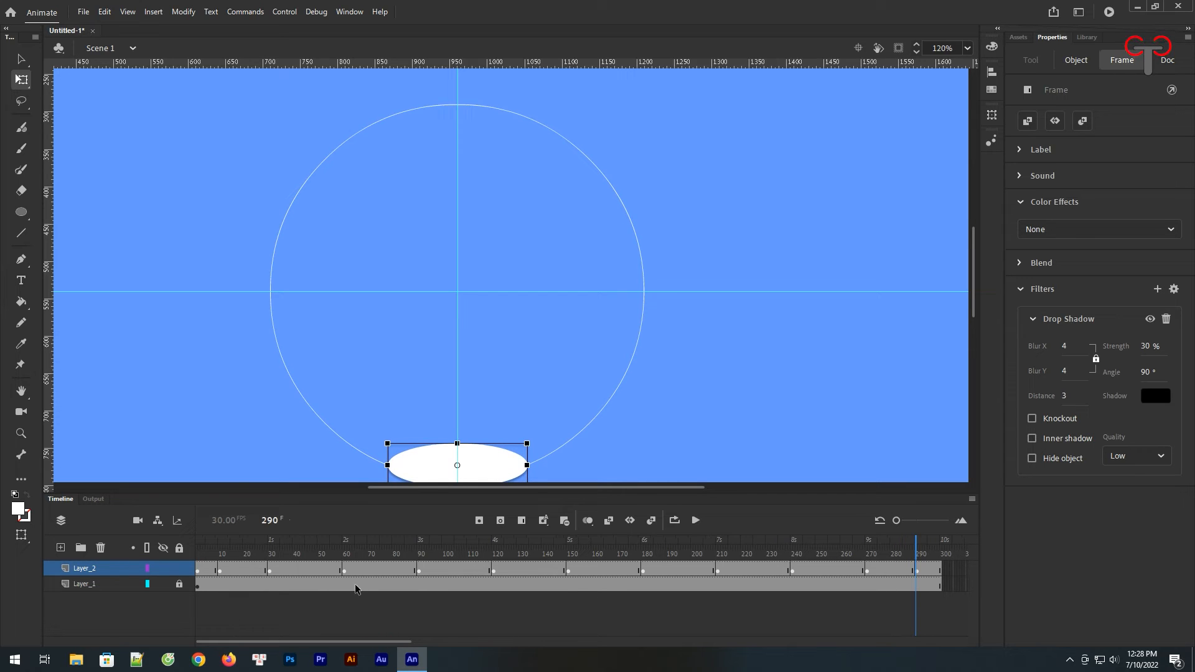
left_click(197, 571)
left_click_drag(197, 570, 692, 570)
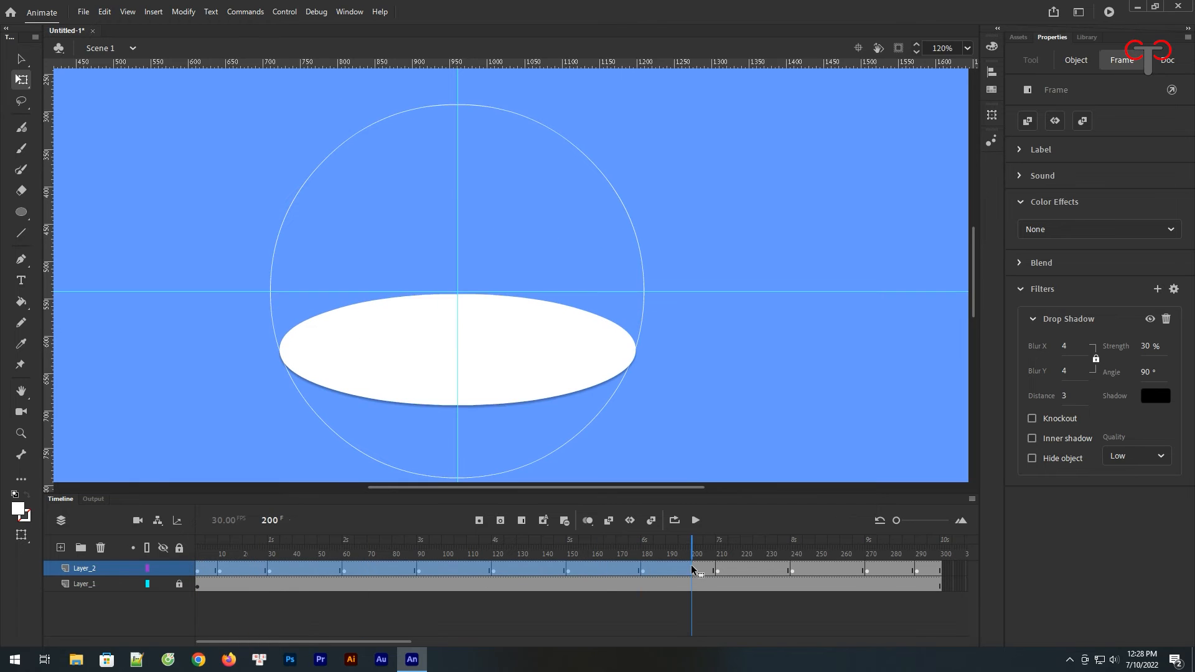
left_click(198, 571)
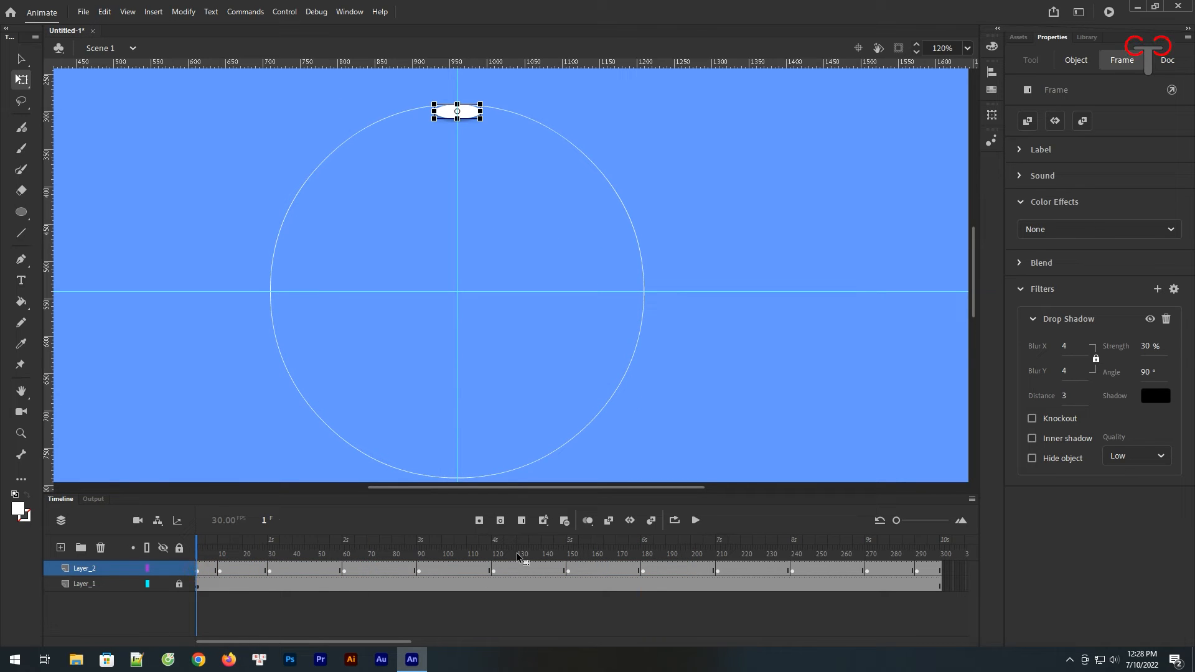
left_click(940, 569)
key("shift+Down")
key("shift+Down")
key("shift+Down")
key("shift+Down")
key("shift+Down")
key("shift+Down")
key("shift+Down")
key("shift+Down")
key("shift+Down")
key("shift+Down")
key("shift+Down")
key("shift+Down")
key("shift+Down")
key("shift+Down")
key("shift+Down")
key("shift+Down")
key("shift+Down")
key("shift+Down")
key("shift+Down")
key("shift+Down")
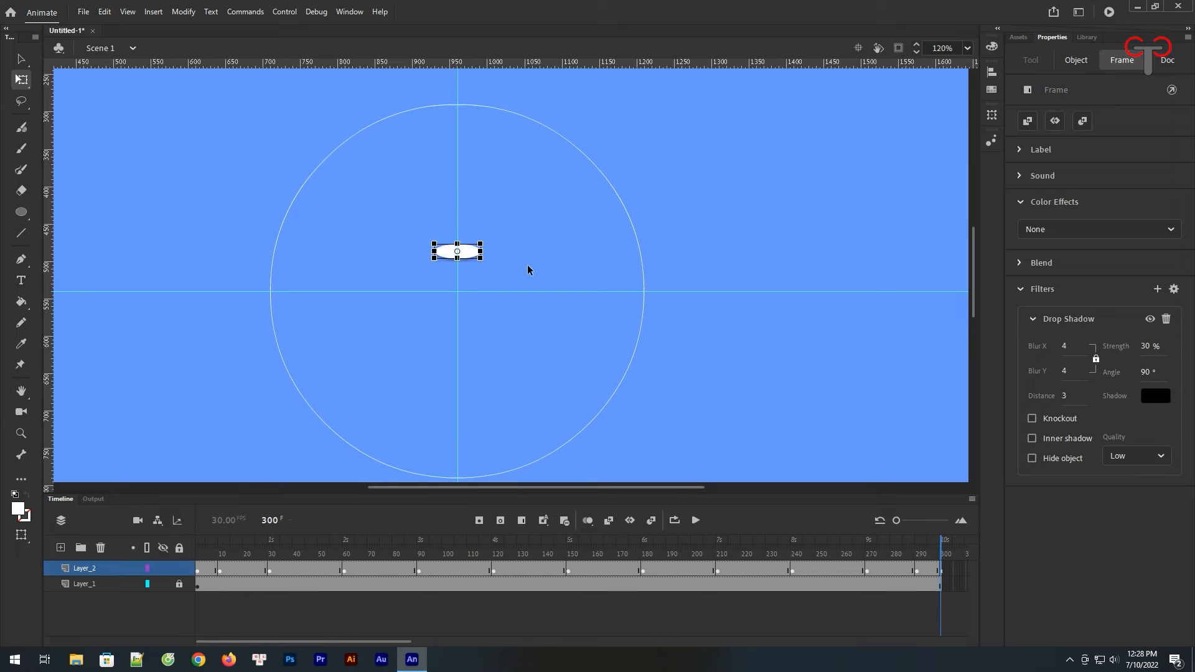
key("shift+Down")
key("shift+Down")
key("shift+Down")
key("shift+Down")
key("shift+Down")
key("shift+Down")
key("shift+Down")
key("shift+Down")
key("shift+Down")
key("shift+Down")
key("shift+Down")
key("shift+Down")
key("shift+Down")
key("shift+Down")
key("shift+Down")
key("shift+Down")
key("shift+Down")
key("shift+Down")
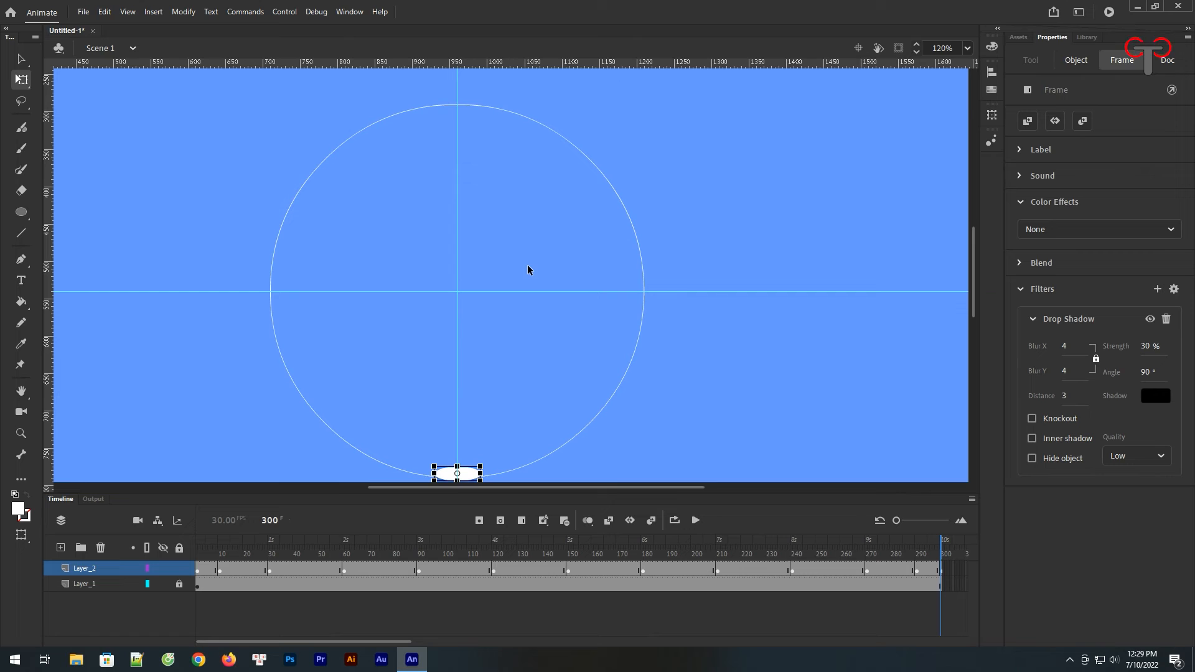
key("Up")
key("Up")
key("Up")
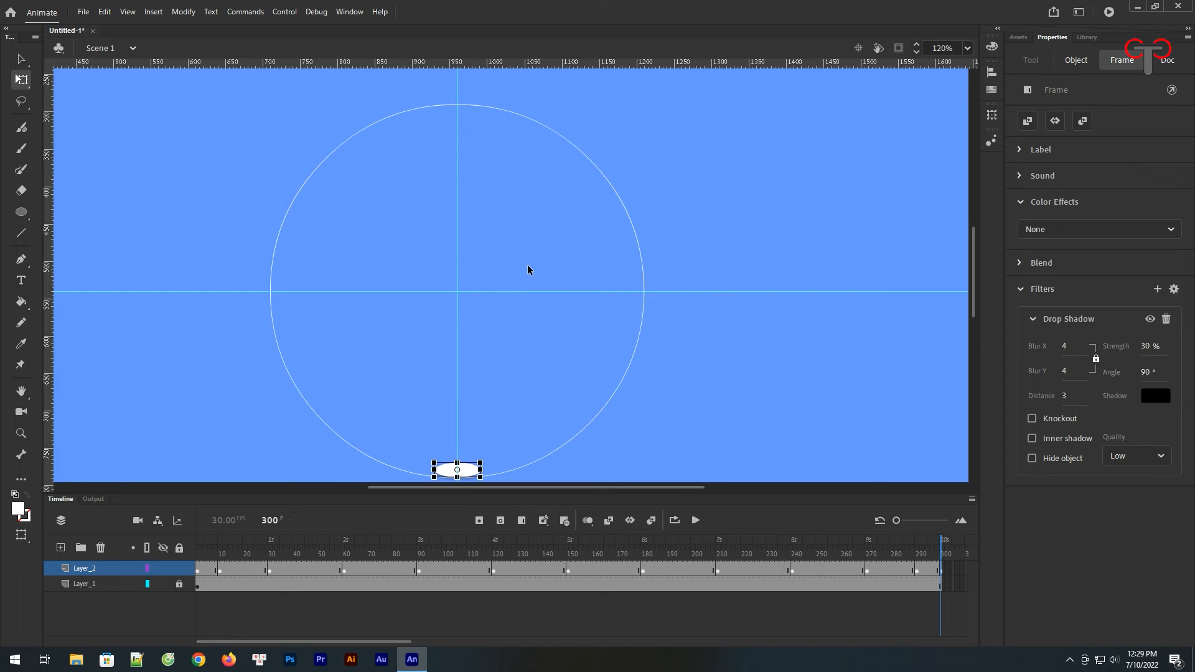
Step: Create shape tweens between all ellipse keyframes on Layer_2, from frame 1 to frame 300
left_click_drag(209, 573, 932, 568)
right_click(813, 571)
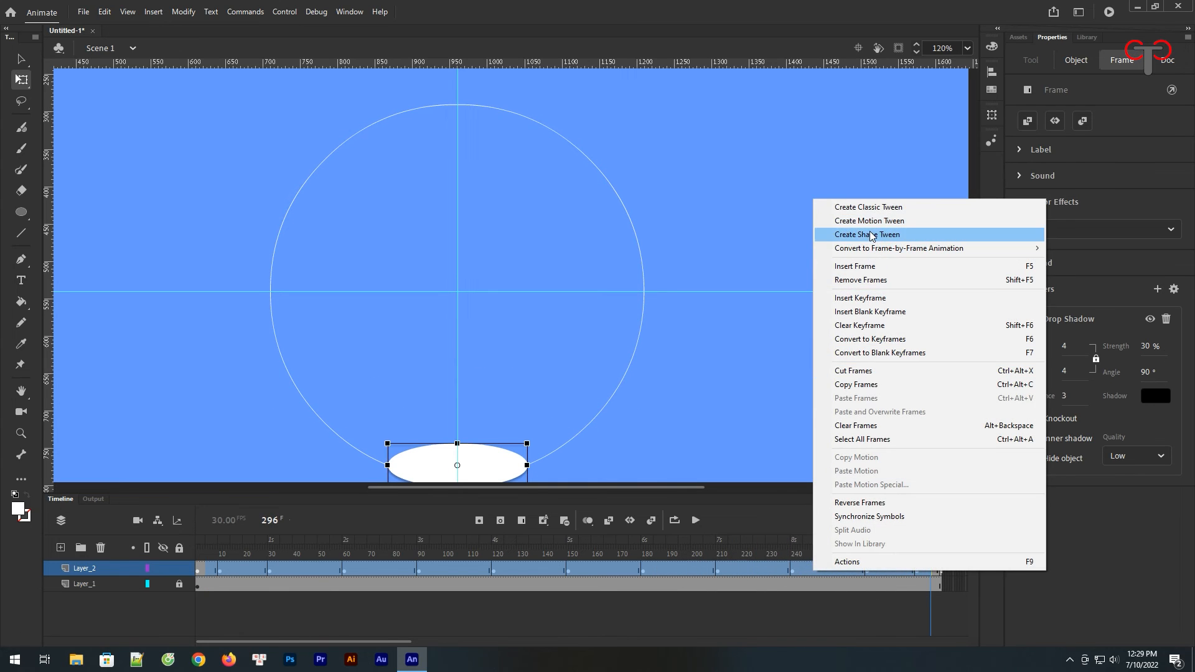
left_click(871, 236)
mouse_move(928, 547)
left_mouse_down()
mouse_move(198, 548)
mouse_move(943, 539)
left_mouse_up()
Step: Delete Layer_1, which holds the guide circle outline
left_click_drag(532, 373, 623, 350)
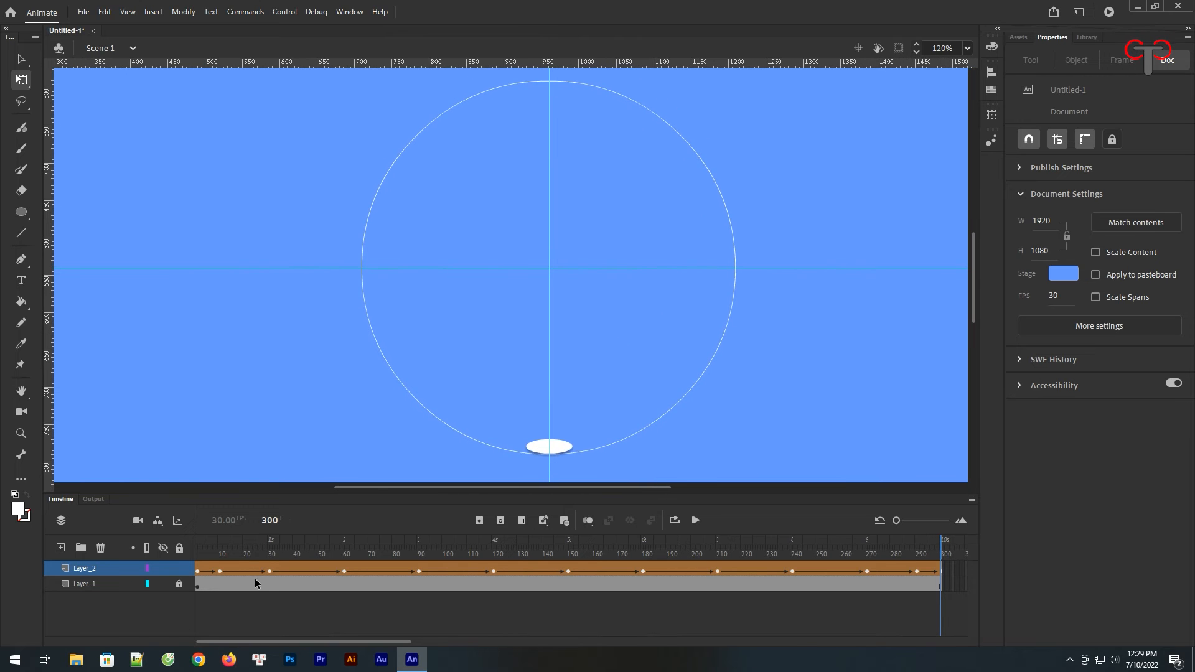
left_click(110, 584)
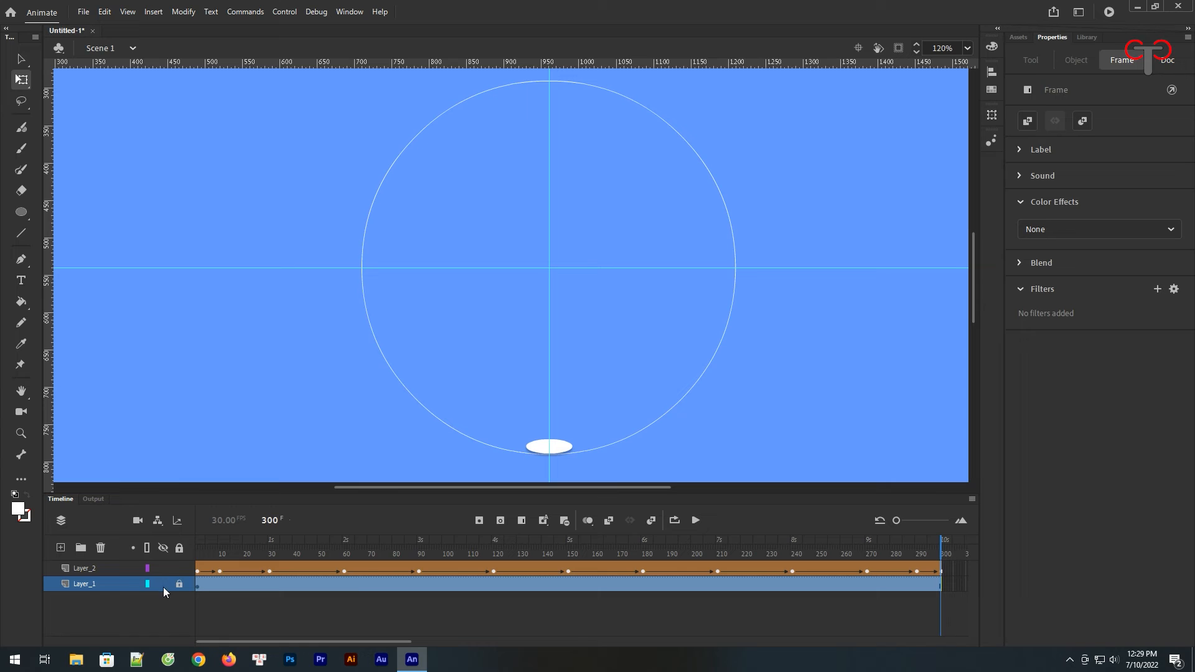
left_click(100, 548)
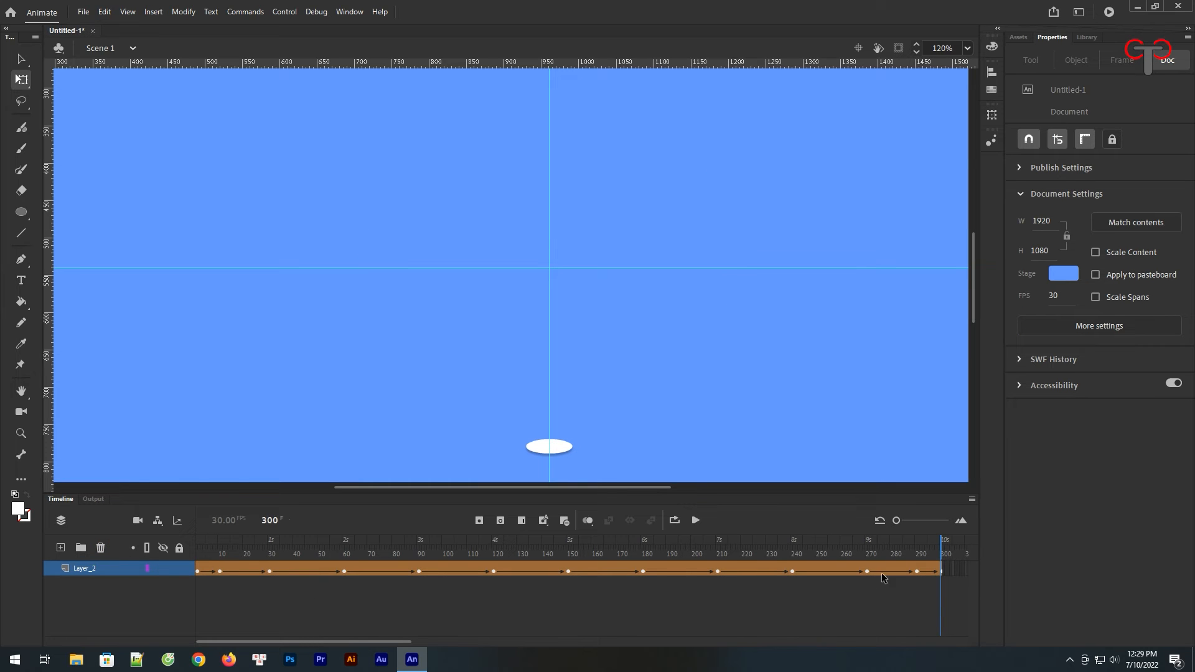
Step: Convert Layer_2 with its tweened ellipse into a graphic symbol named Symbol 1
left_click_drag(941, 553, 221, 551)
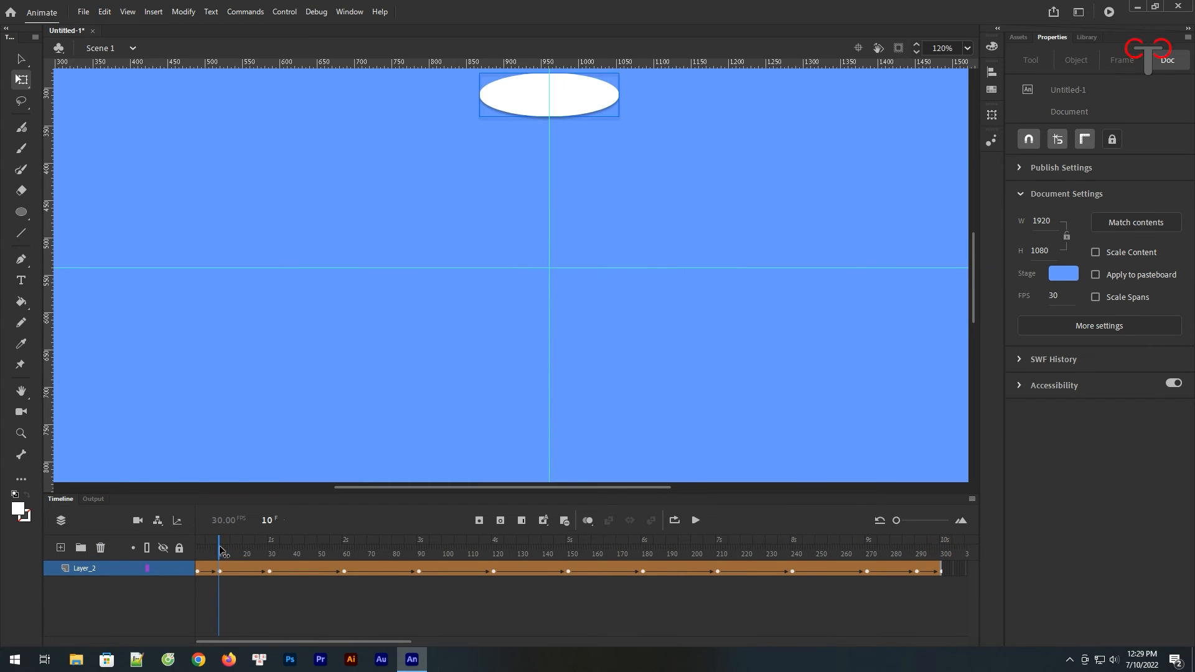
right_click(88, 572)
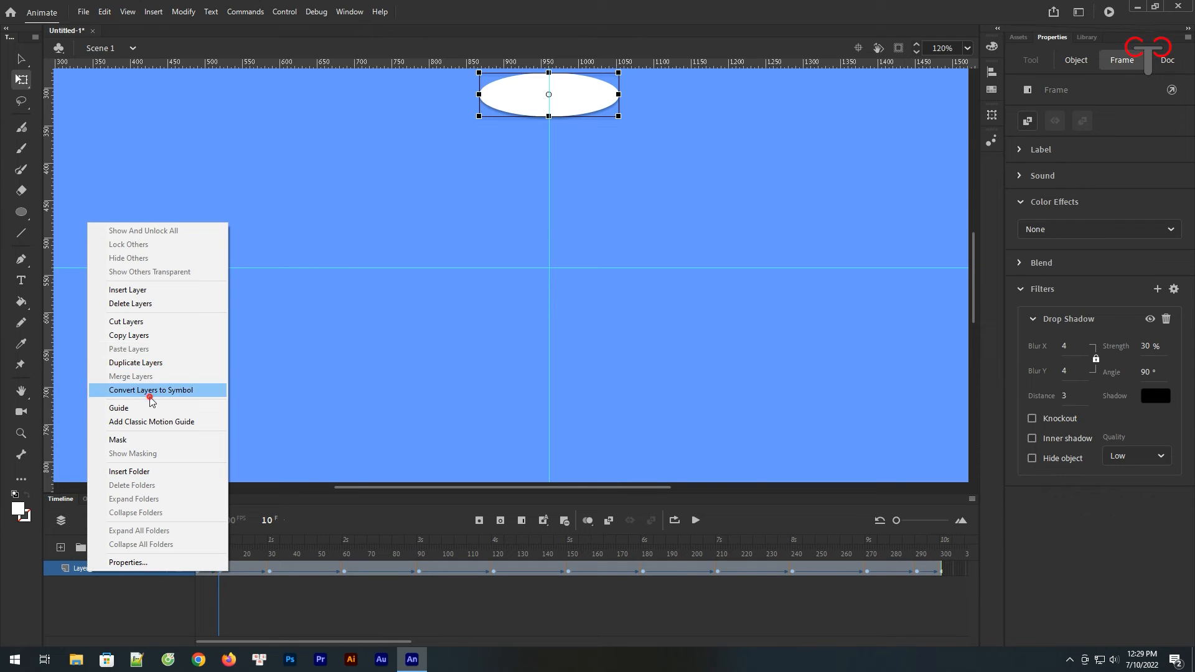
left_click(150, 390)
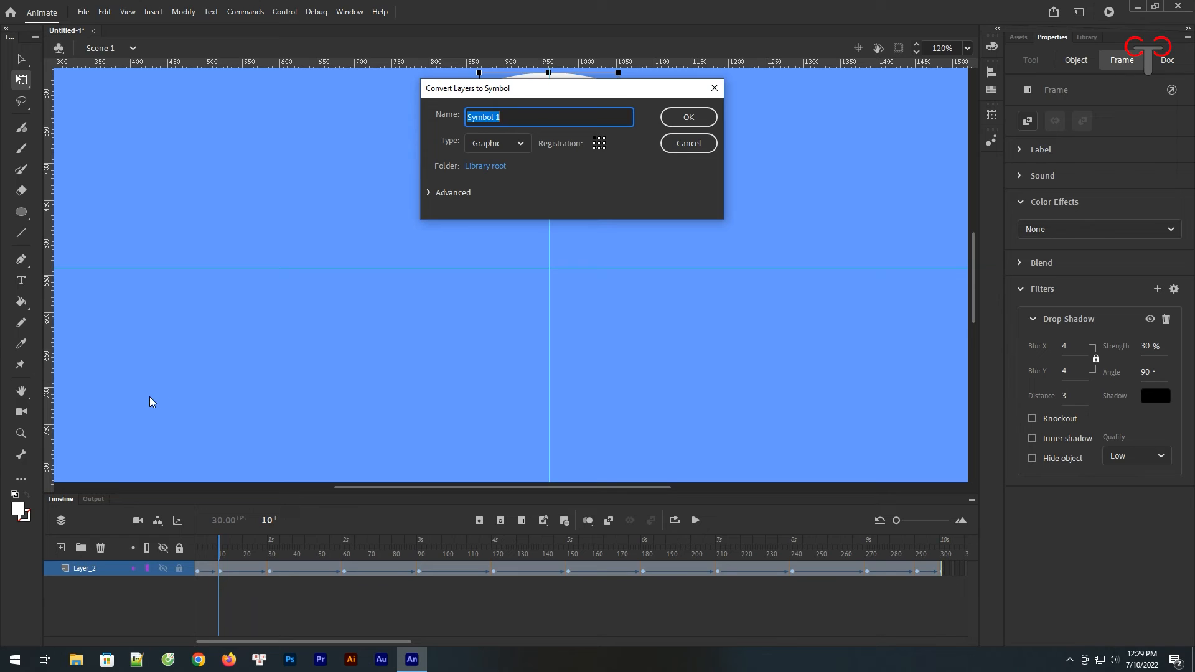
left_click(702, 117)
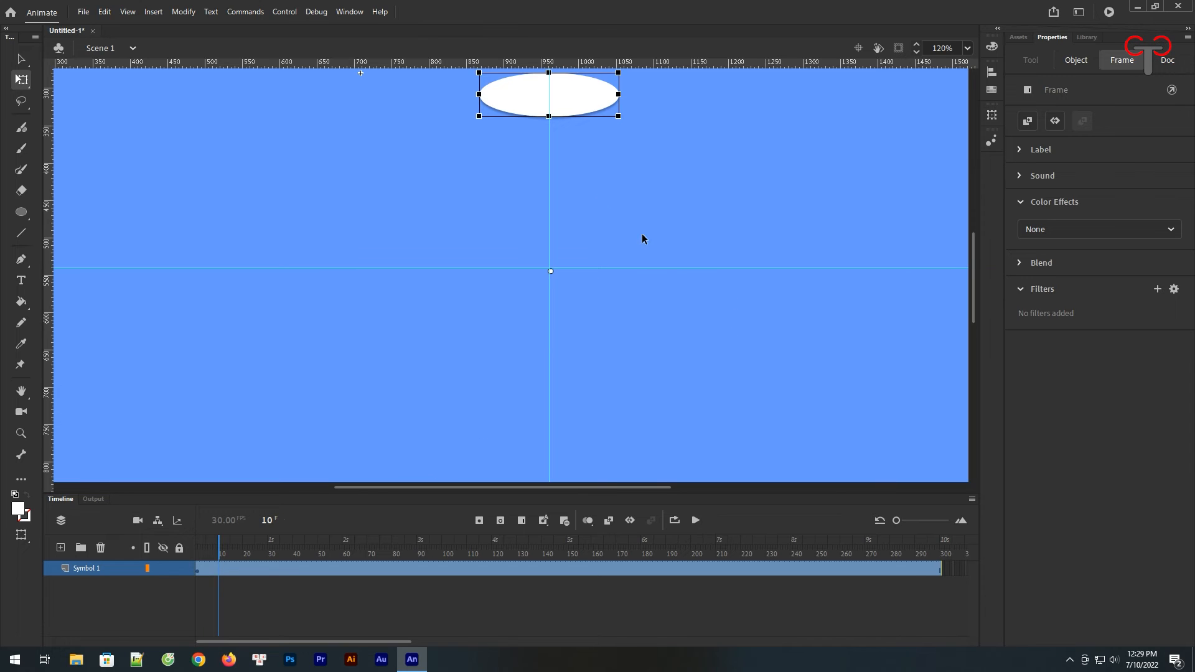
Step: Enlarge the timeline area and duplicate the Symbol 1 layer
key("ctrl+minus")
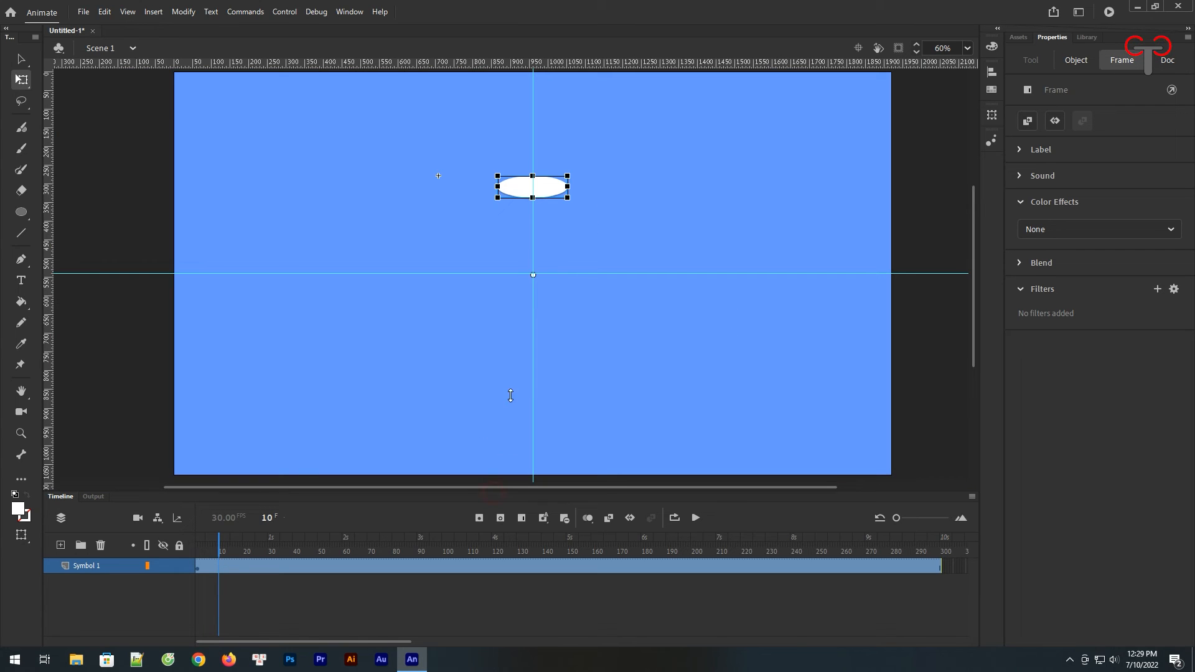
left_click_drag(506, 420, 515, 349)
left_click(558, 226)
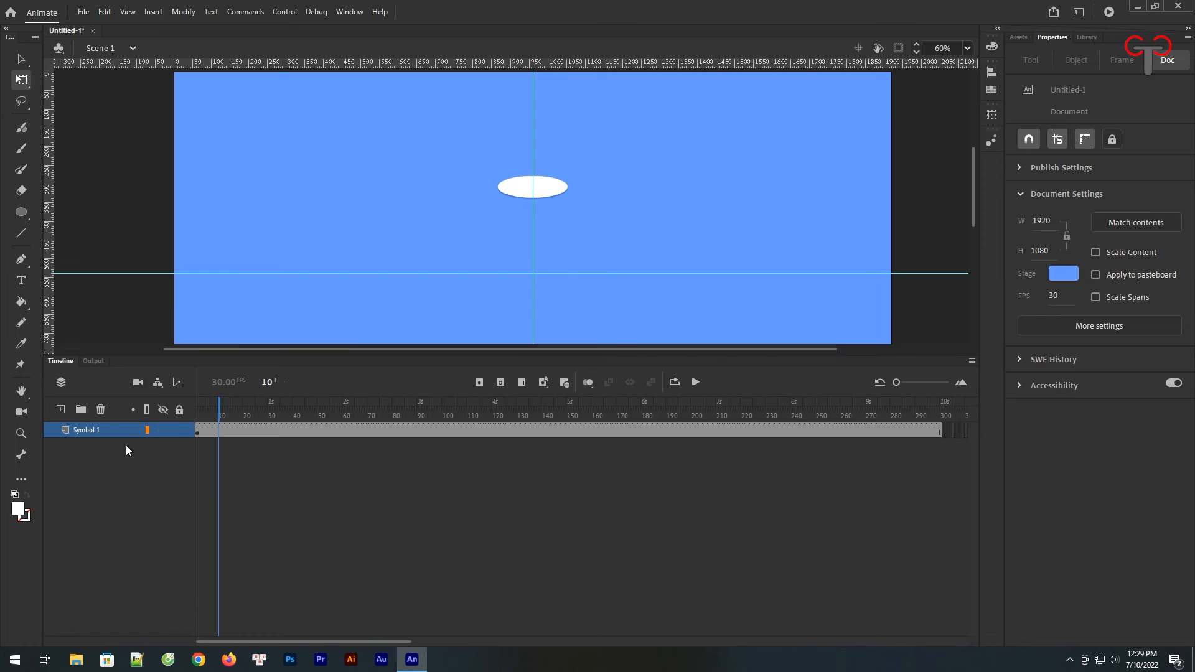
right_click(97, 431)
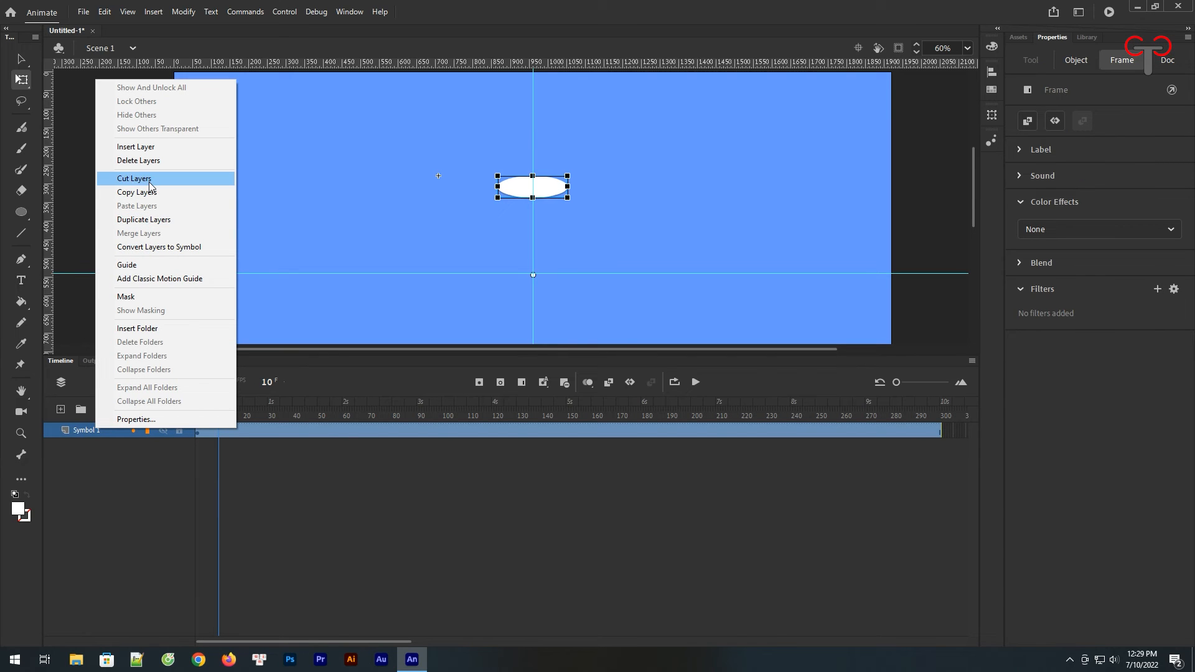
left_click(150, 220)
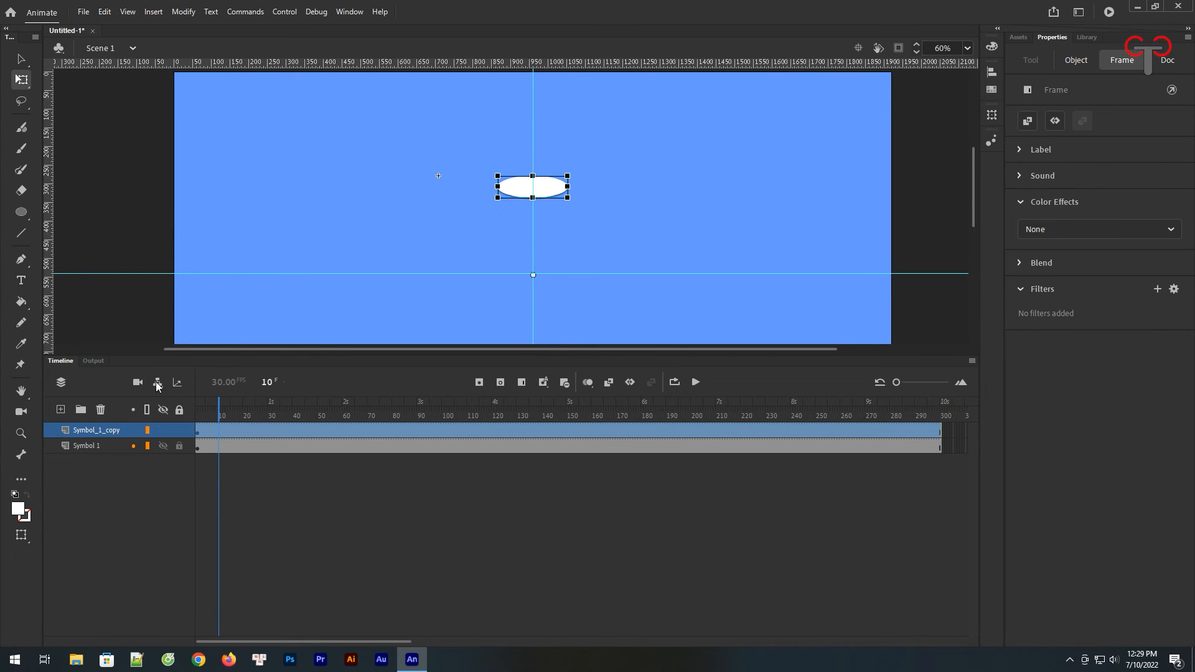
Step: Duplicate both symbol layers together to make four layers
left_click(108, 447)
left_click(109, 430, "shift")
right_click(109, 434)
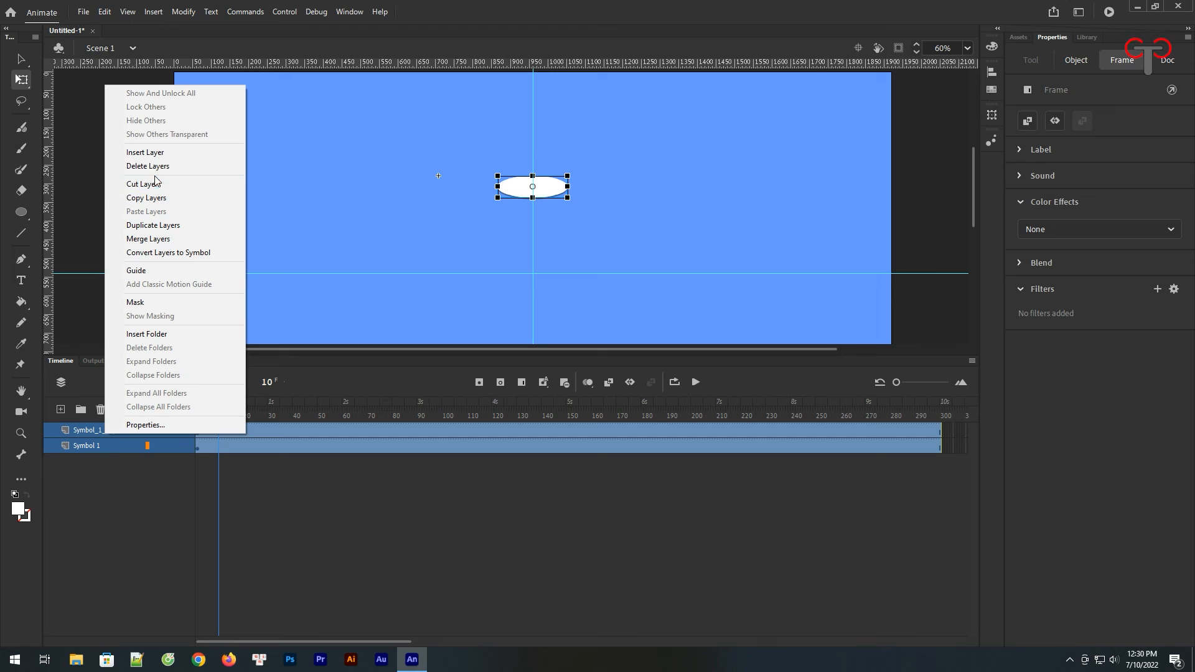
left_click(156, 226)
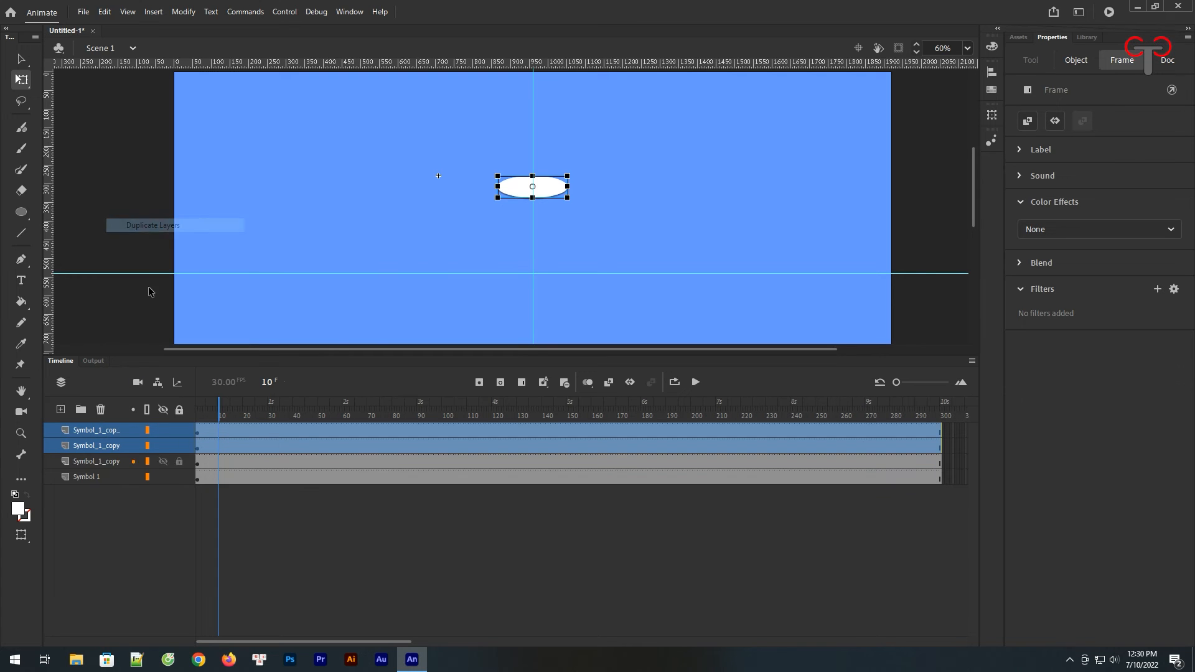
Step: Duplicate the set of four layers twice to make twelve, and move the Symbol 1 layer to the top of the stack
left_click(110, 477)
left_click(107, 431, "shift")
right_click(107, 431)
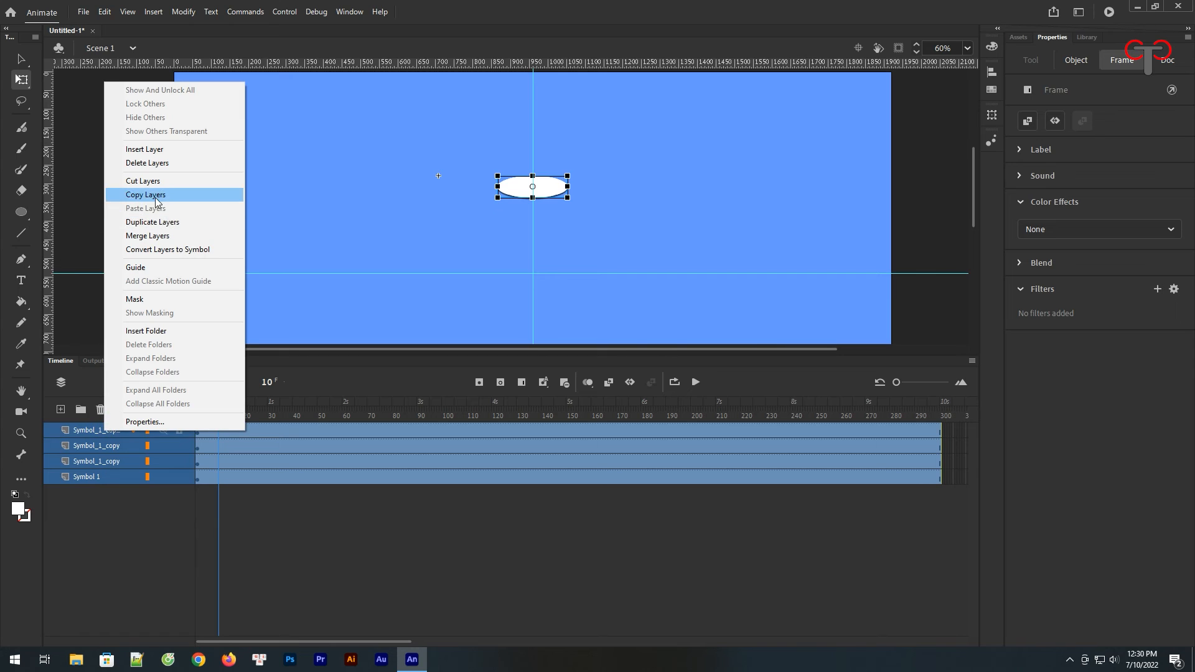
left_click(162, 226)
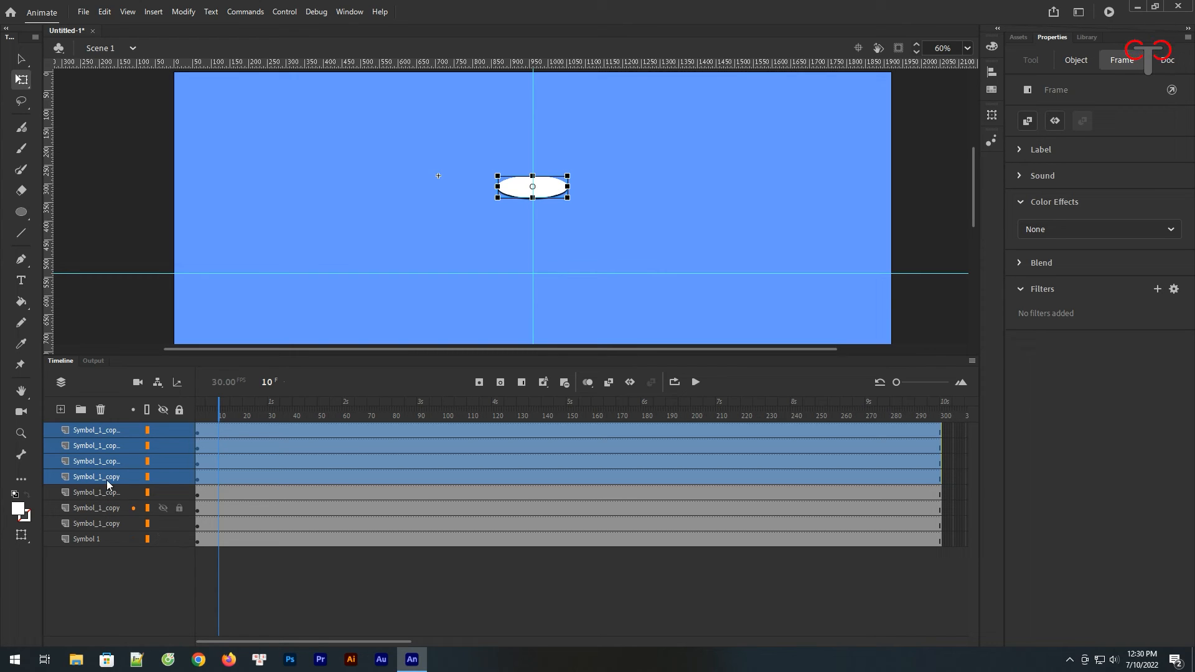
right_click(105, 450)
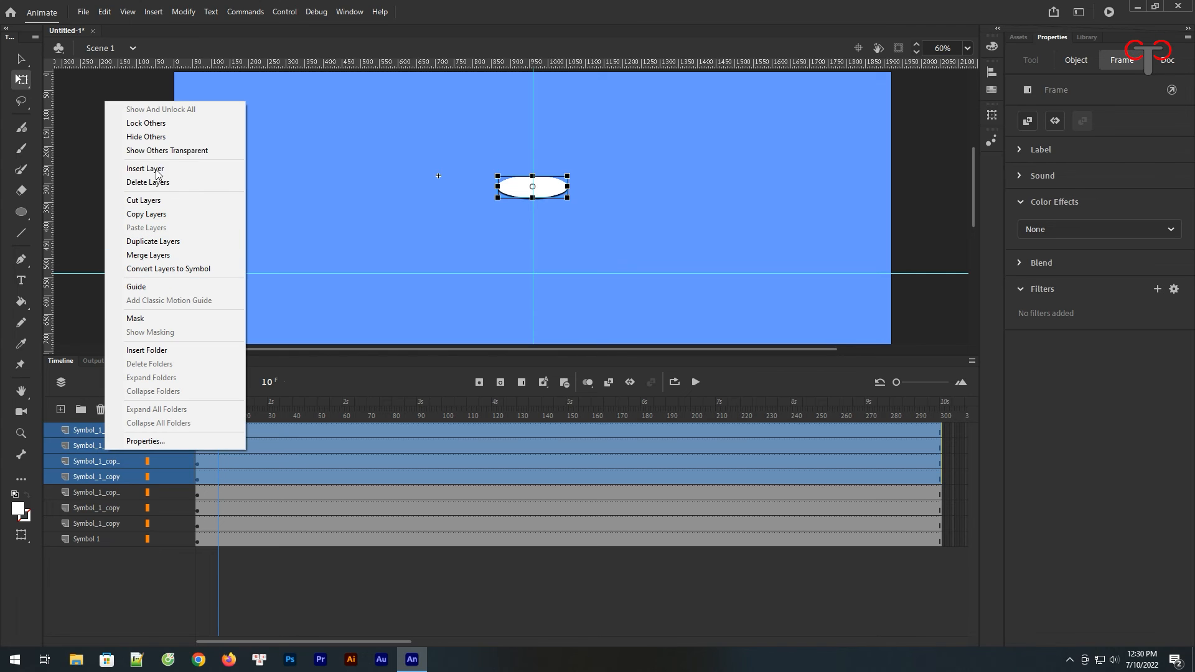
left_click(167, 242)
left_click(98, 601)
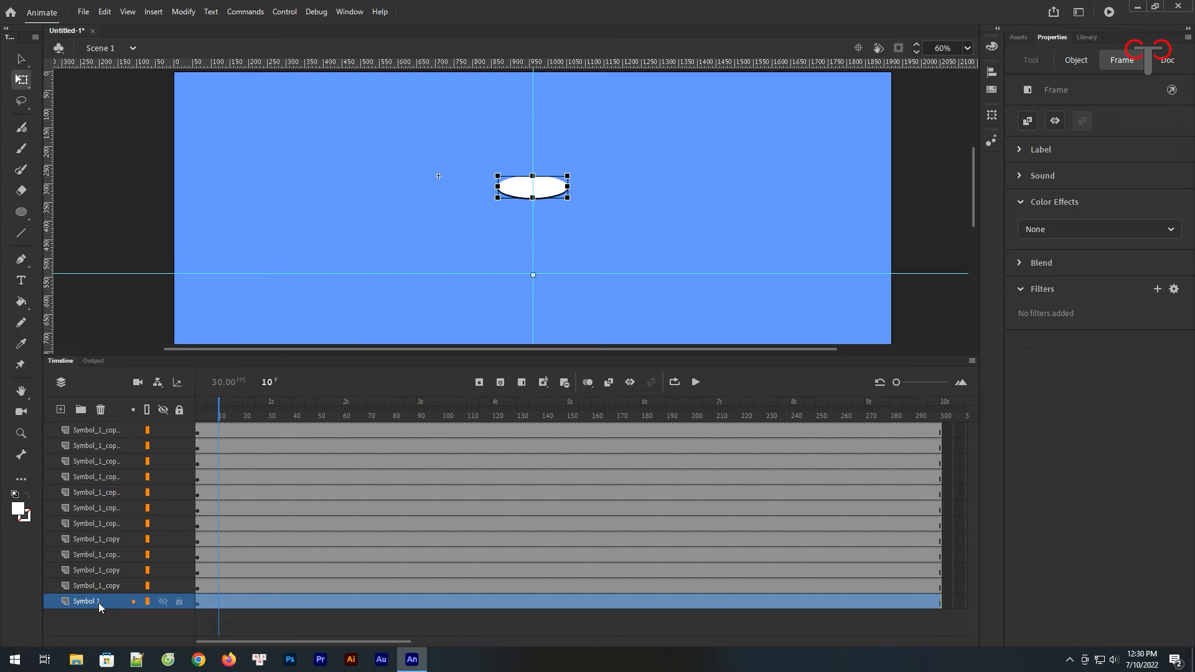
left_click_drag(100, 599, 109, 426)
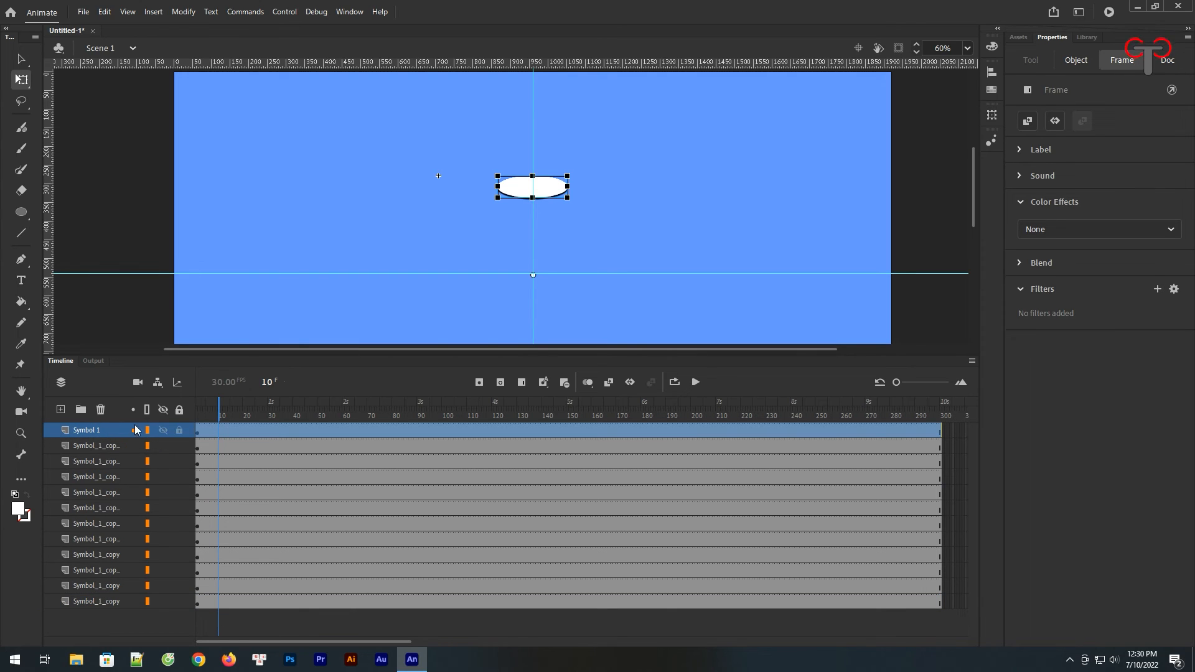
Step: Give the symbol instance on the layer directly below Symbol 1 a later first frame for looping
left_click(98, 448)
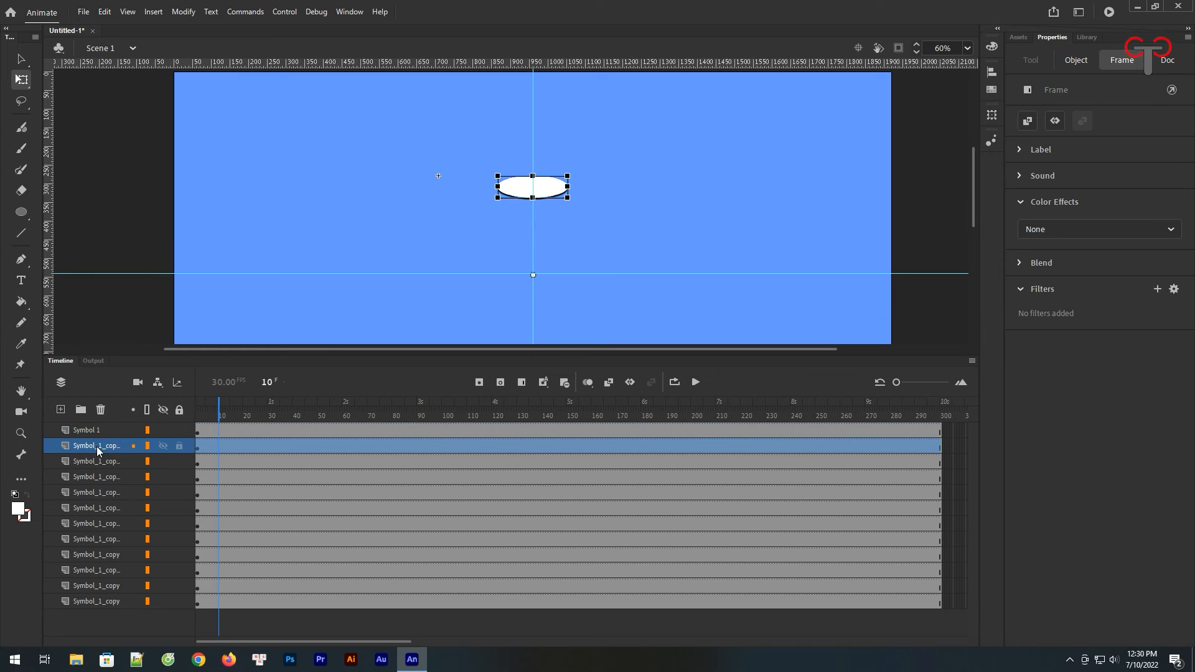
double_click(98, 448)
key("Return")
left_click(95, 461)
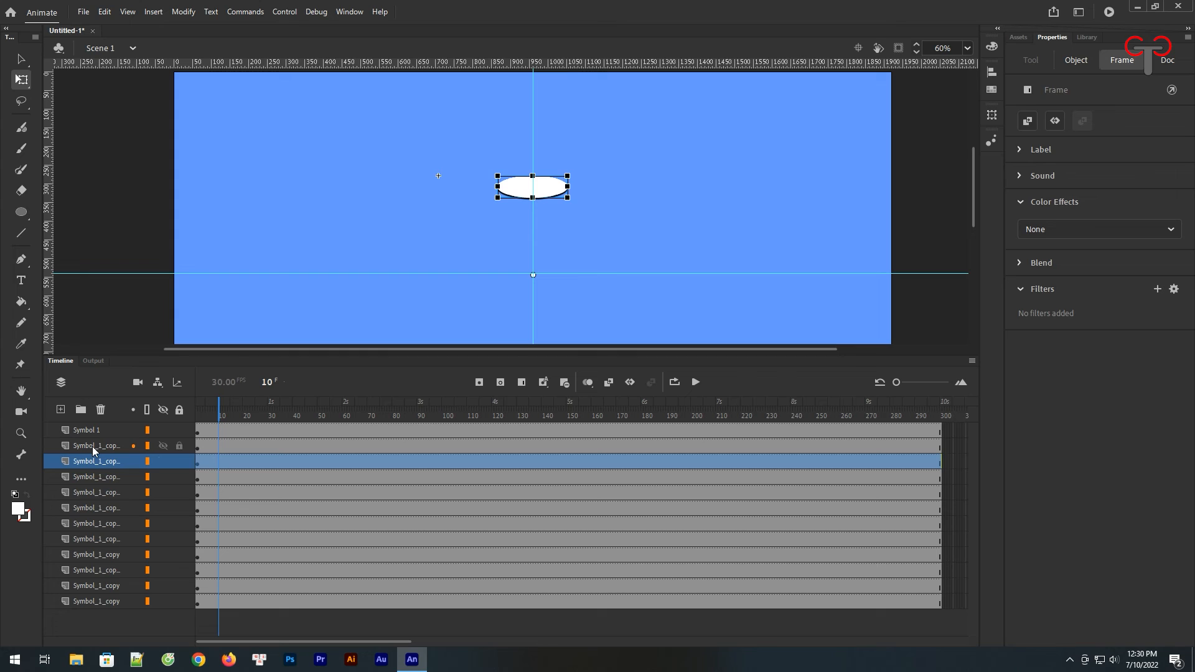
left_click(94, 446)
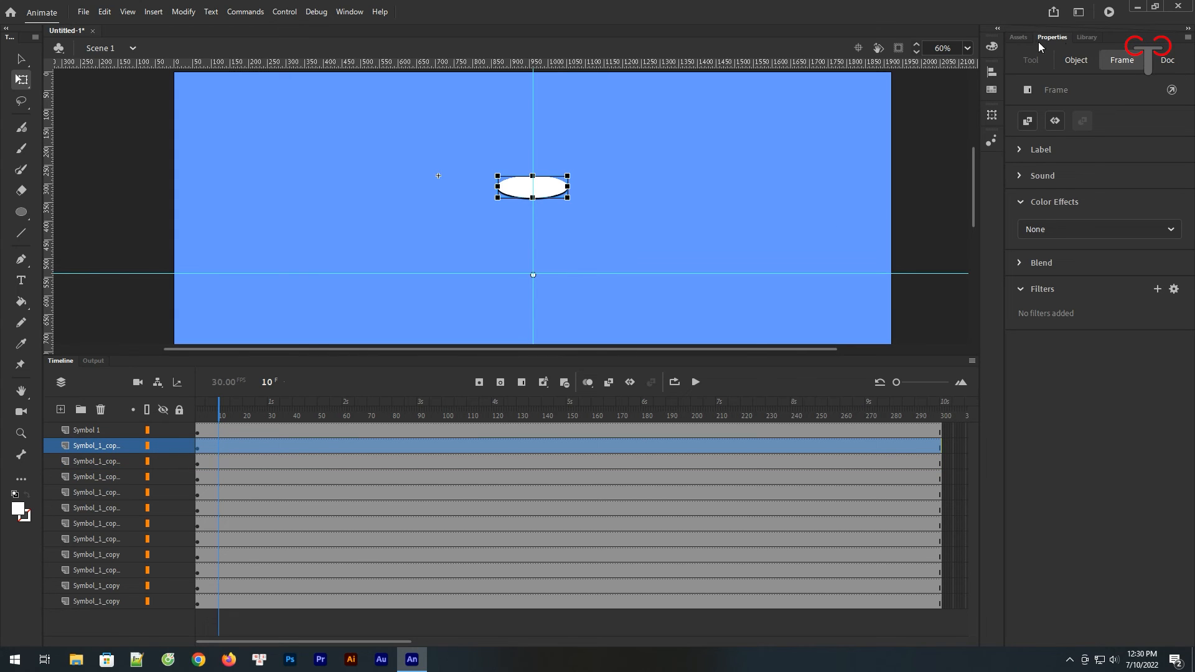
left_click(1077, 59)
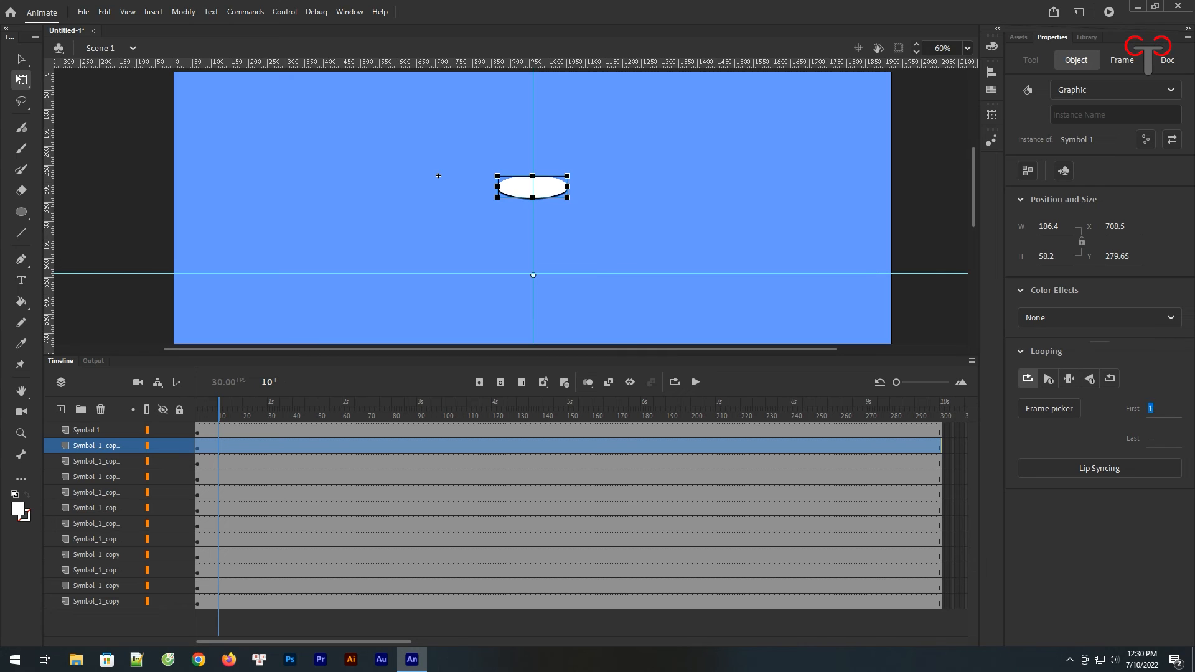
Step: Set the looping first frame to 20 for the symbol instance on the third layer of the stack
left_click(340, 469)
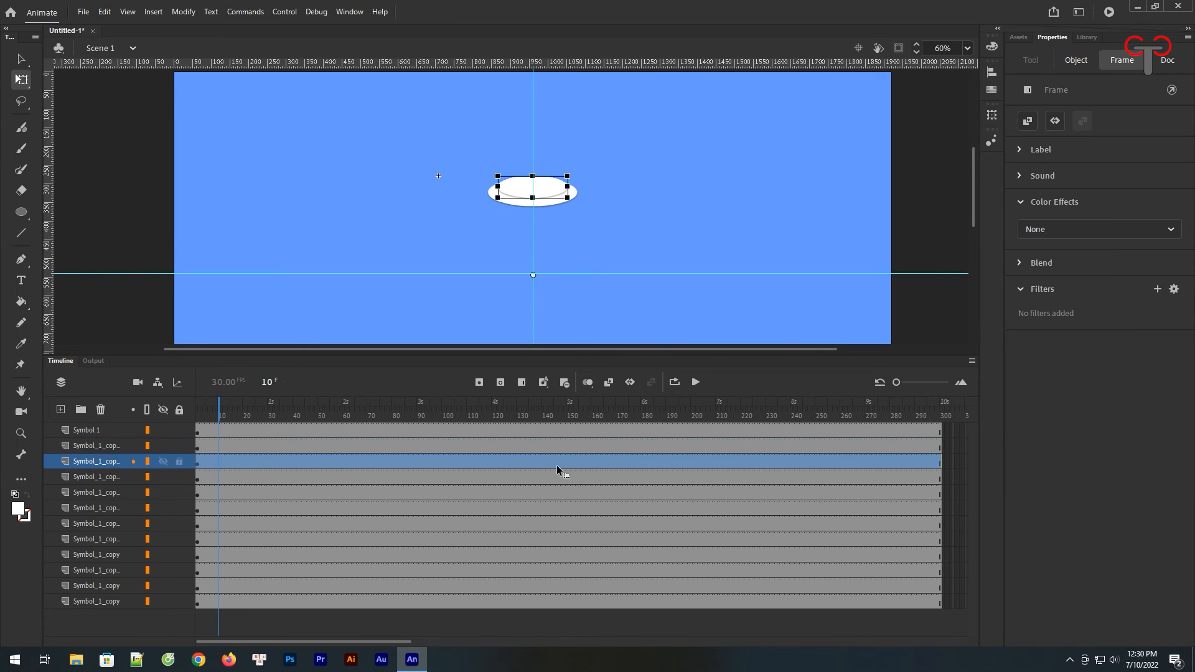
left_click(1077, 60)
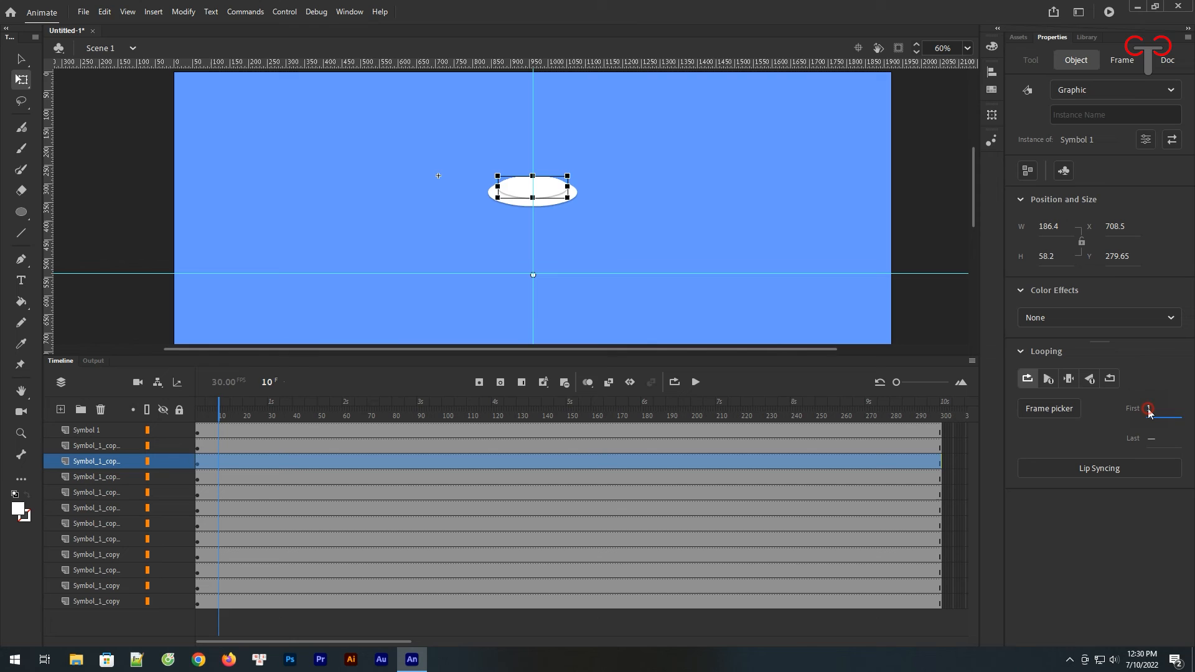
type("20")
key("Return")
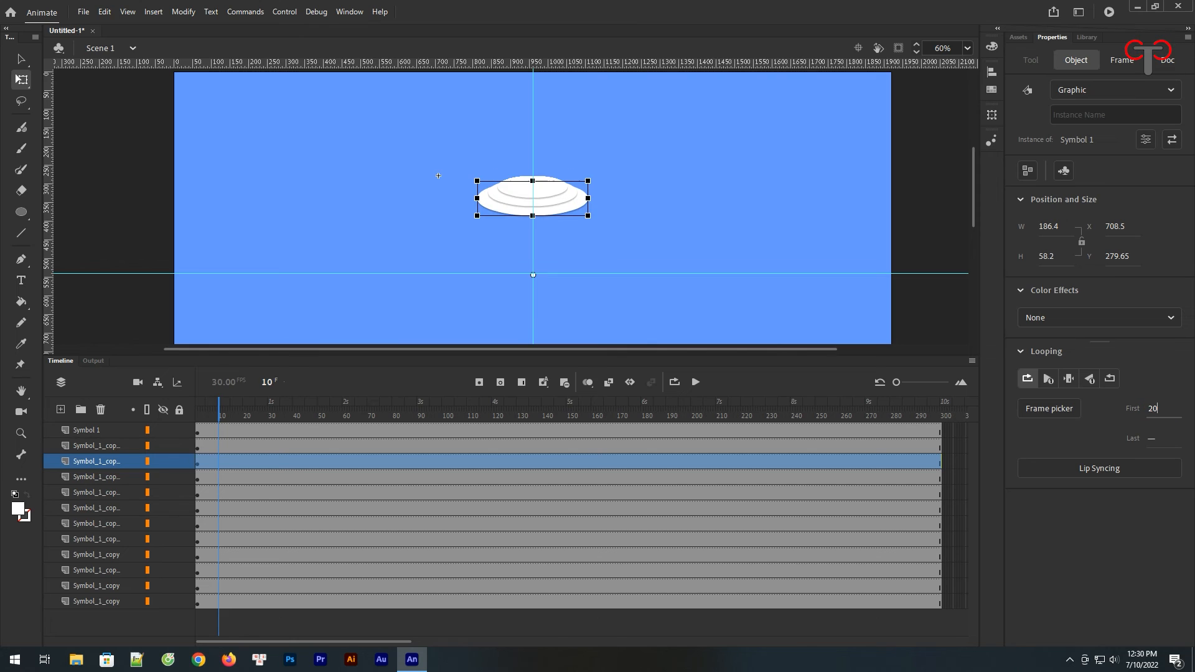
Step: Set the looping first frame to 30 for the symbol instance on the fourth layer of the stack
left_click(106, 480)
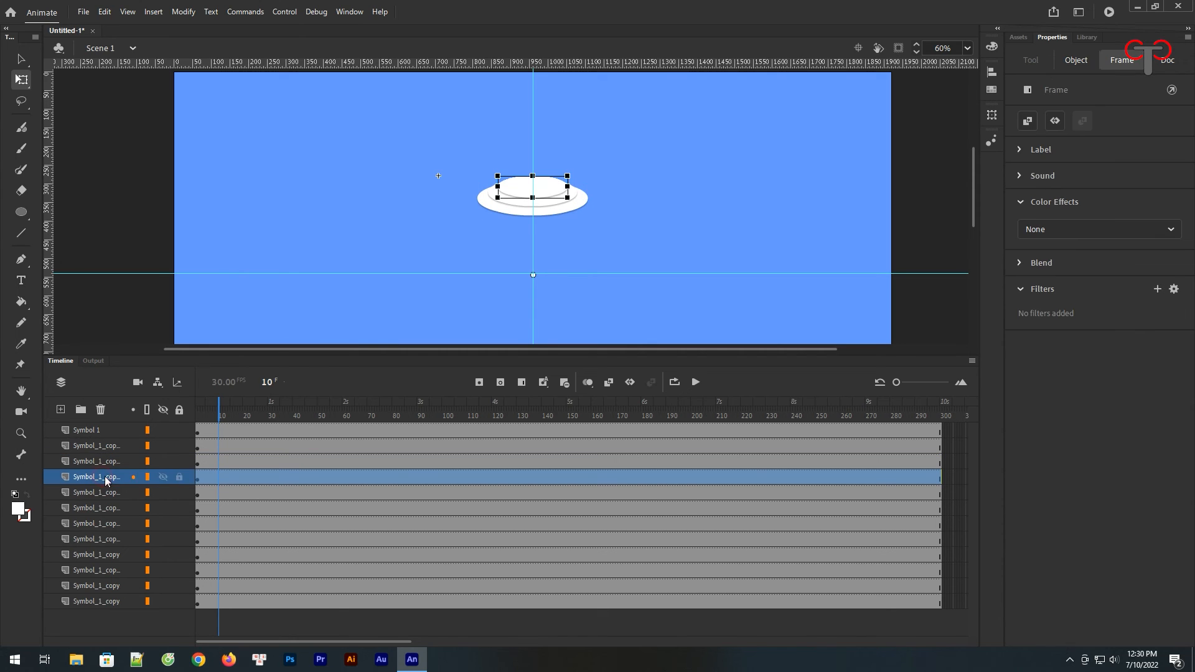
left_click(1077, 60)
type("30")
key("Return")
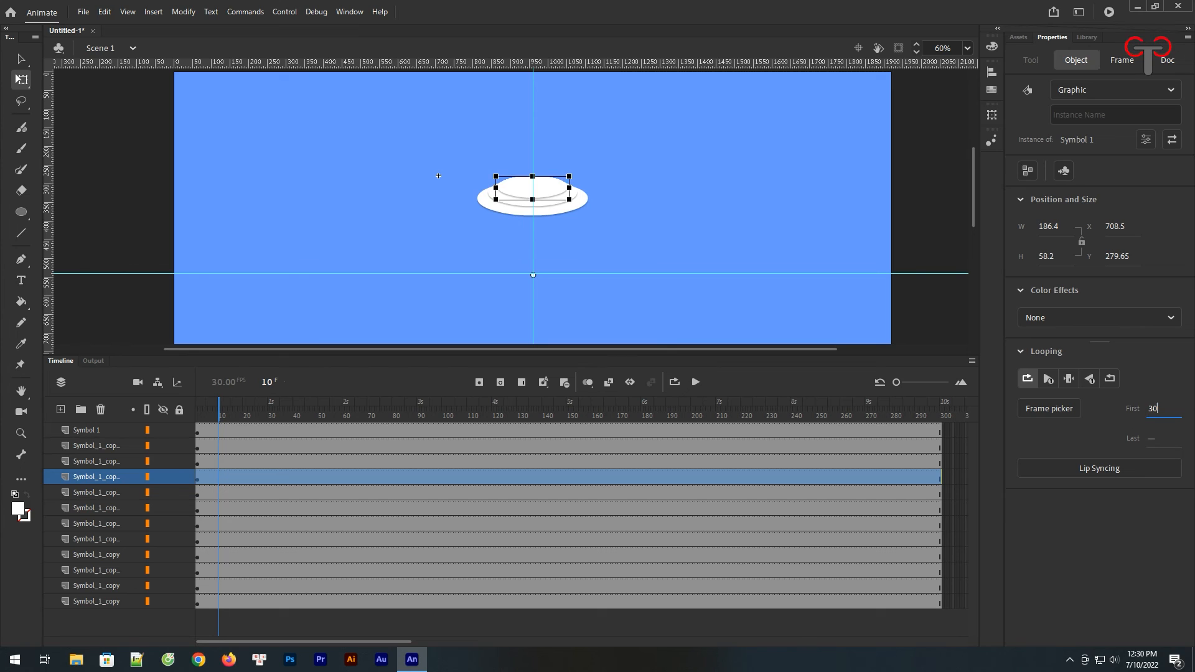
Step: Set the looping first frame to 40 for the symbol instance on the fifth layer of the stack
left_click(116, 495)
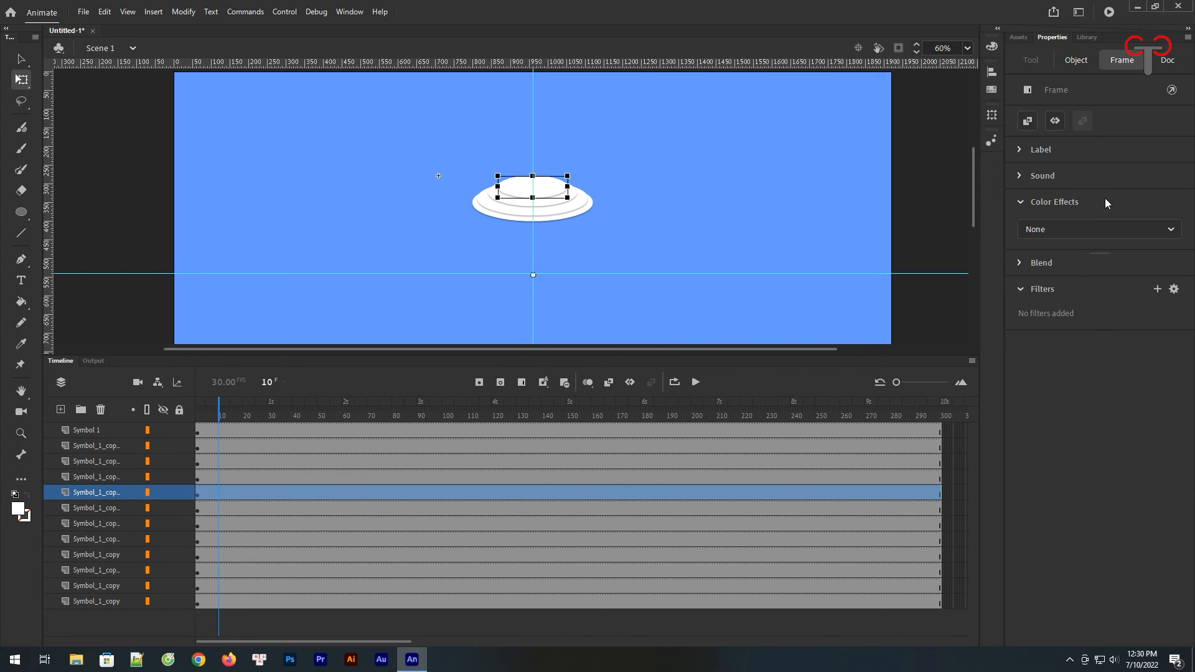
left_click(1077, 60)
left_click(1157, 408)
type("40")
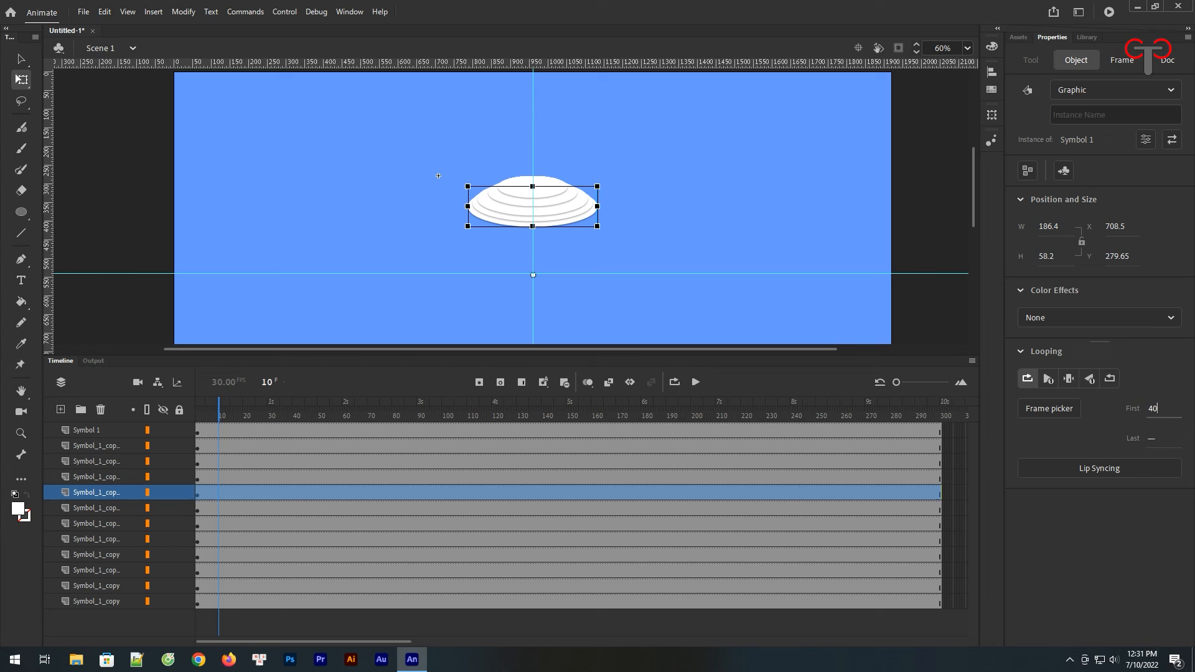
Step: Set the looping first frame to 50 for the symbol instance on the sixth layer of the stack
left_click(111, 508)
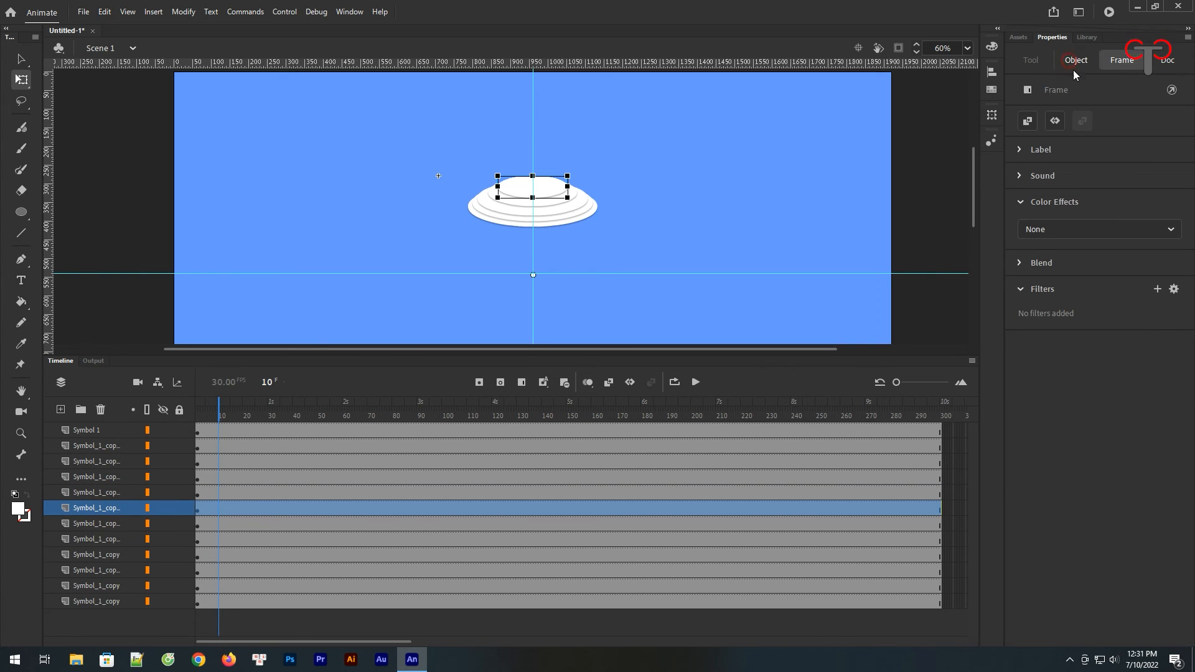
left_click(1077, 60)
left_click(1150, 408)
type("40")
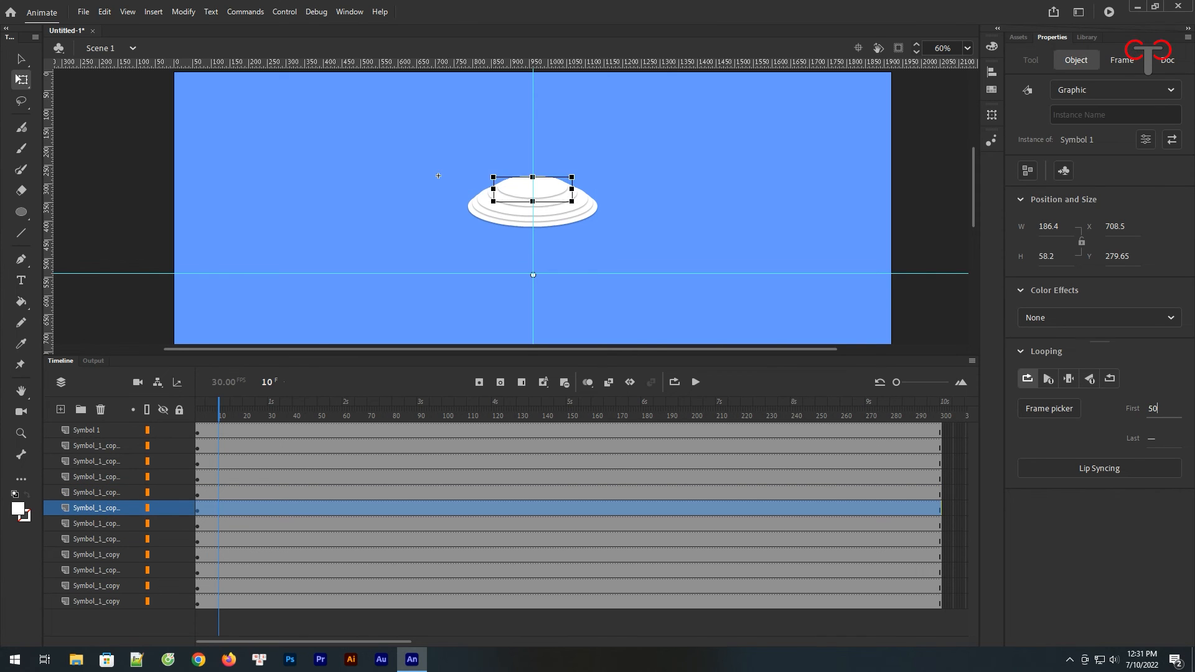
key("Return")
Step: Set the looping first frame to 60 for the symbol instance on the seventh layer of the stack
left_click(94, 524)
left_click(1076, 60)
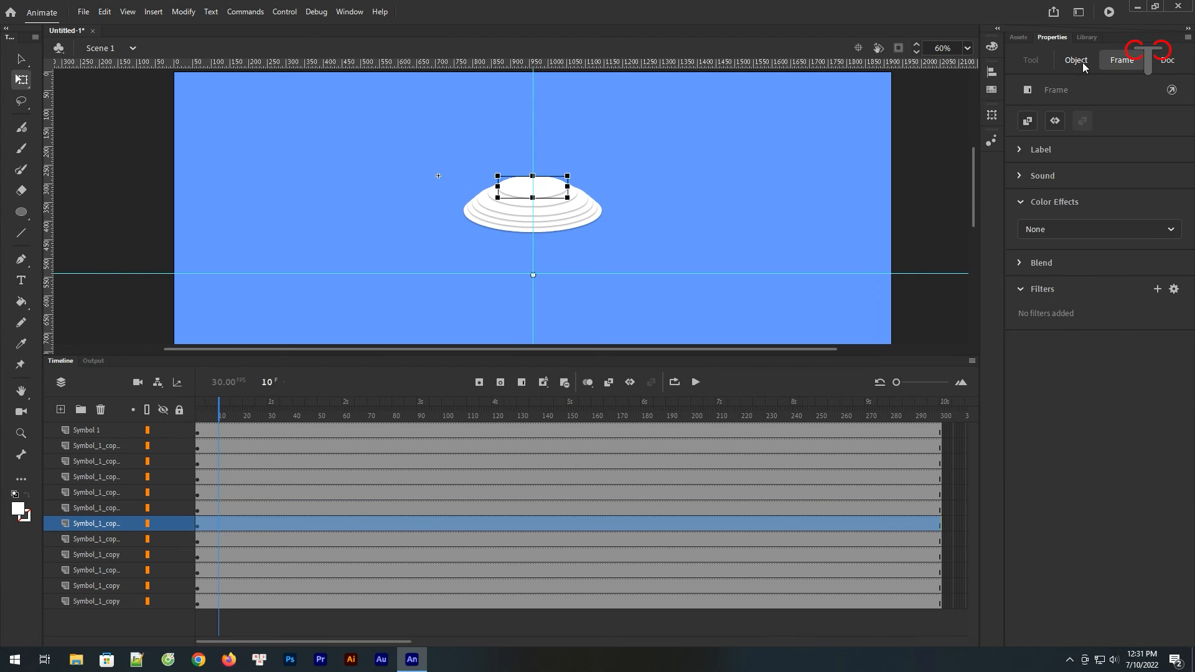
left_click(1152, 409)
type("60")
key("Return")
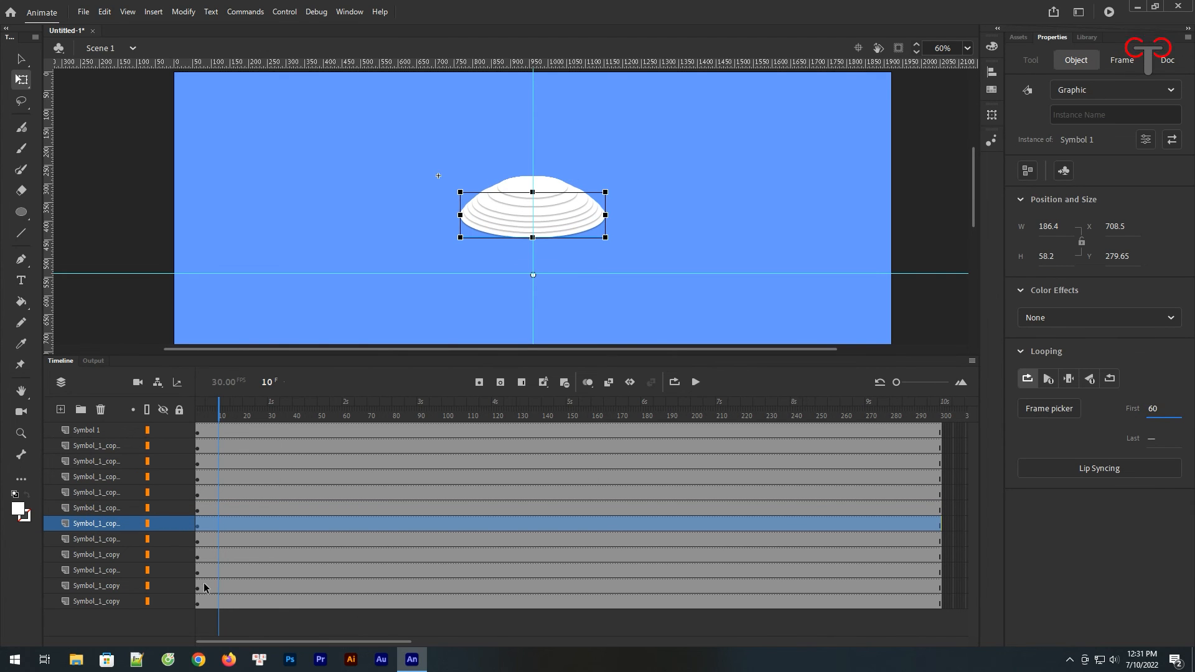
Step: Set the looping first frame to 70 for the symbol instance on the eighth layer of the stack
left_click(110, 539)
left_click(1077, 66)
left_click(1152, 409)
type("70")
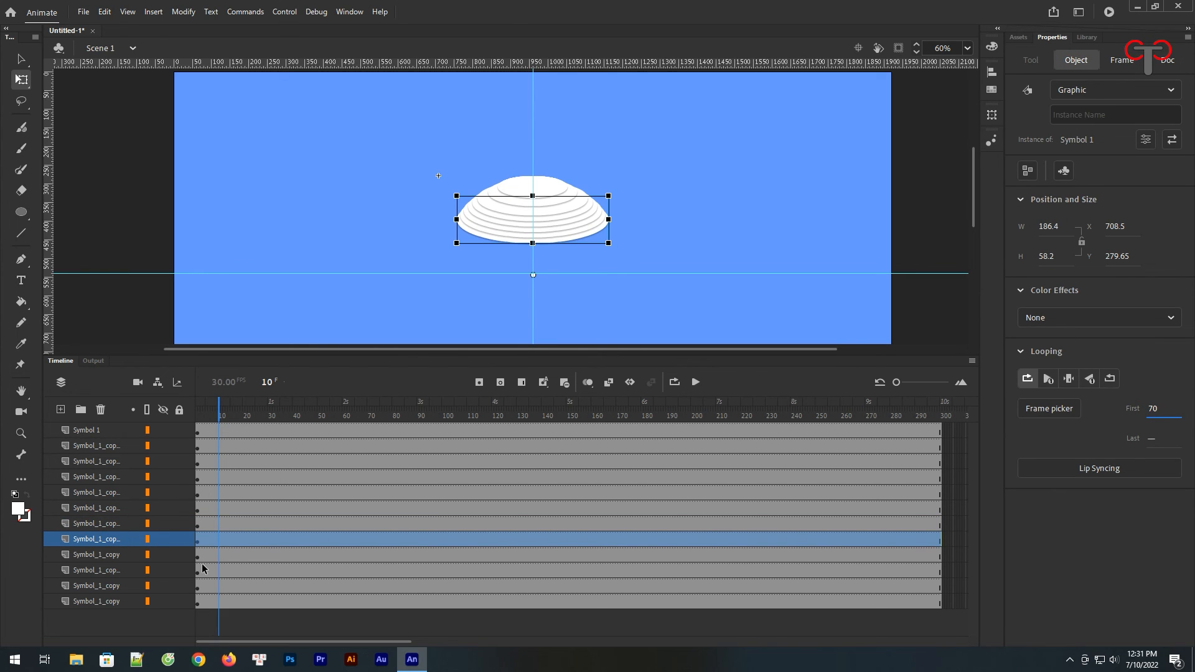
Step: Set the looping first frame to 80 for the symbol instance on the ninth layer of the stack
left_click(109, 554)
left_click(1077, 60)
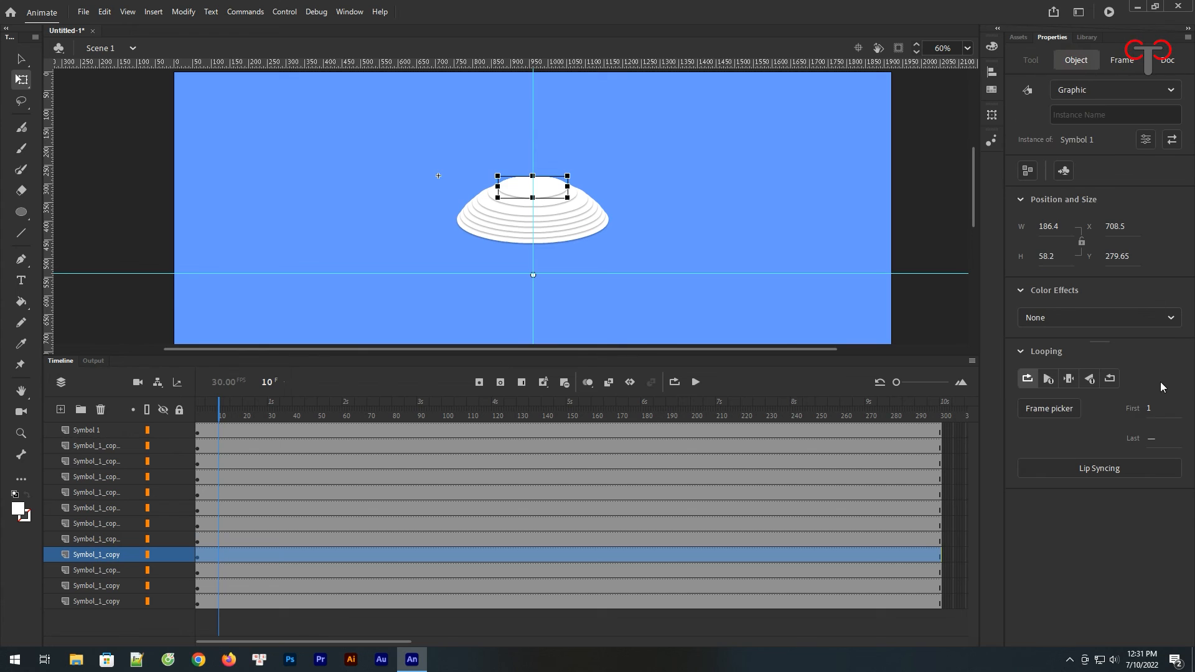
type("80")
Step: Set the looping first frame to 90 for the symbol instance on the tenth layer of the stack
left_click(88, 570)
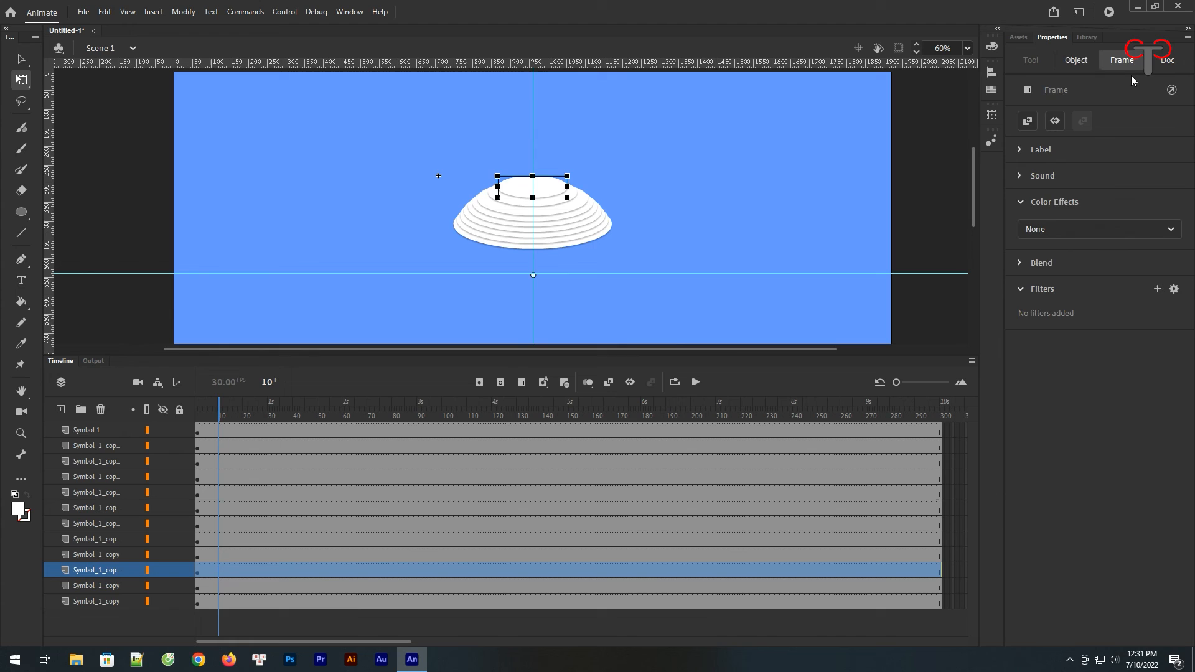
left_click(1077, 59)
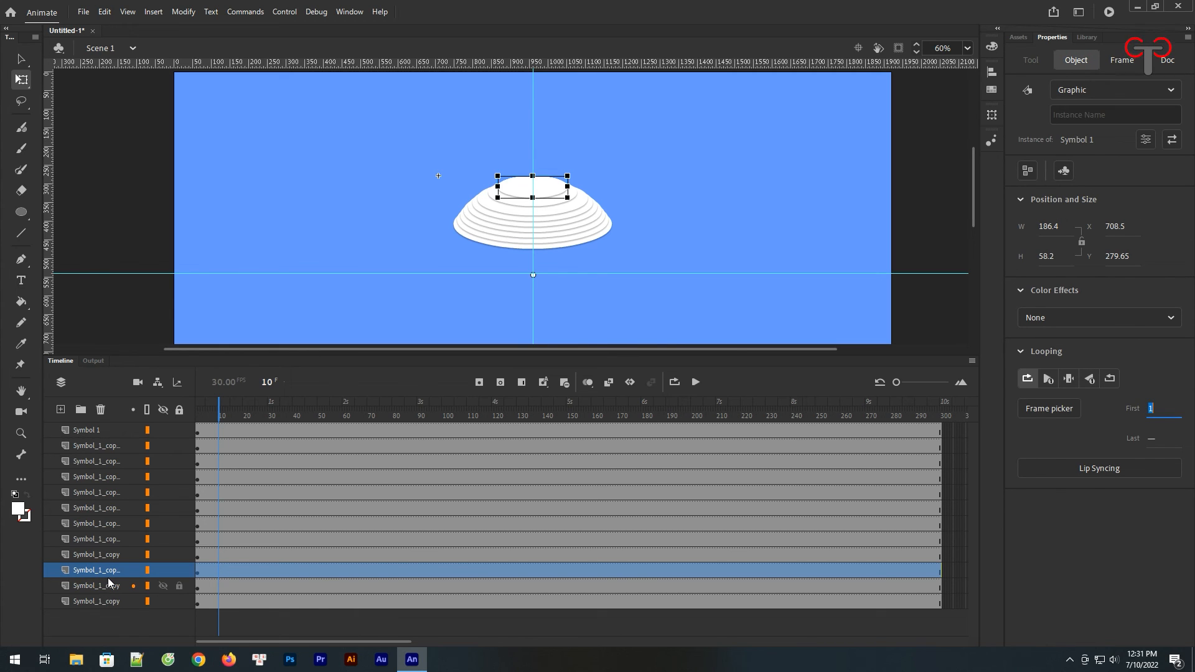
type("90")
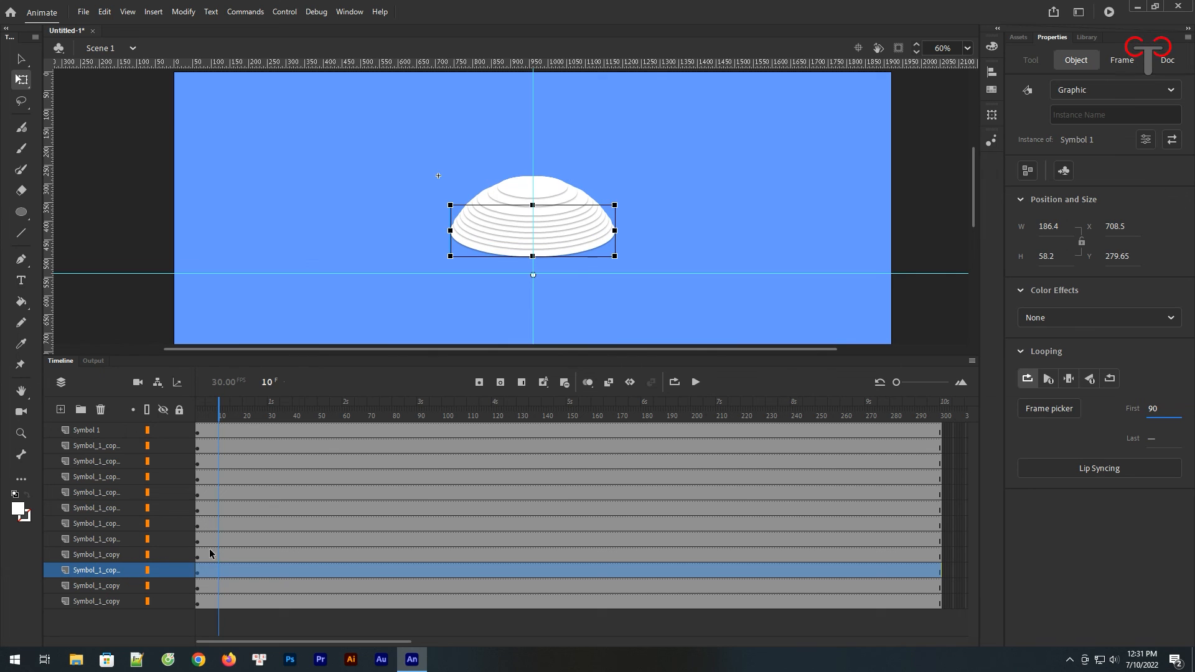
Step: Set the looping first frame to 100 for the instance on the eleventh layer, and delete the unused twelfth layer
left_click(115, 586)
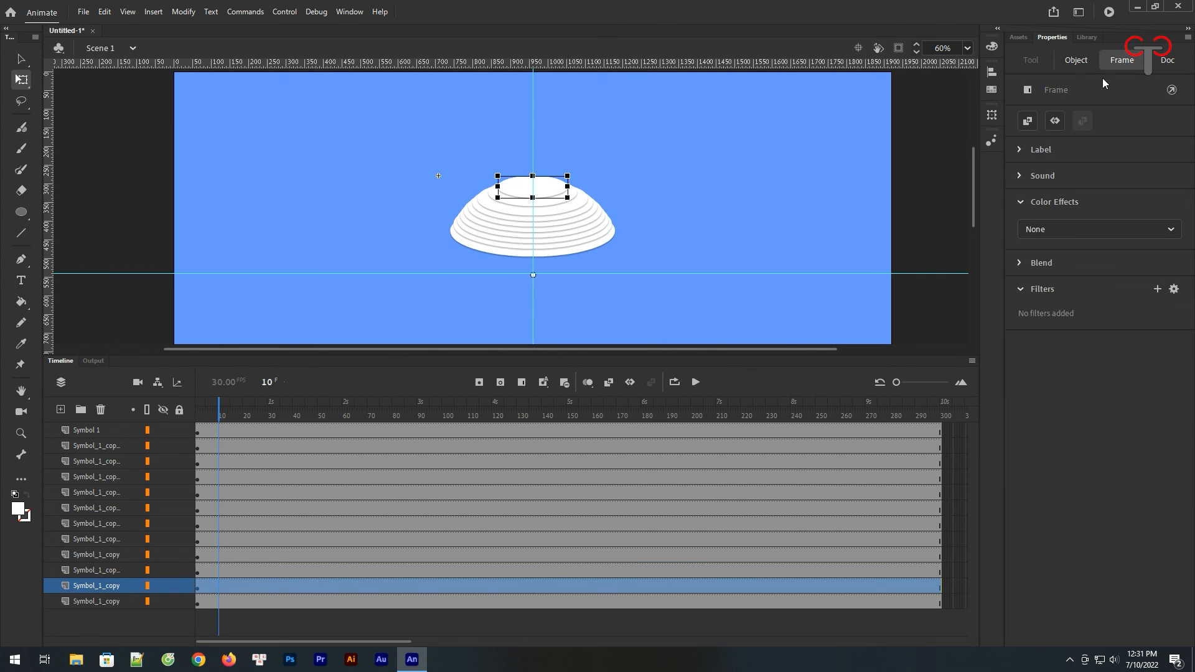
left_click(1071, 62)
left_click(1149, 411)
type("100")
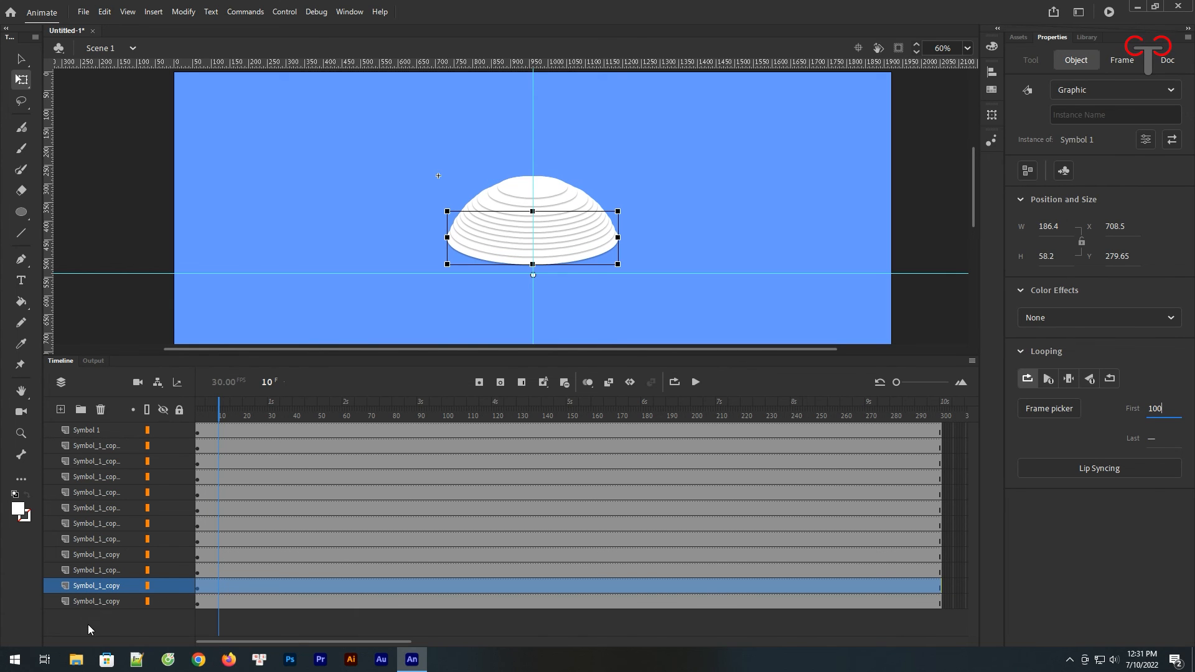
left_click(99, 602)
left_click(100, 409)
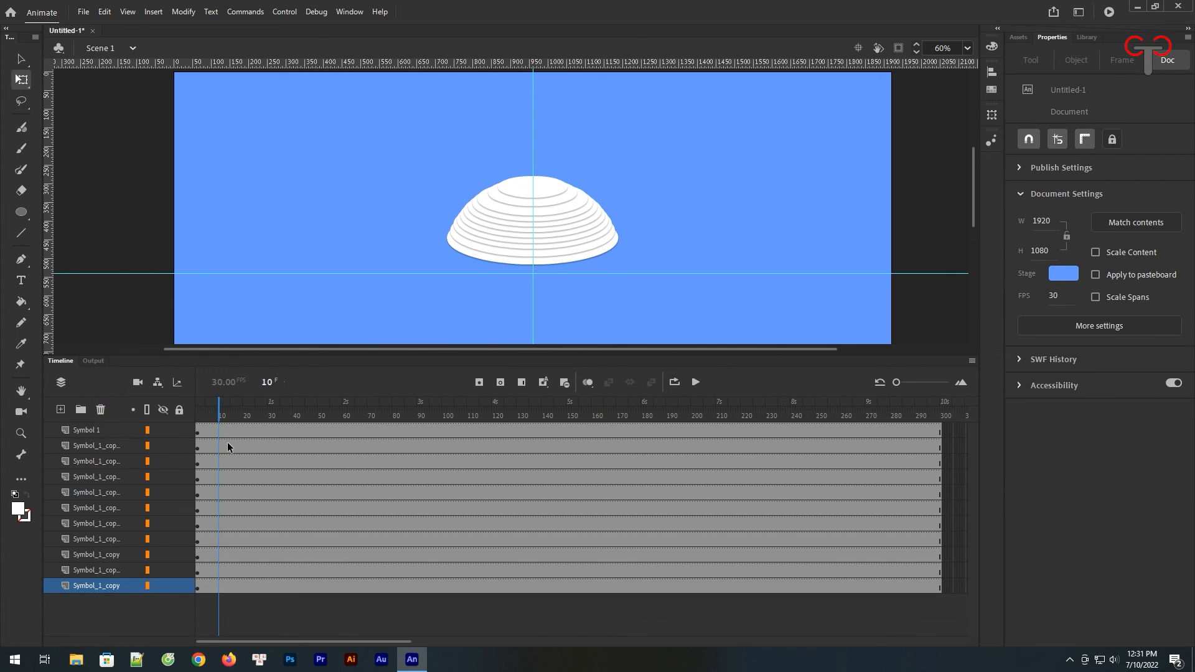
Step: Scrub the animation to frame 300 and back to frame 274 to check the ellipses' motion on the whole stage
left_click_drag(221, 425, 931, 458)
scroll(599, 281, "down", 3)
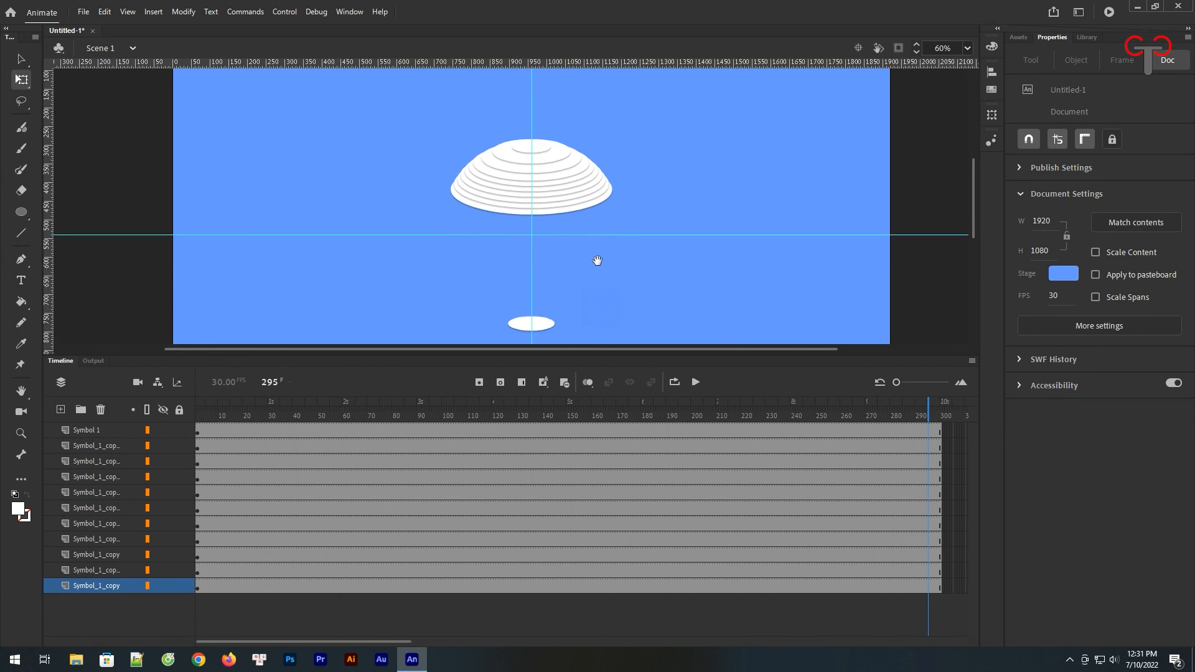
left_click_drag(929, 422, 958, 436)
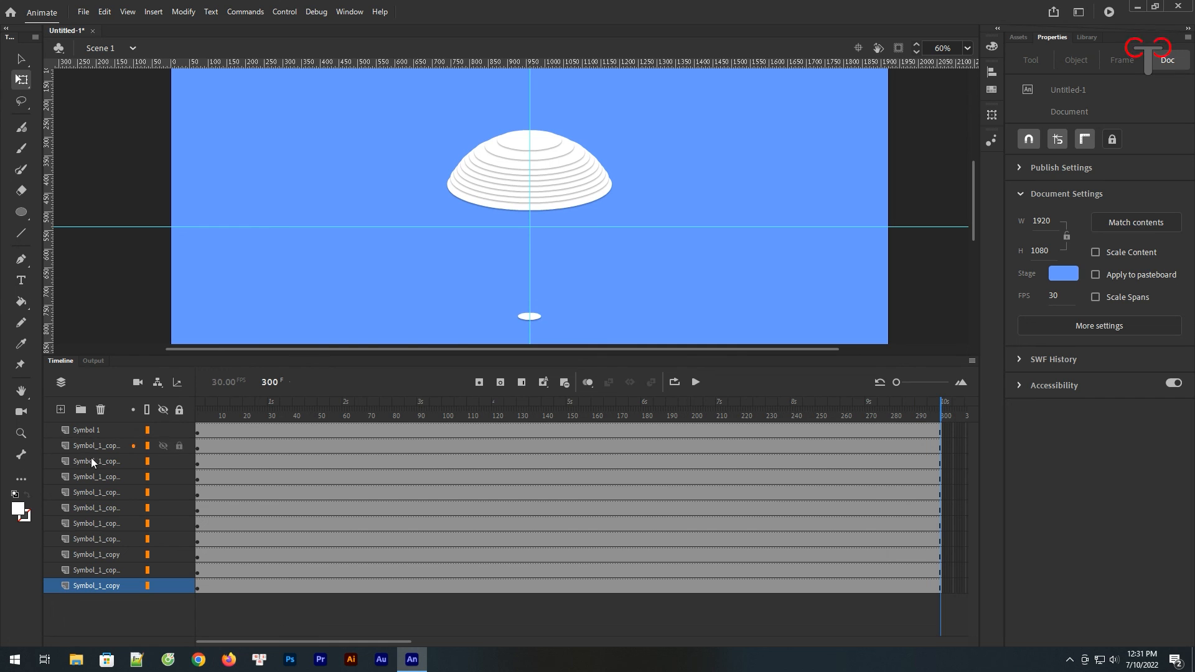
left_click_drag(511, 355, 529, 502)
left_click_drag(940, 558, 878, 560)
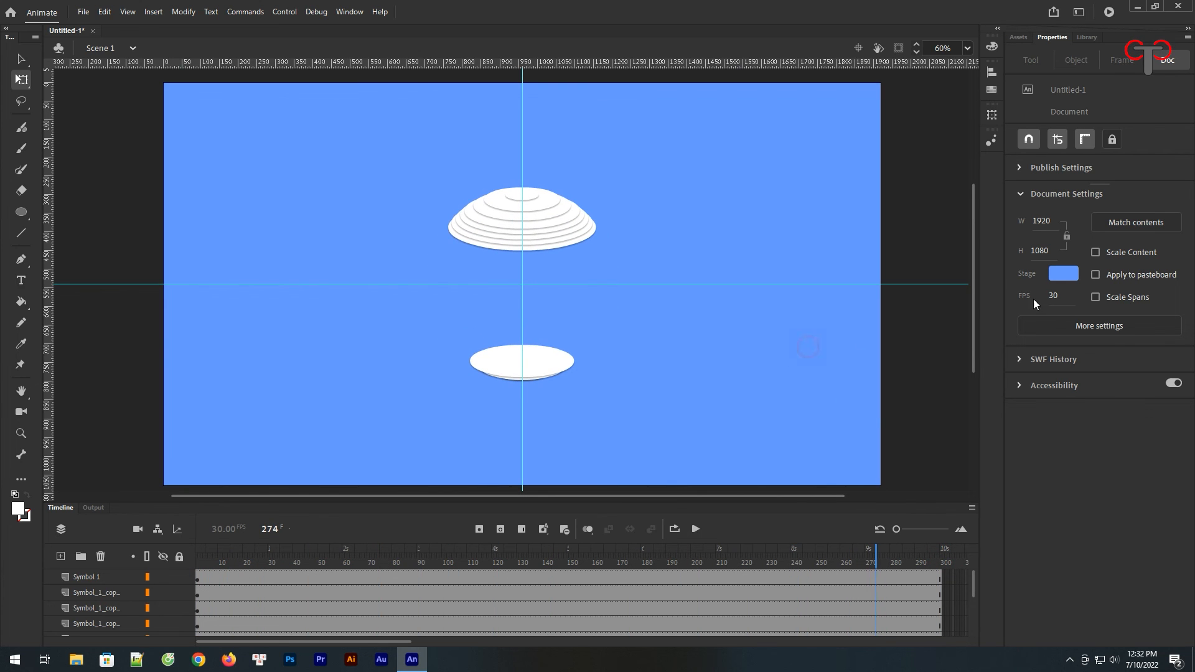
Step: Set the document's stage colour to black, #000000
left_click(1064, 273)
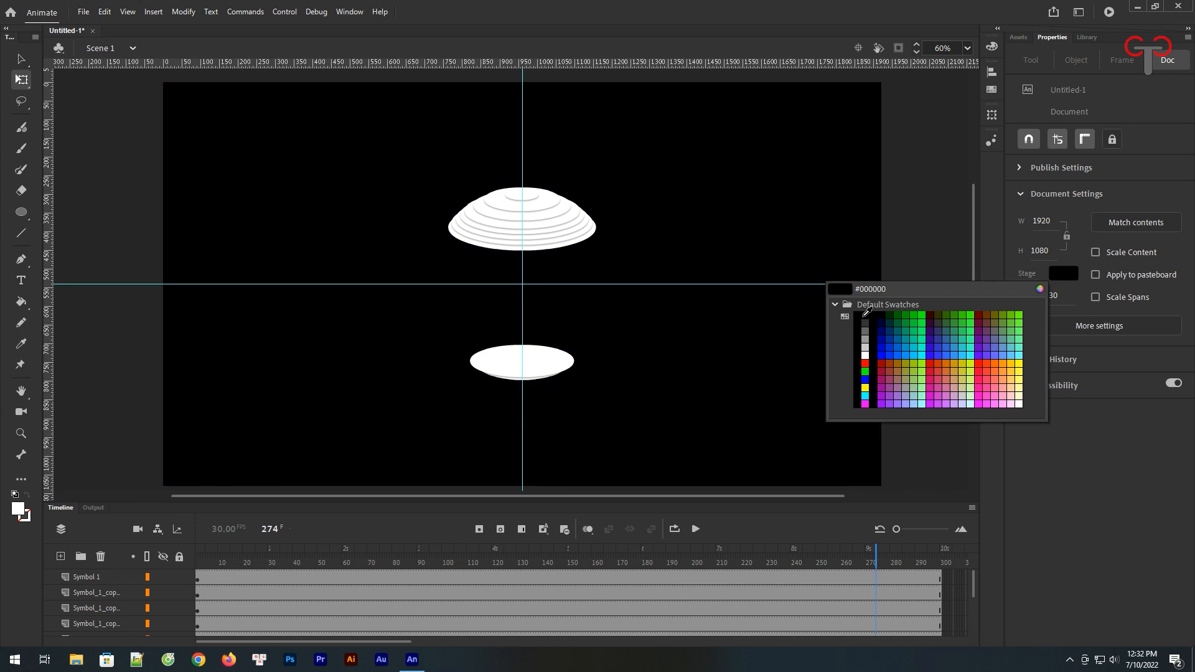
left_click(866, 314)
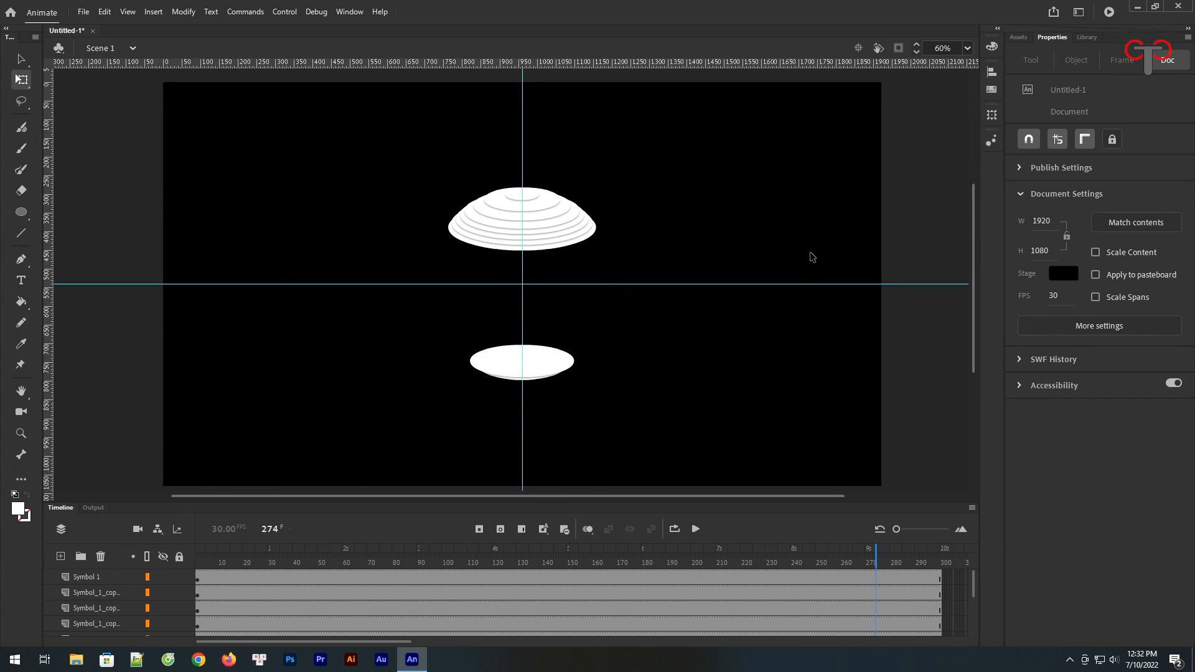
Step: Test the movie to watch the ellipse animation play, and return to the open document
key("ctrl+Return")
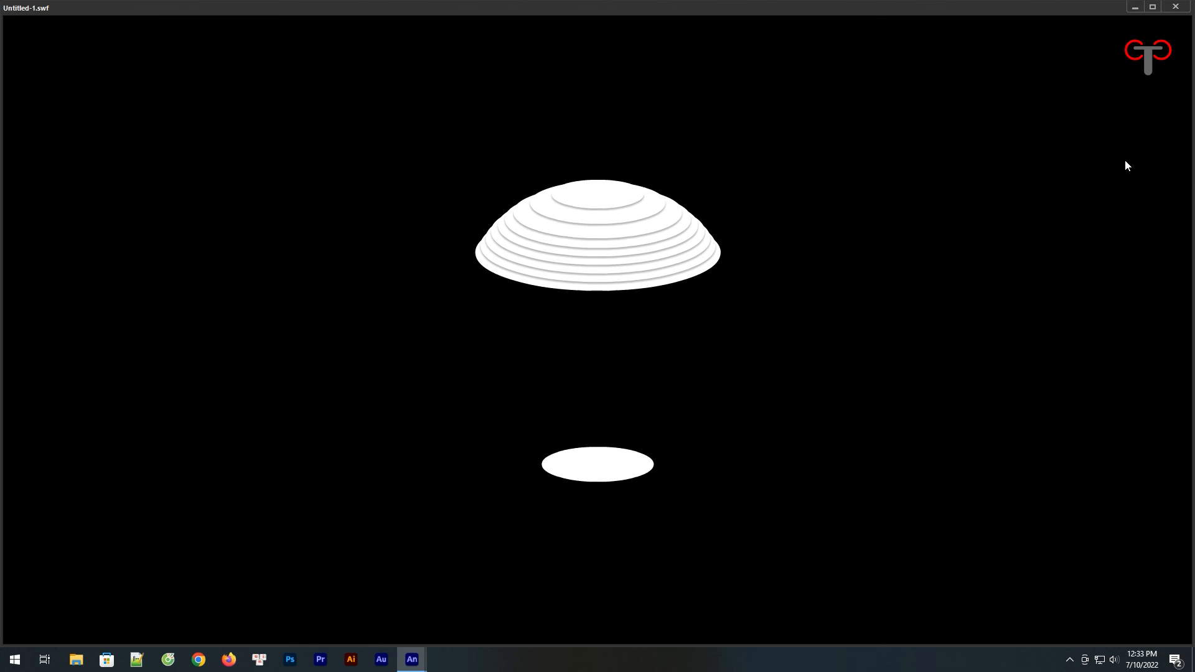
left_click(1175, 7)
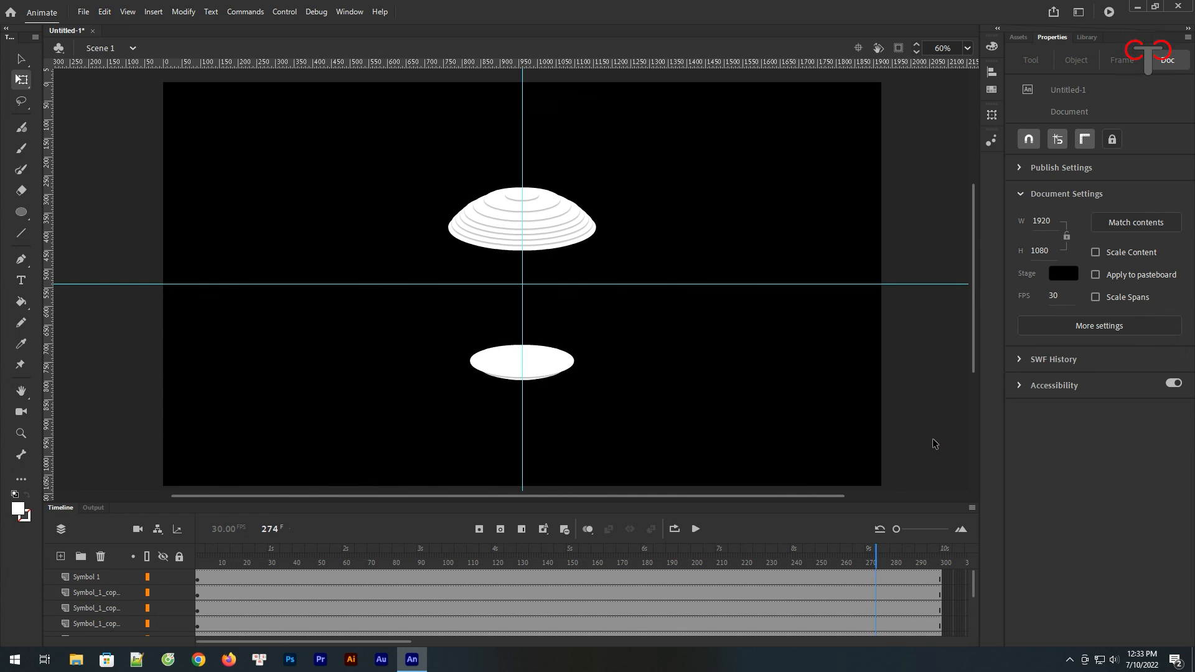
left_click(1179, 5)
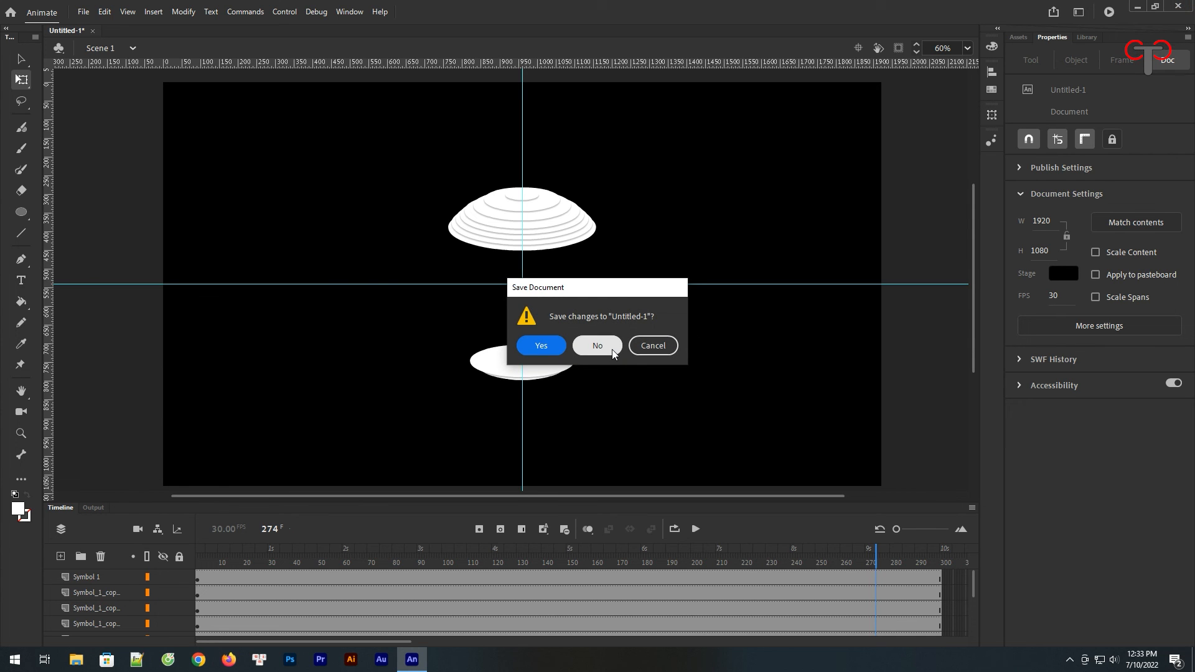
left_click(651, 347)
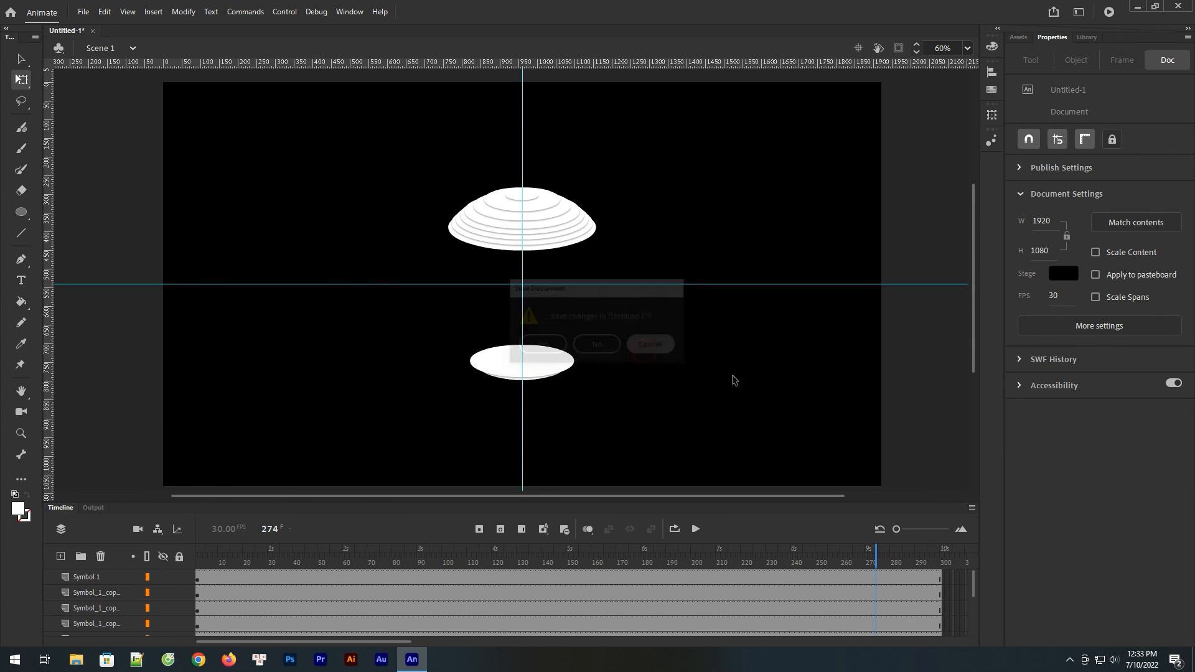